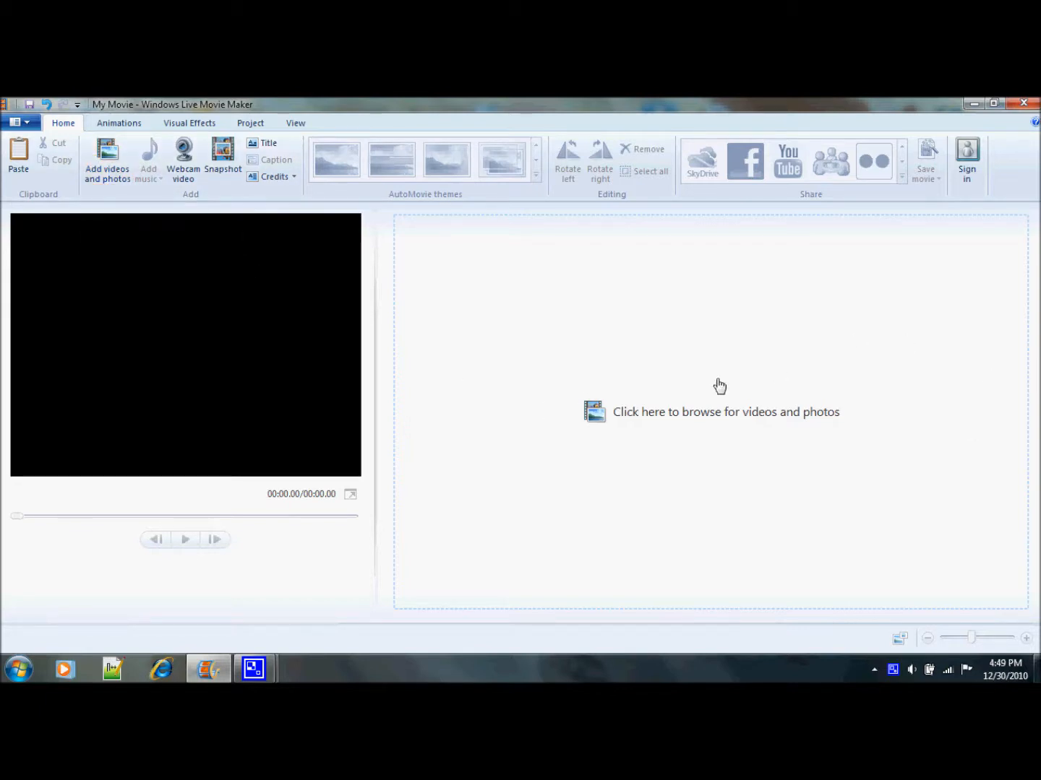
- Add the Starting a Webpage video to the project and remove the St. Teresa music track from the timeline
left_click(109, 180)
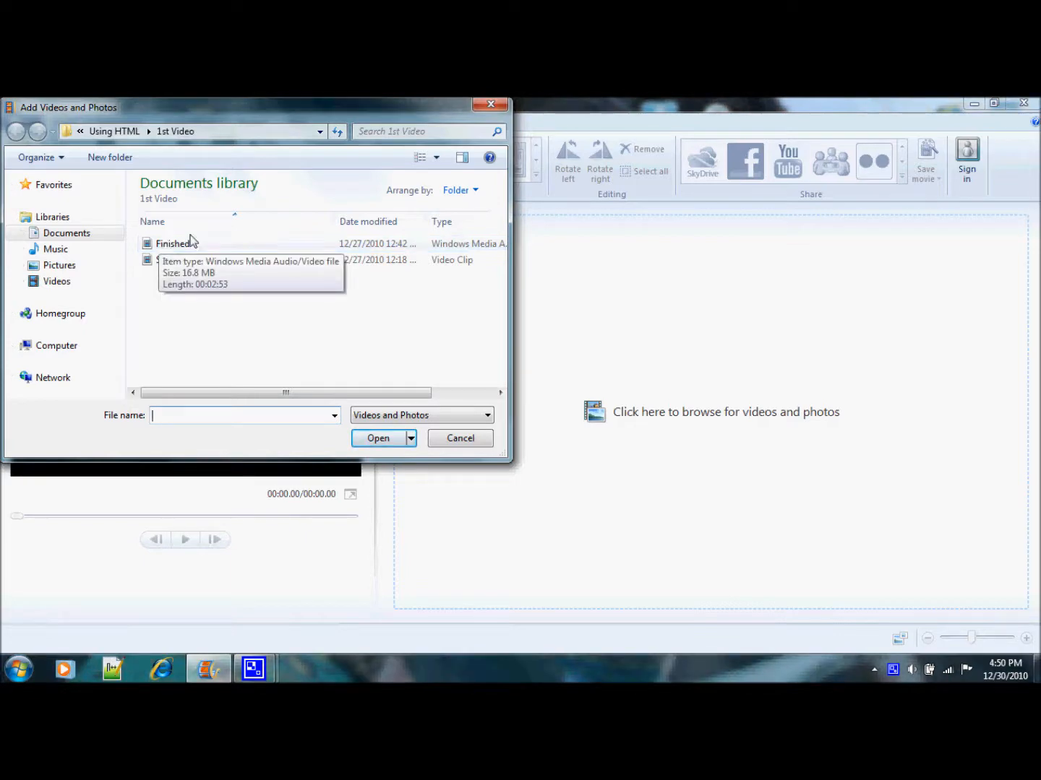
double_click(187, 260)
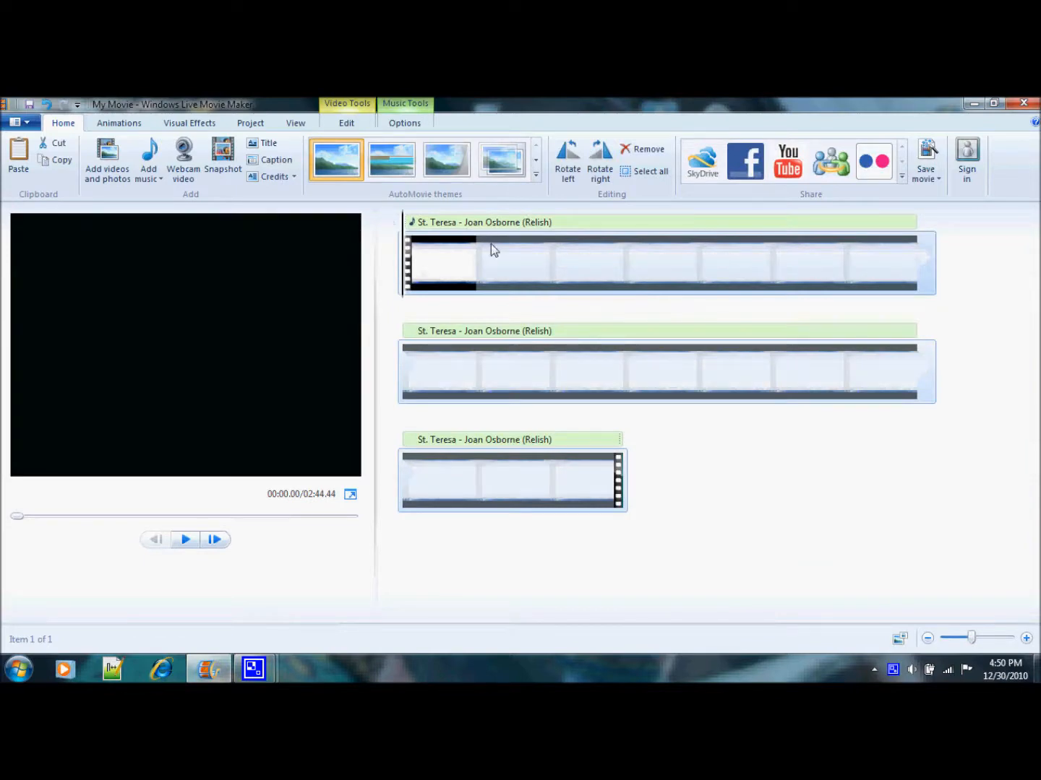
right_click(439, 229)
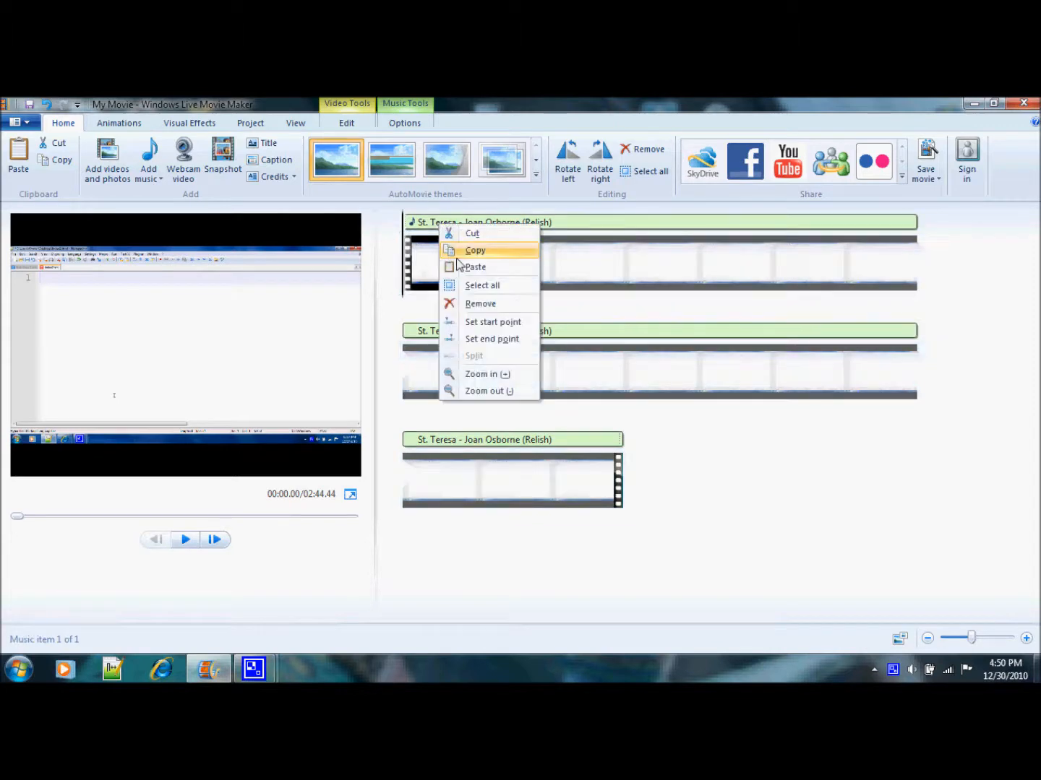
left_click(463, 304)
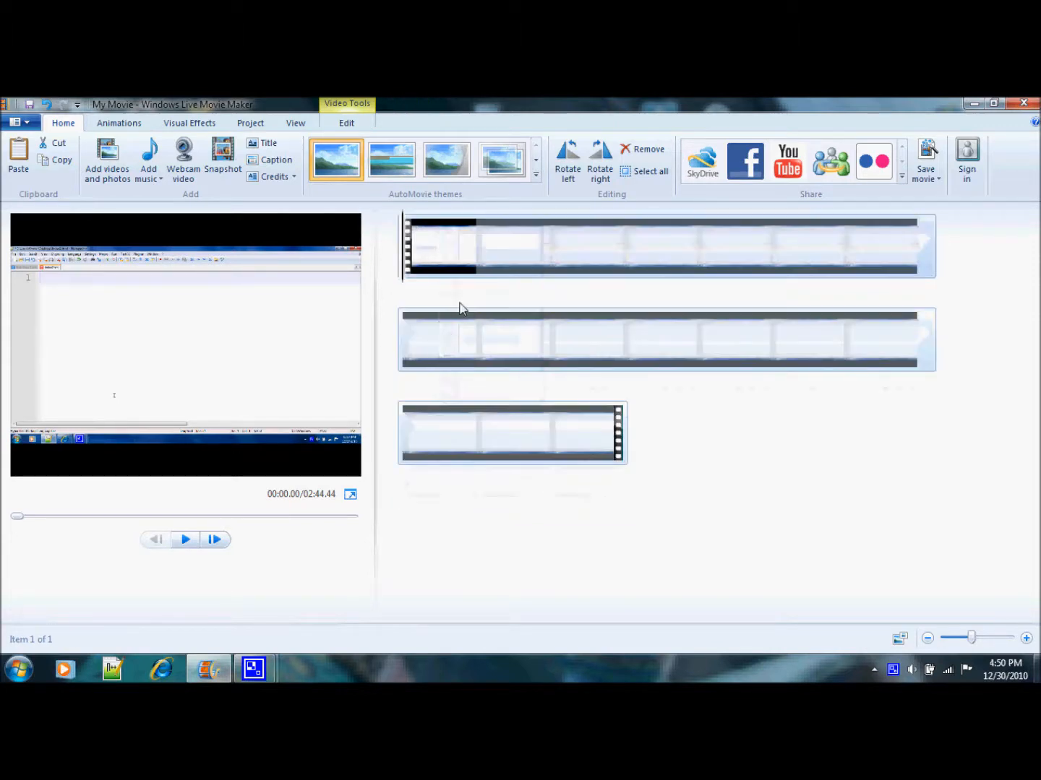
- Add the song 01 St. Teresa from the Relish album as background music from the beginning of the movie
left_click(154, 177)
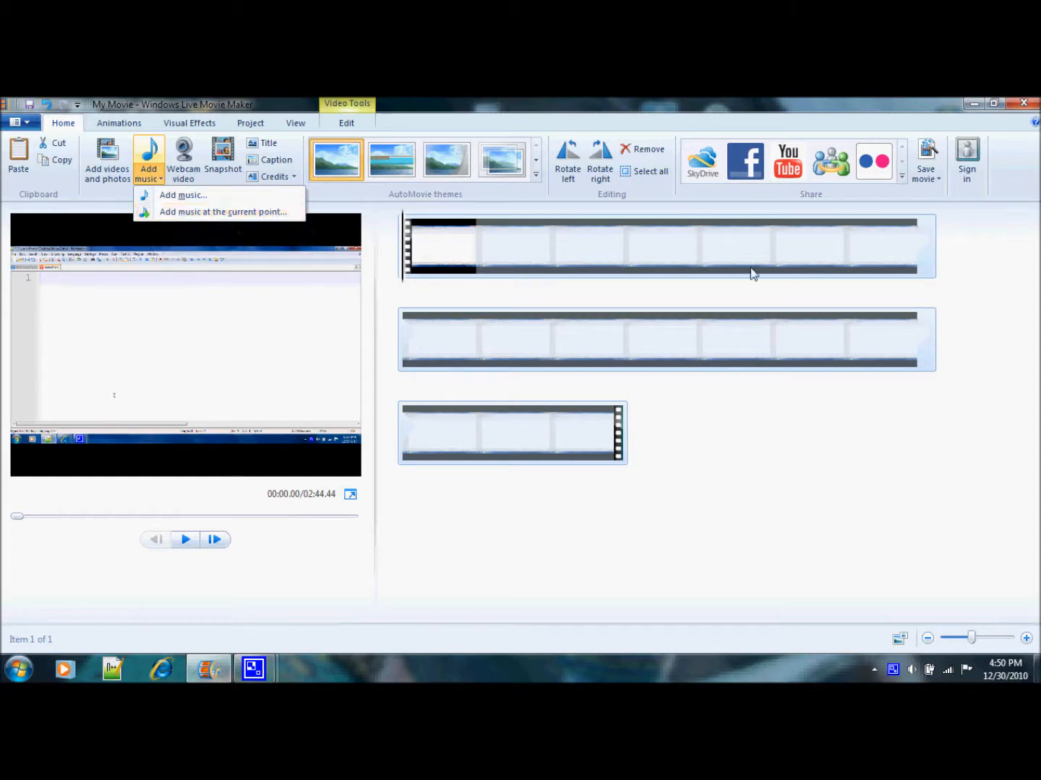
left_click(692, 251)
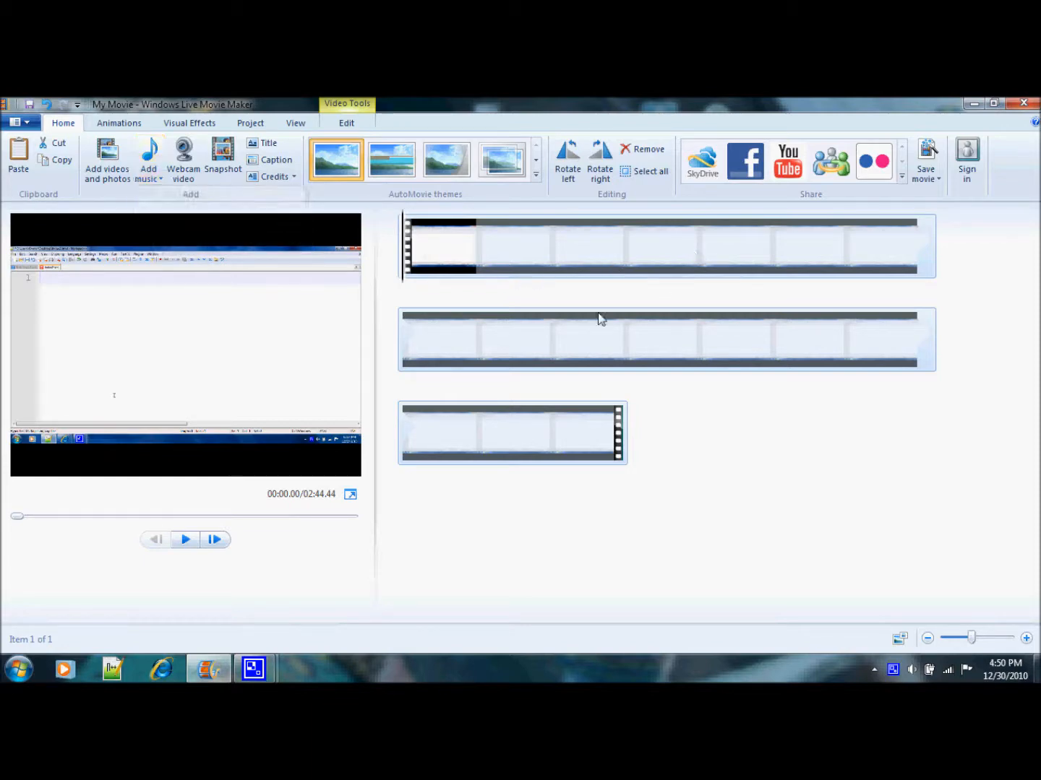
left_click(696, 253)
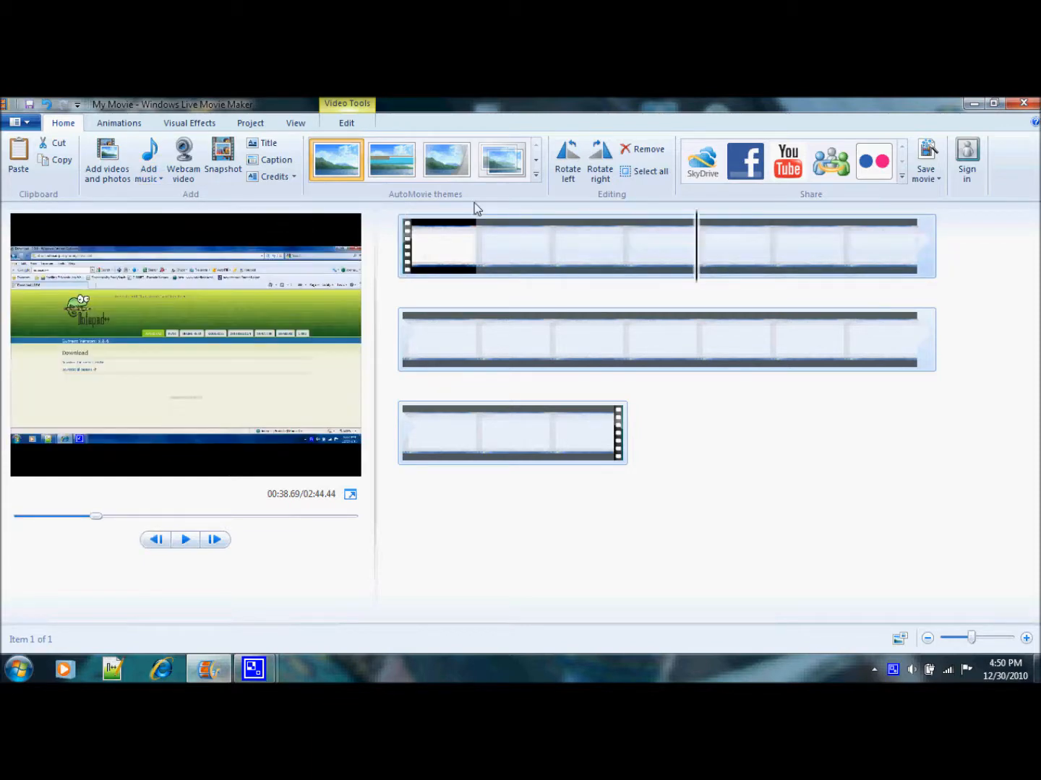
left_click(159, 181)
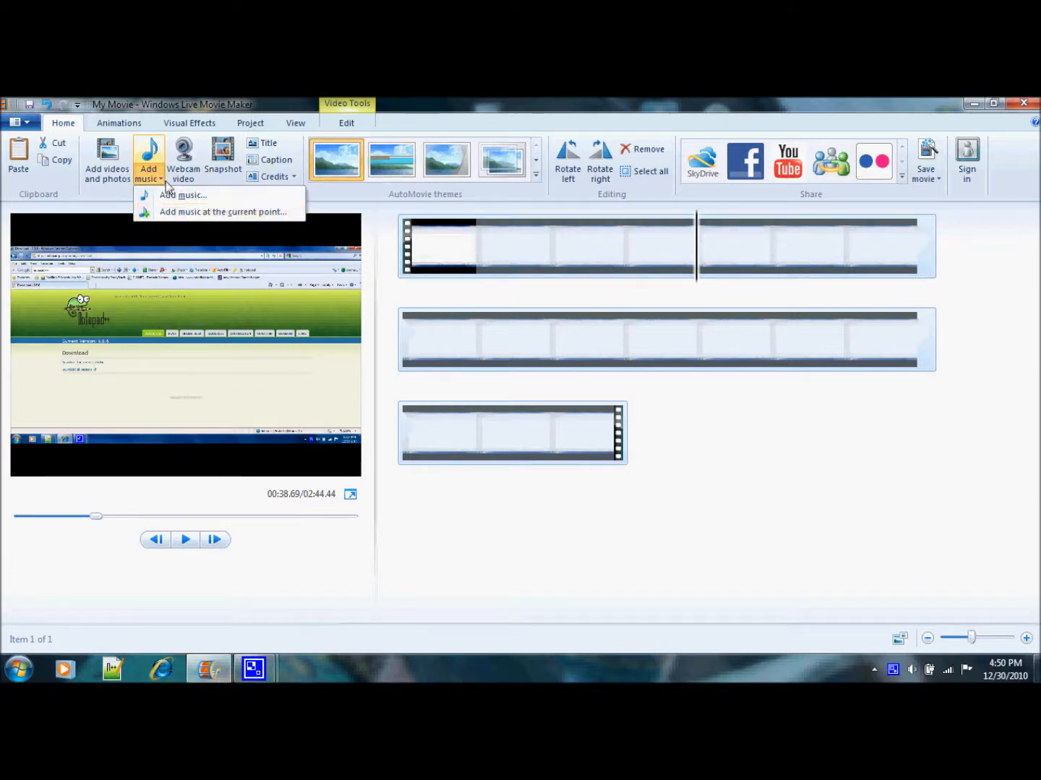
left_click(165, 195)
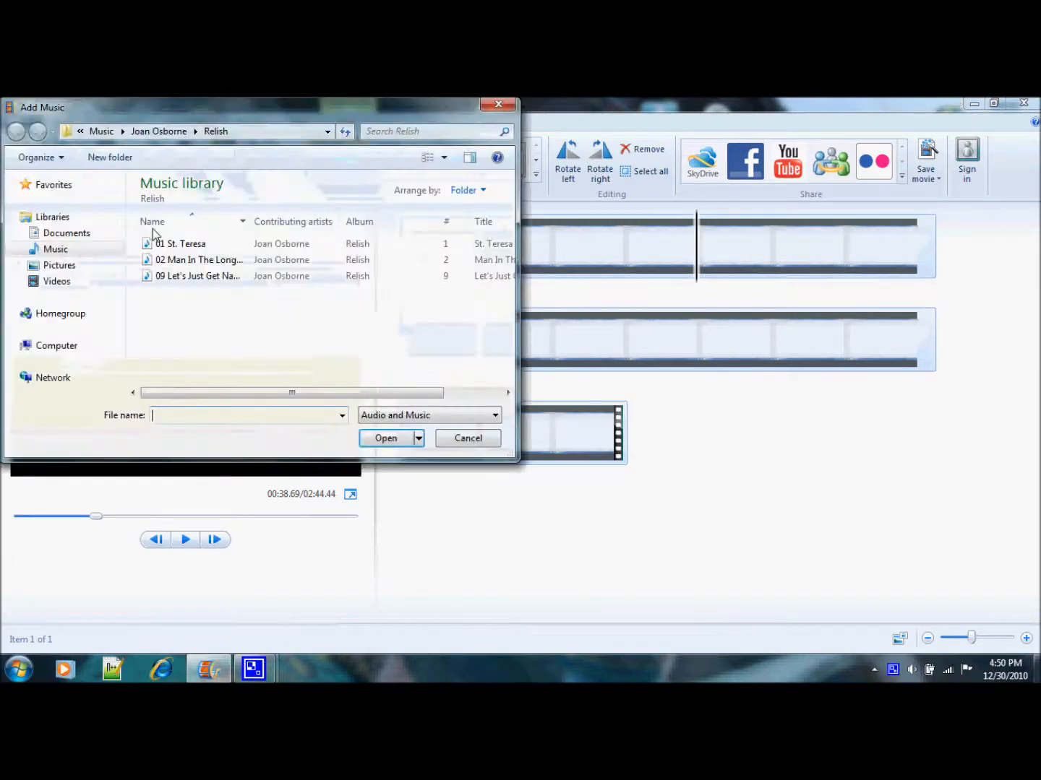
double_click(163, 244)
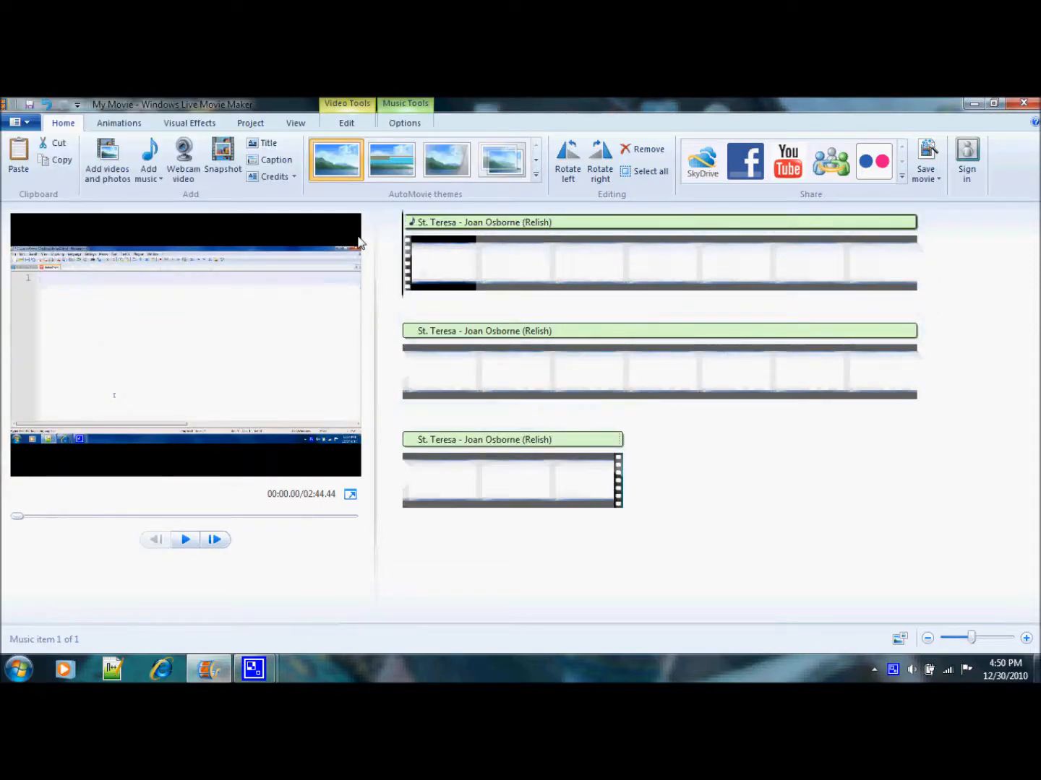
- Record a webcam clip about 7 seconds long and save it as Video 6
left_click(185, 174)
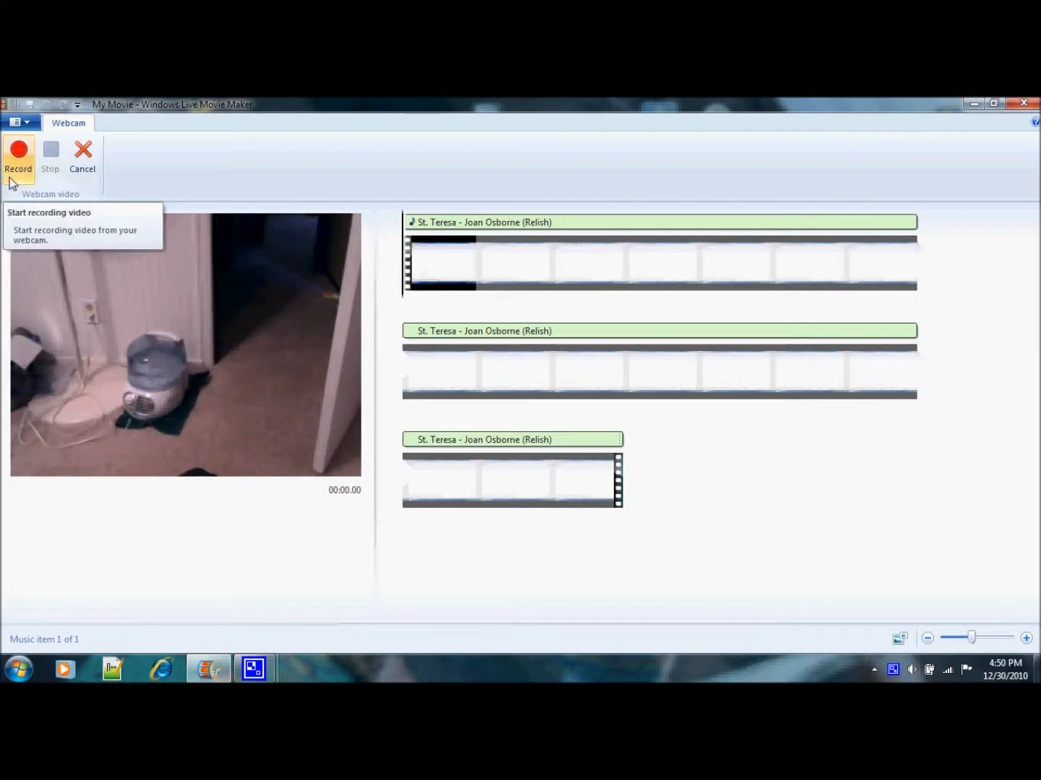
left_click(11, 182)
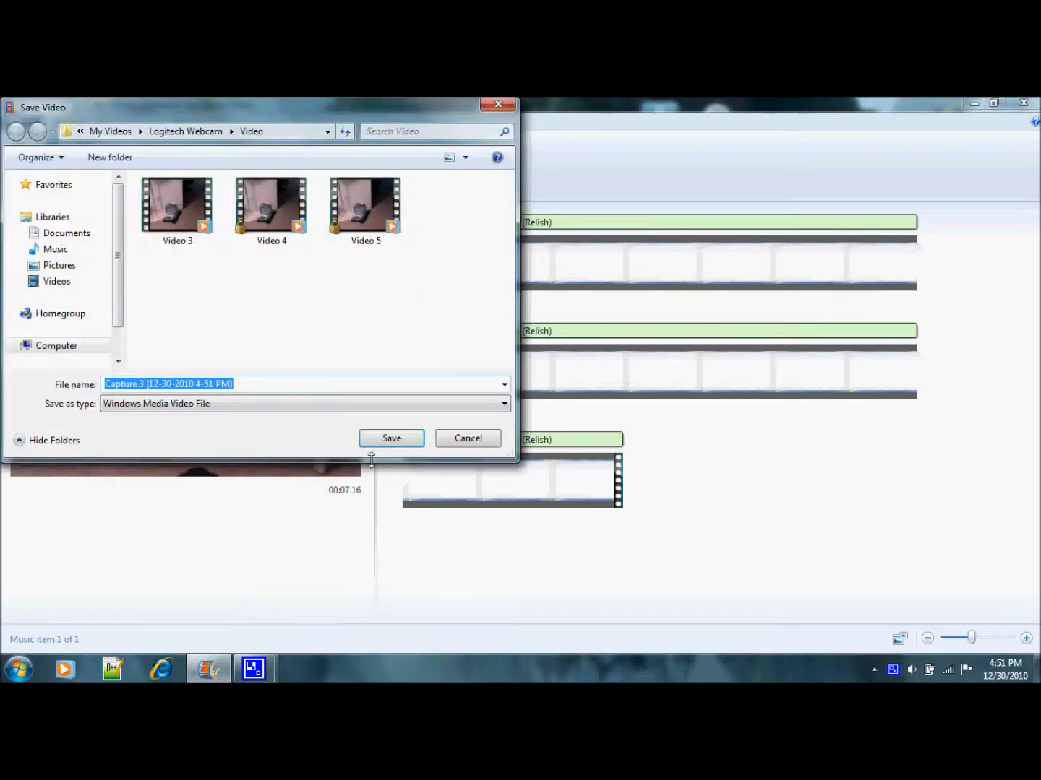
key("BackSpace")
type("video")
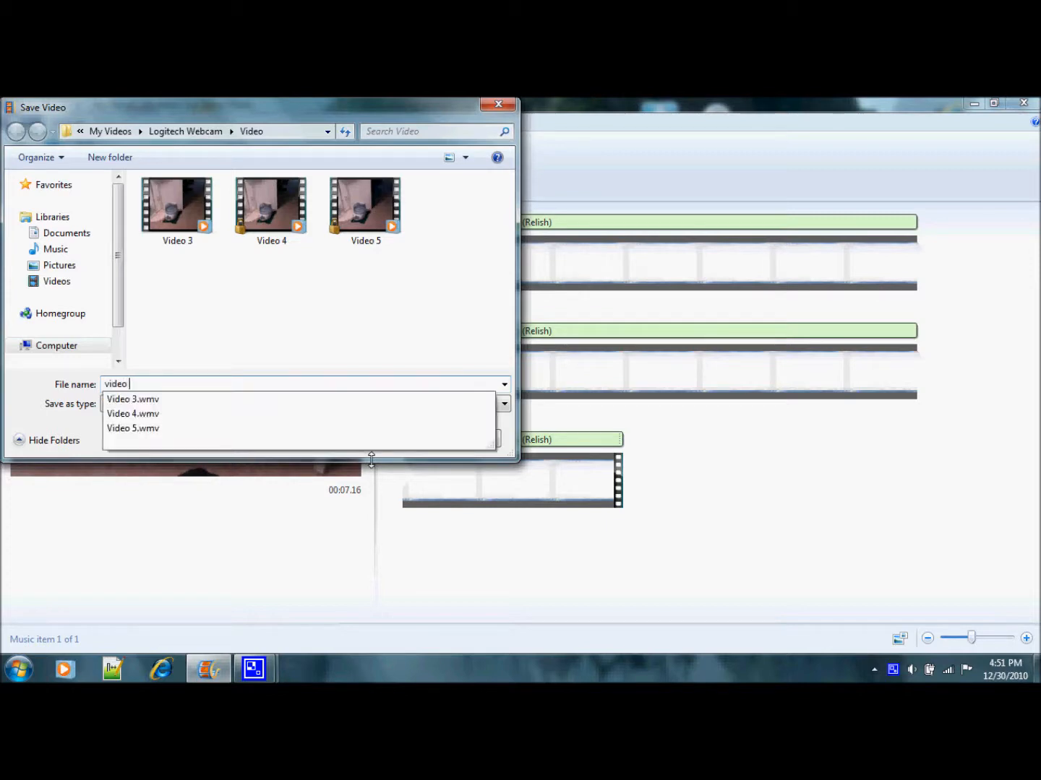
type(" 6")
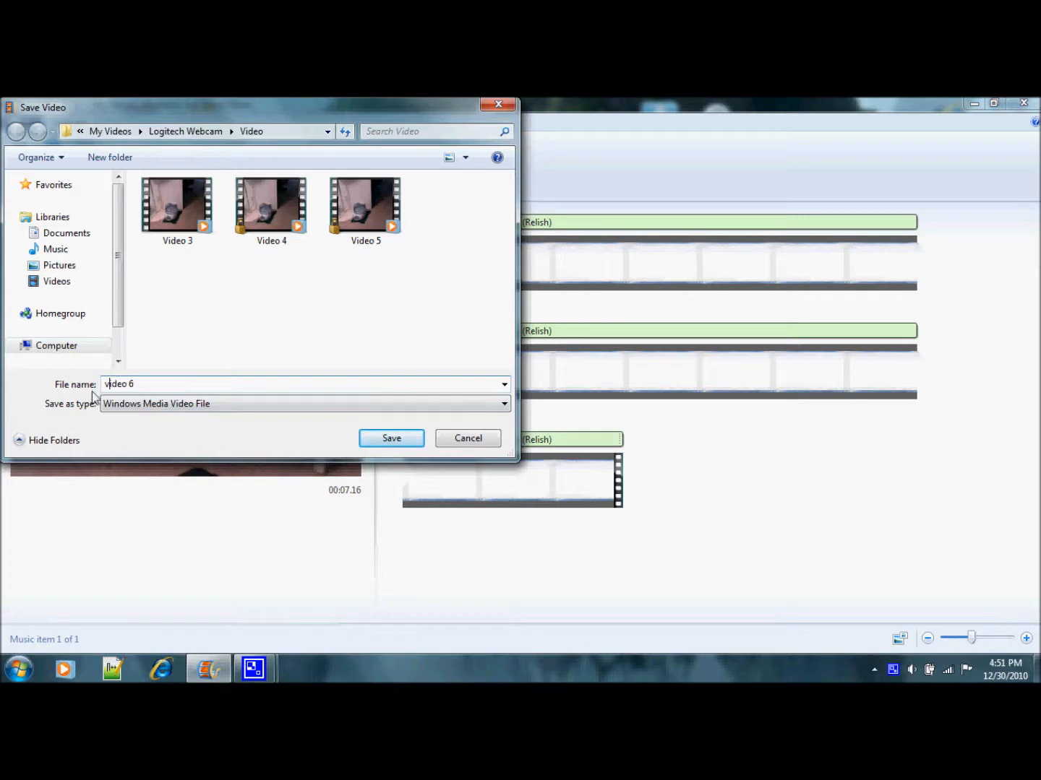
key("BackSpace")
type("V")
left_click(386, 438)
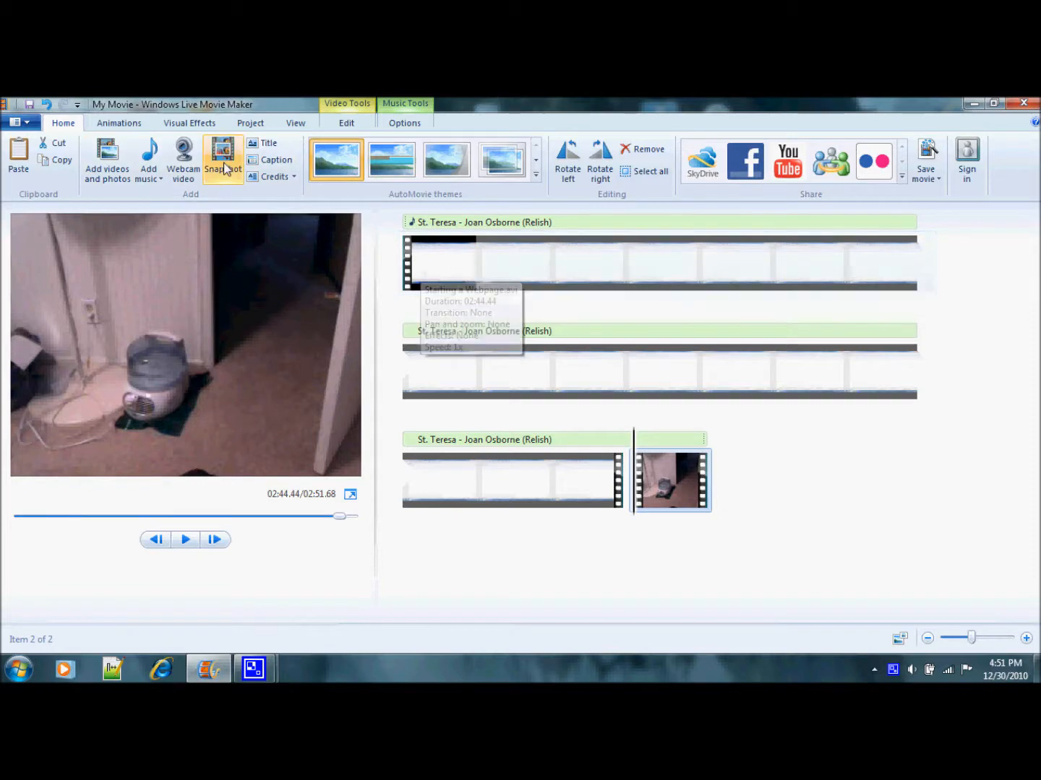
- Save a snapshot of the frame at about 01:27 under the name Snapshot and move it to the beginning of the movie
left_click(554, 280)
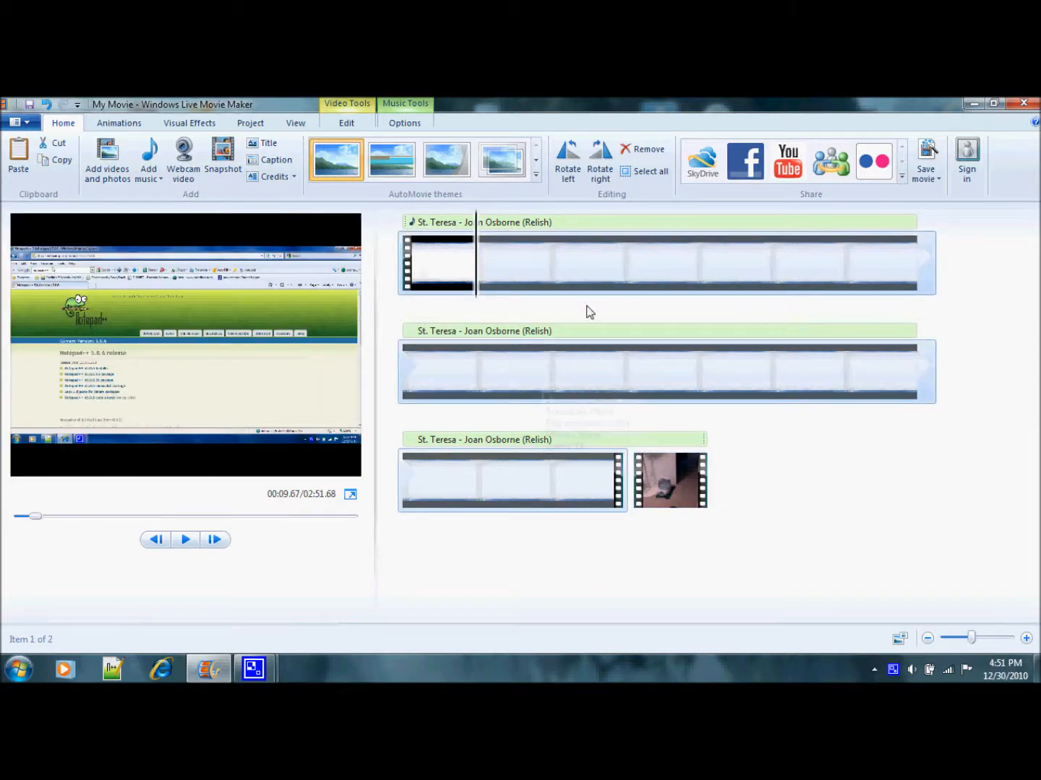
left_click(786, 268)
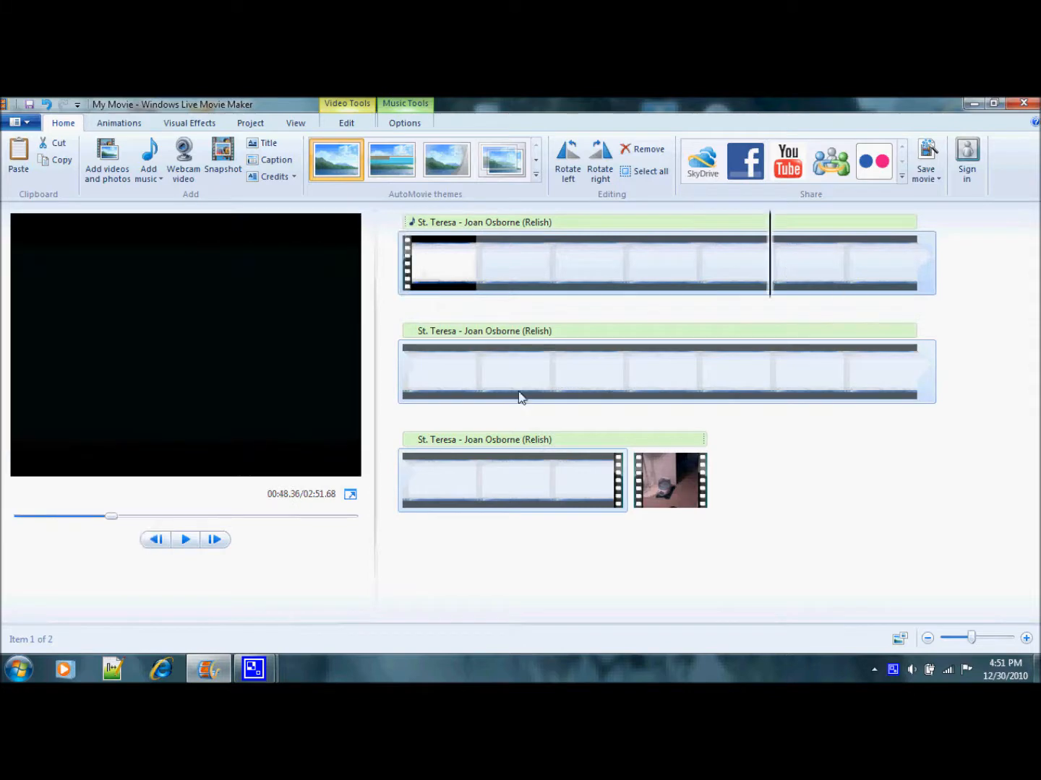
left_click(476, 368)
left_click_drag(715, 366, 725, 364)
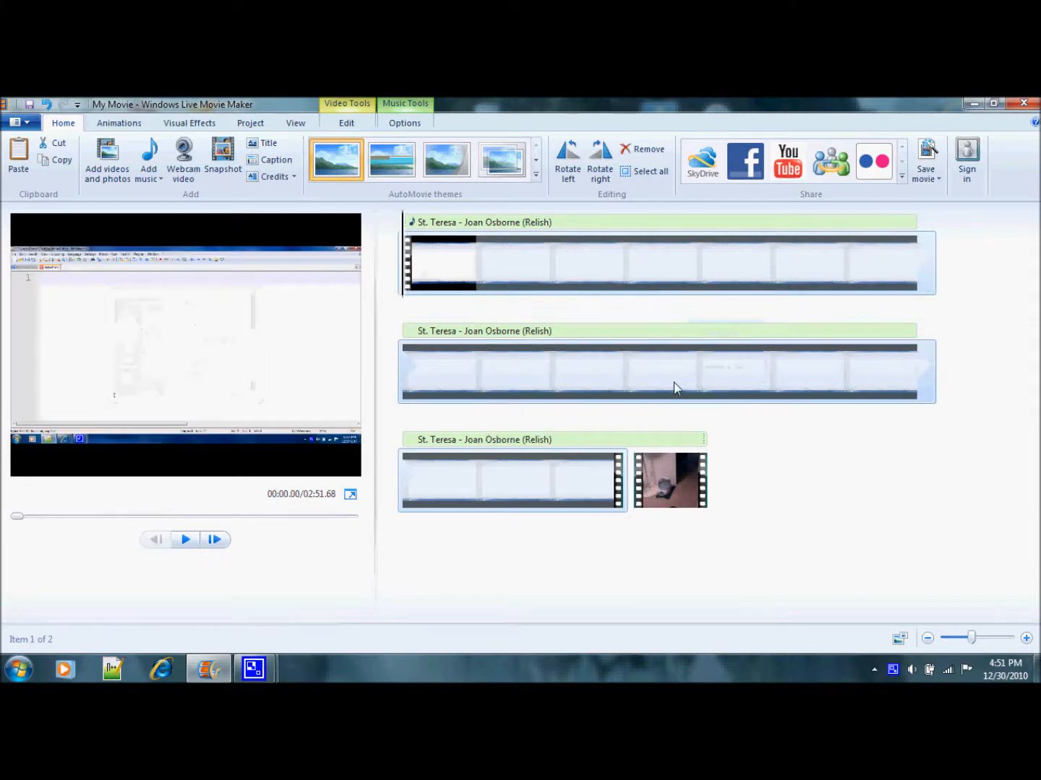
left_click(550, 396)
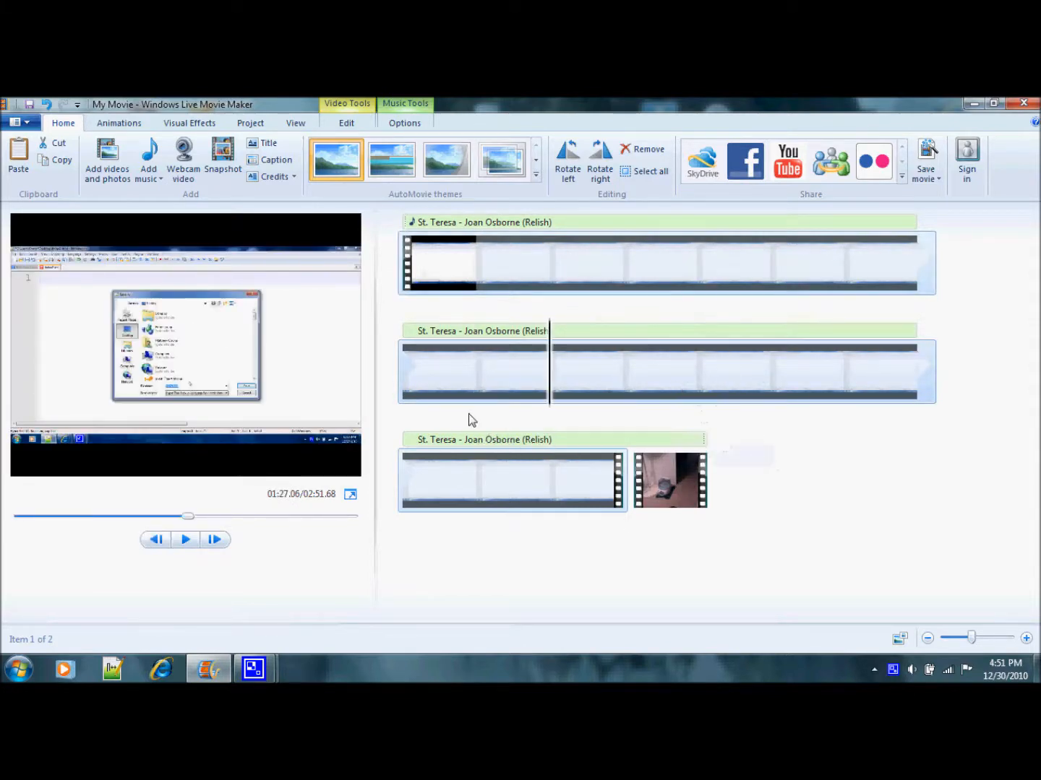
left_click(223, 158)
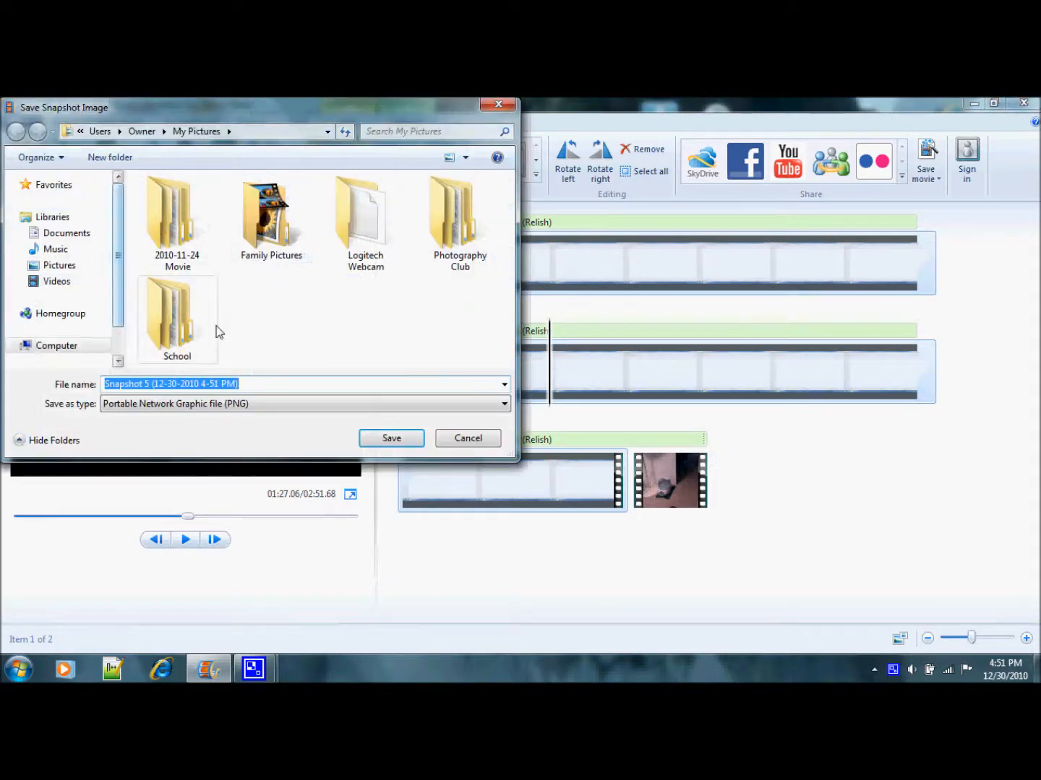
key("BackSpace")
type("Snapshot")
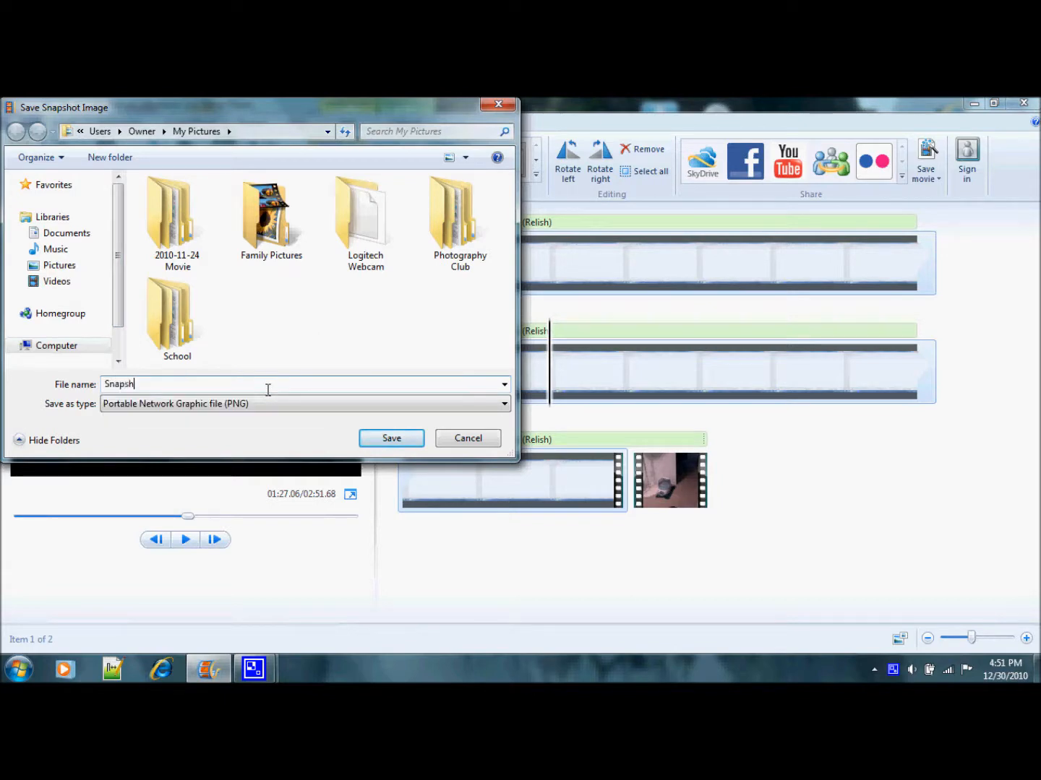
left_click(406, 445)
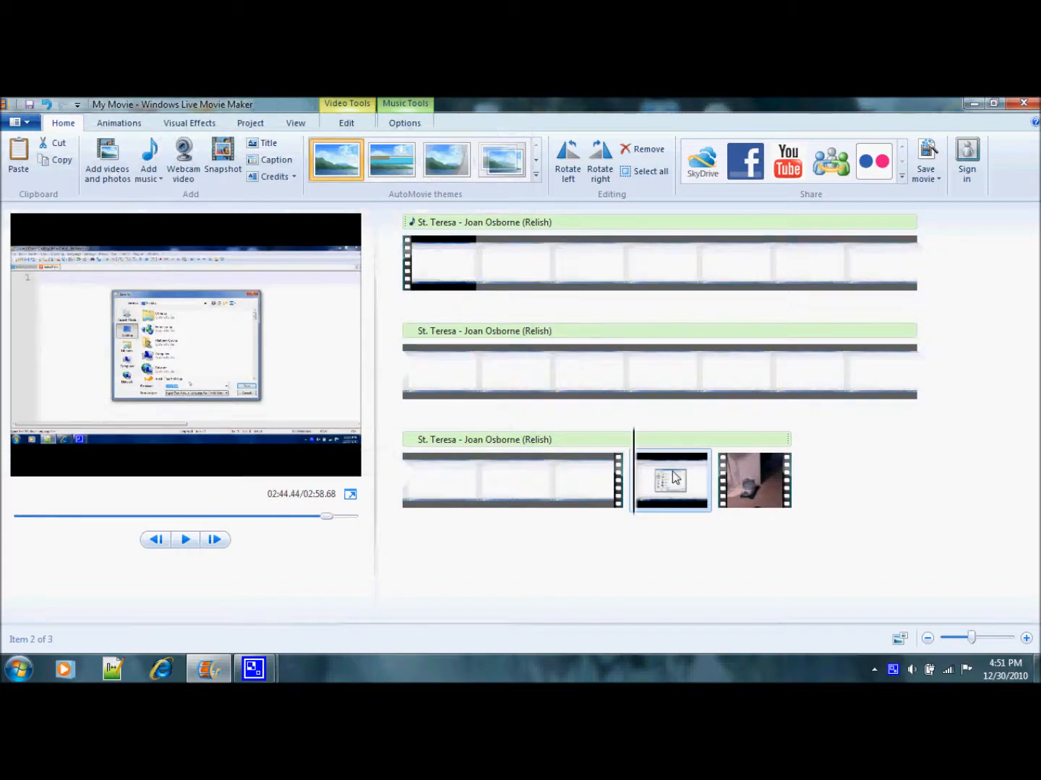
left_click_drag(655, 471, 413, 262)
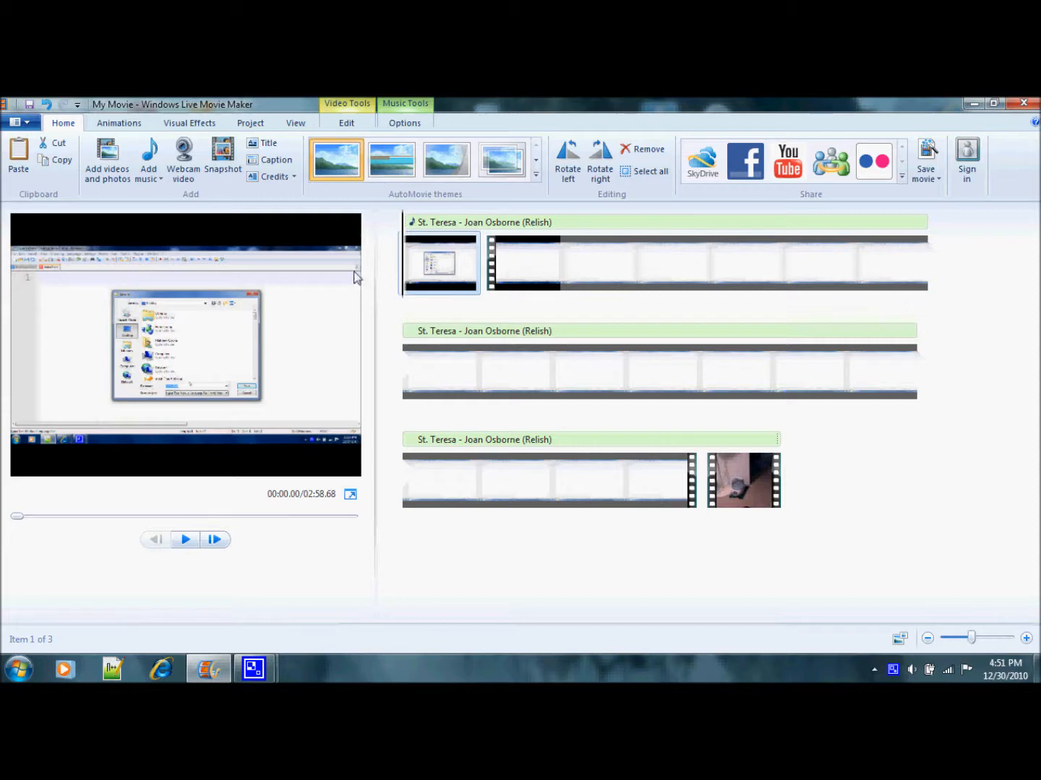
- Insert a title before the snapshot at the start of the movie and set its text to Collness
left_click(262, 146)
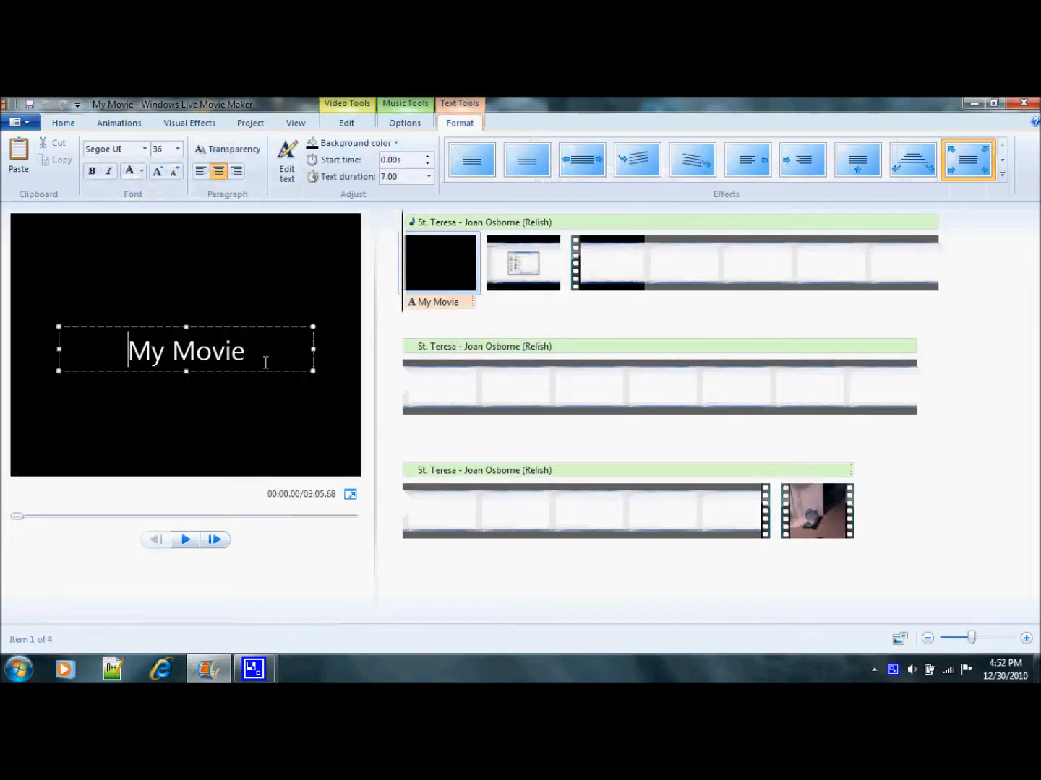
key("Delete")
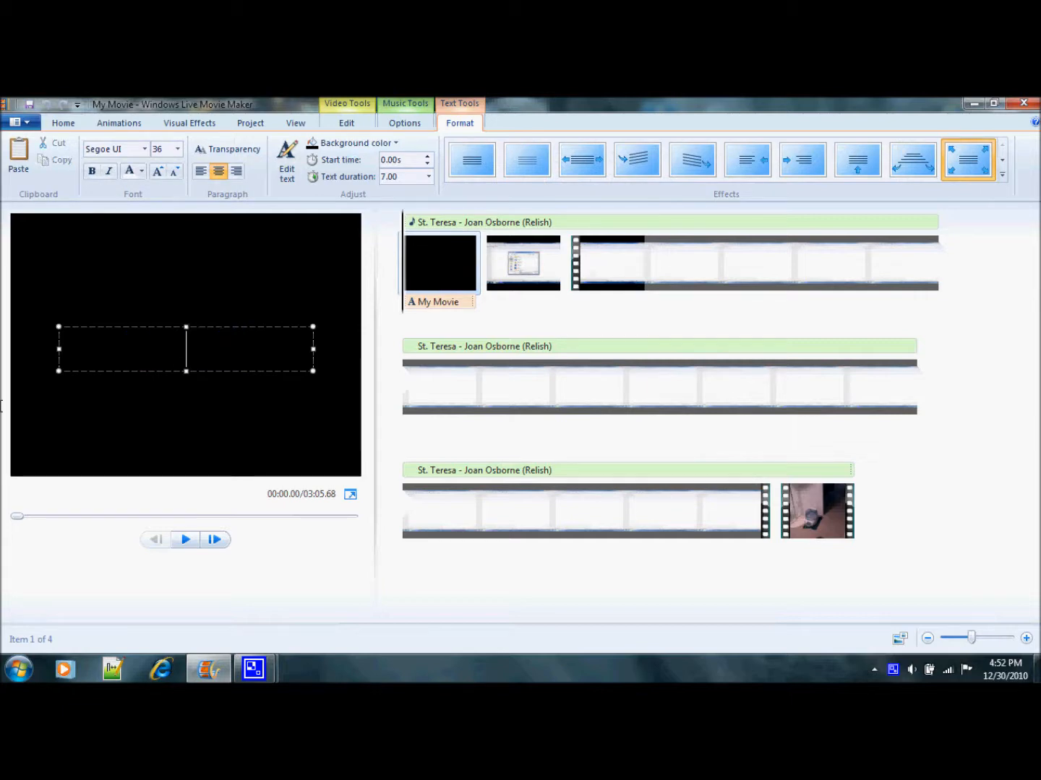
type("Collne")
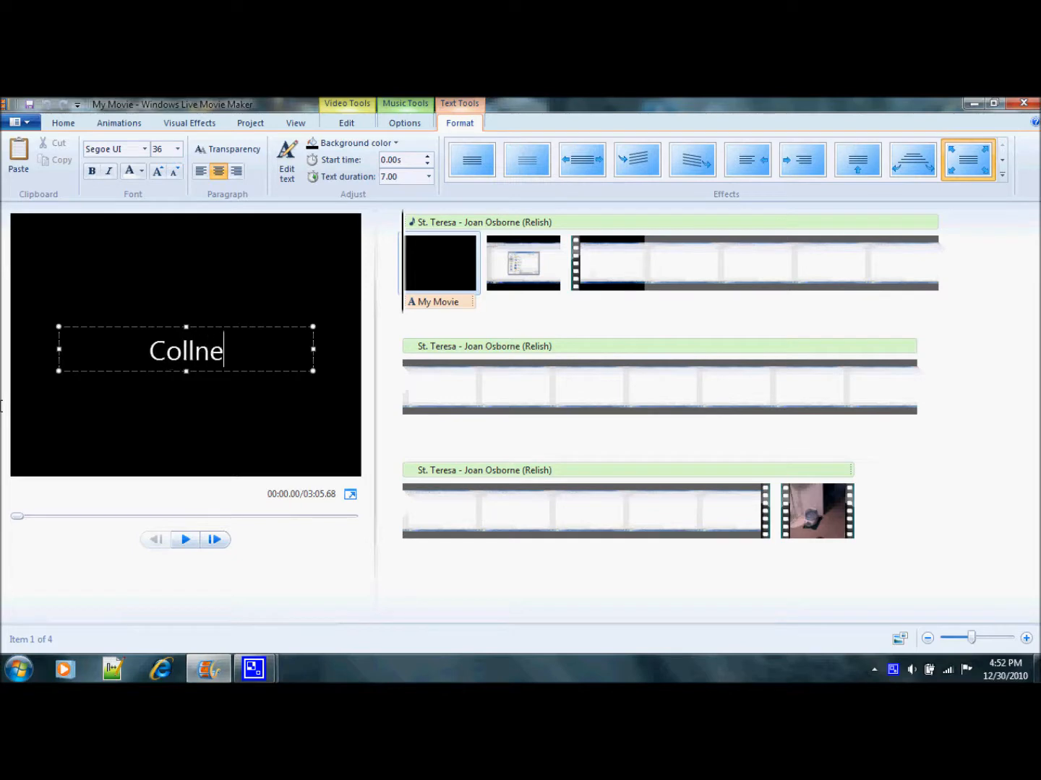
key("BackSpace")
key("BackSpace")
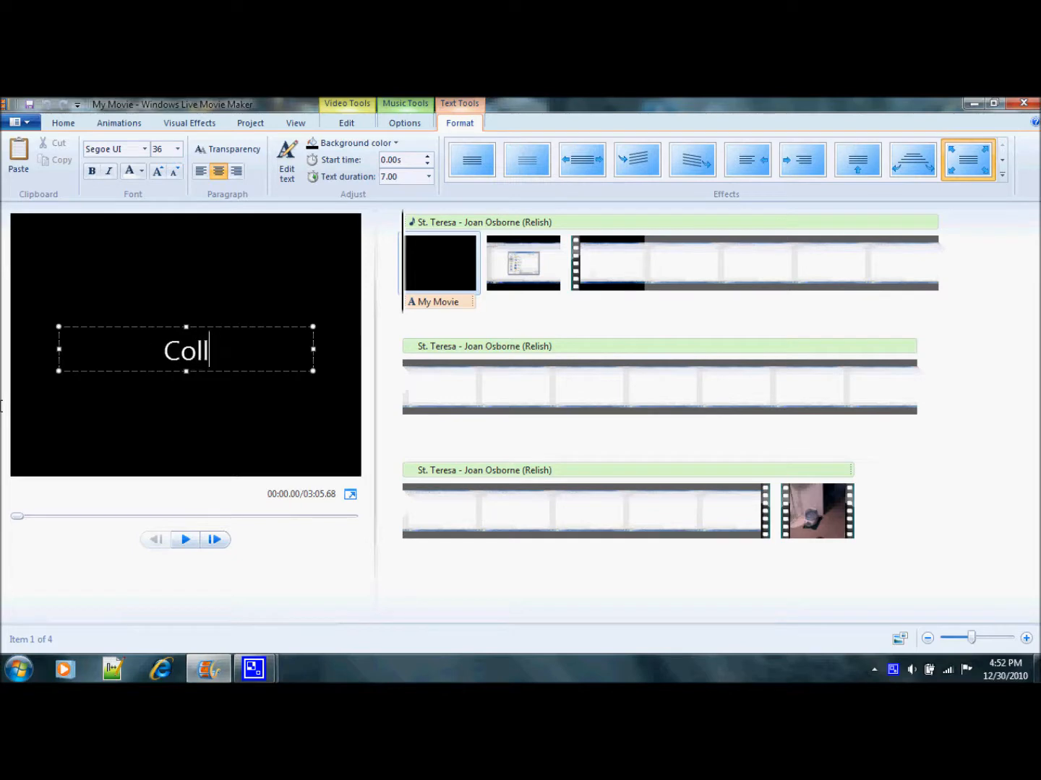
type("ness")
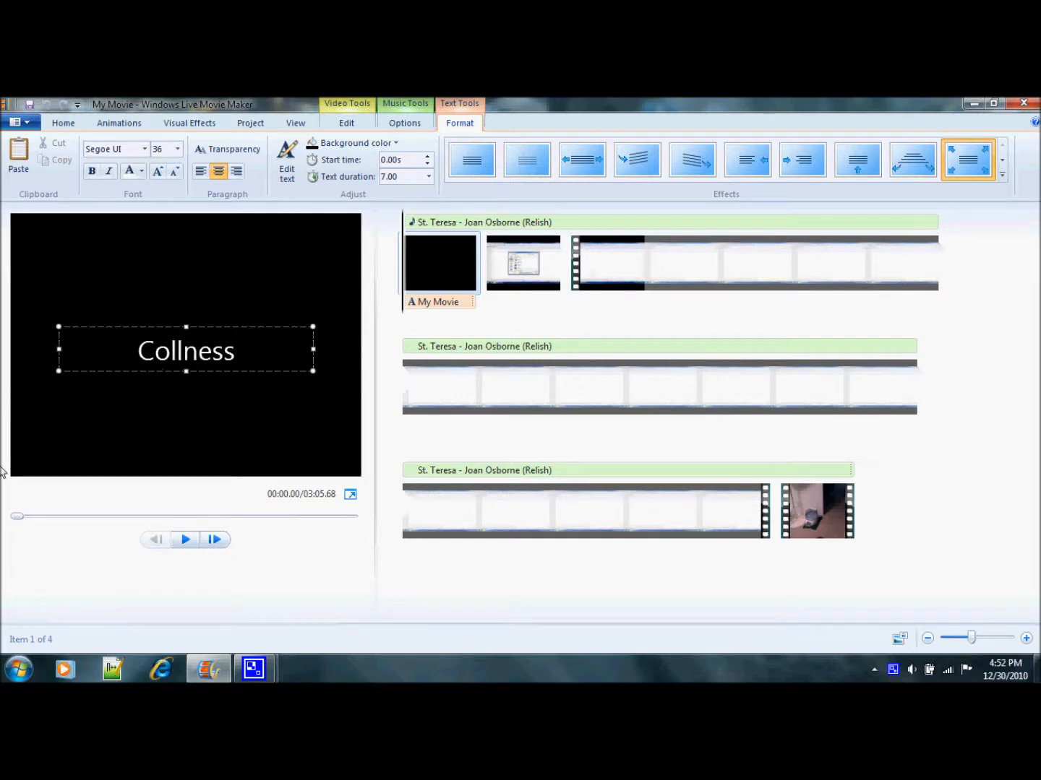
left_click(228, 609)
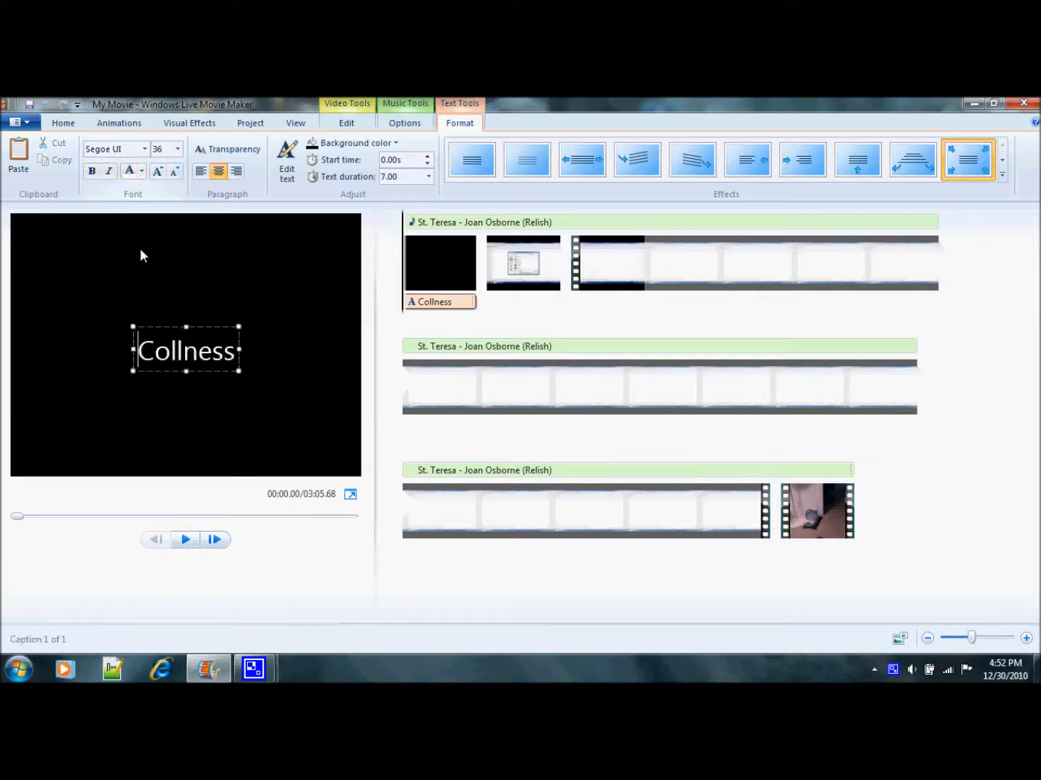
left_click(108, 148)
left_click(145, 149)
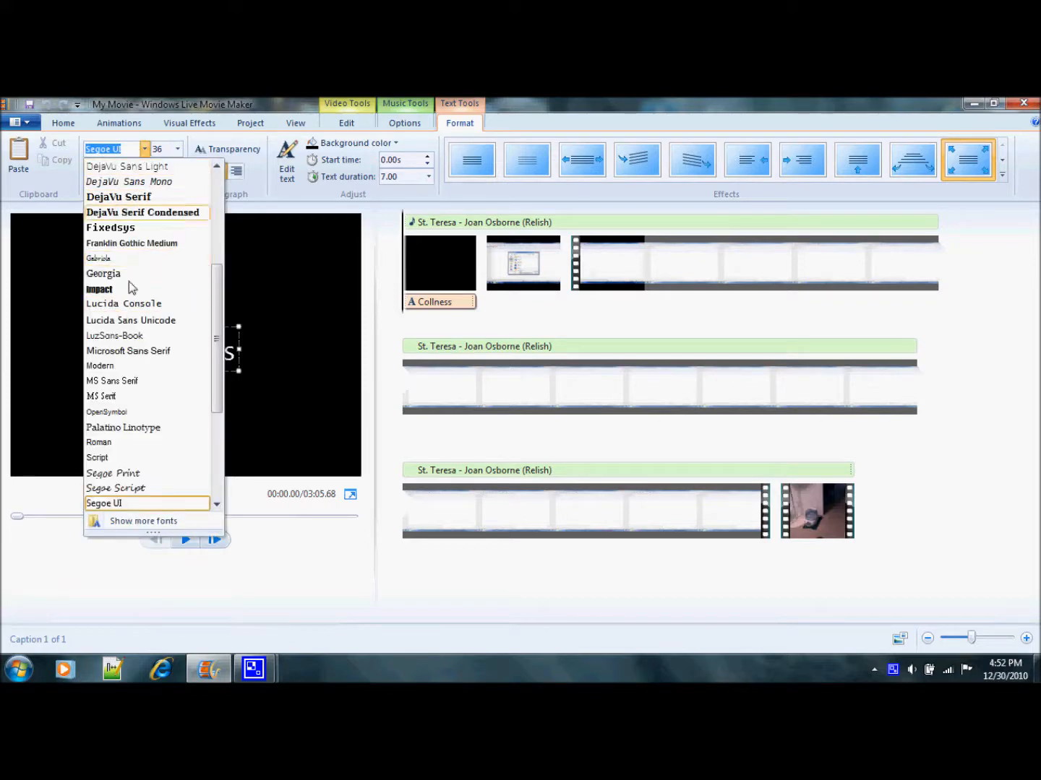
left_click(177, 149)
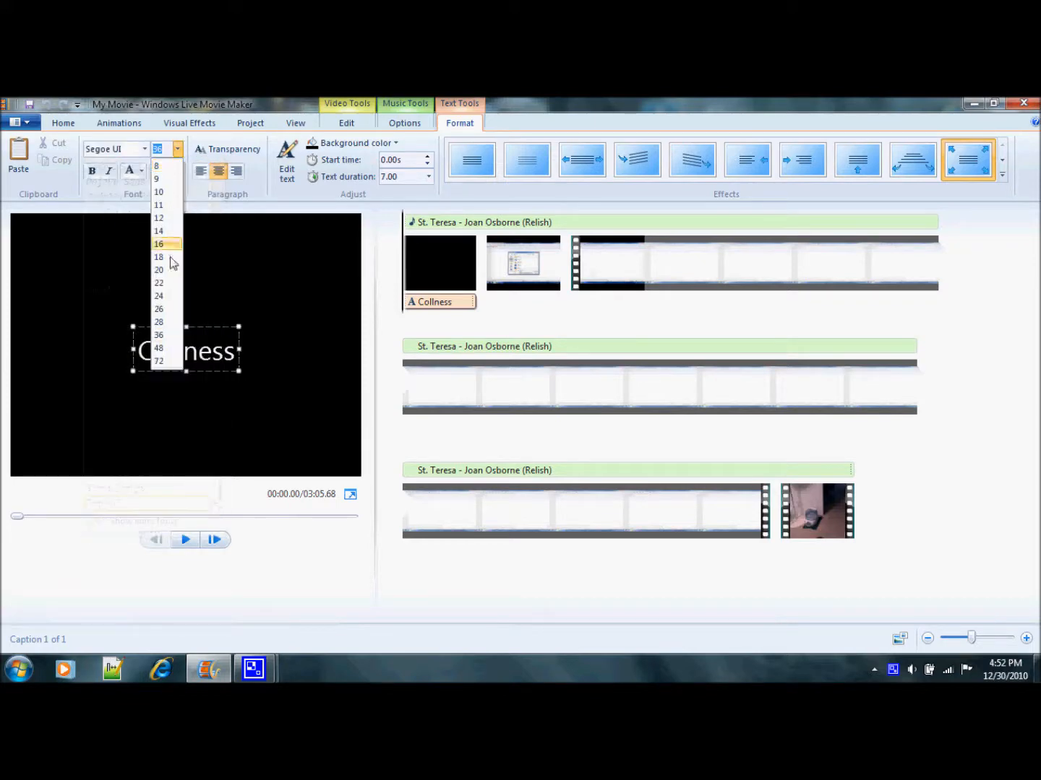
- Widen the Collness title's text box toward the frame's left edge and right-align its text
left_click(202, 171)
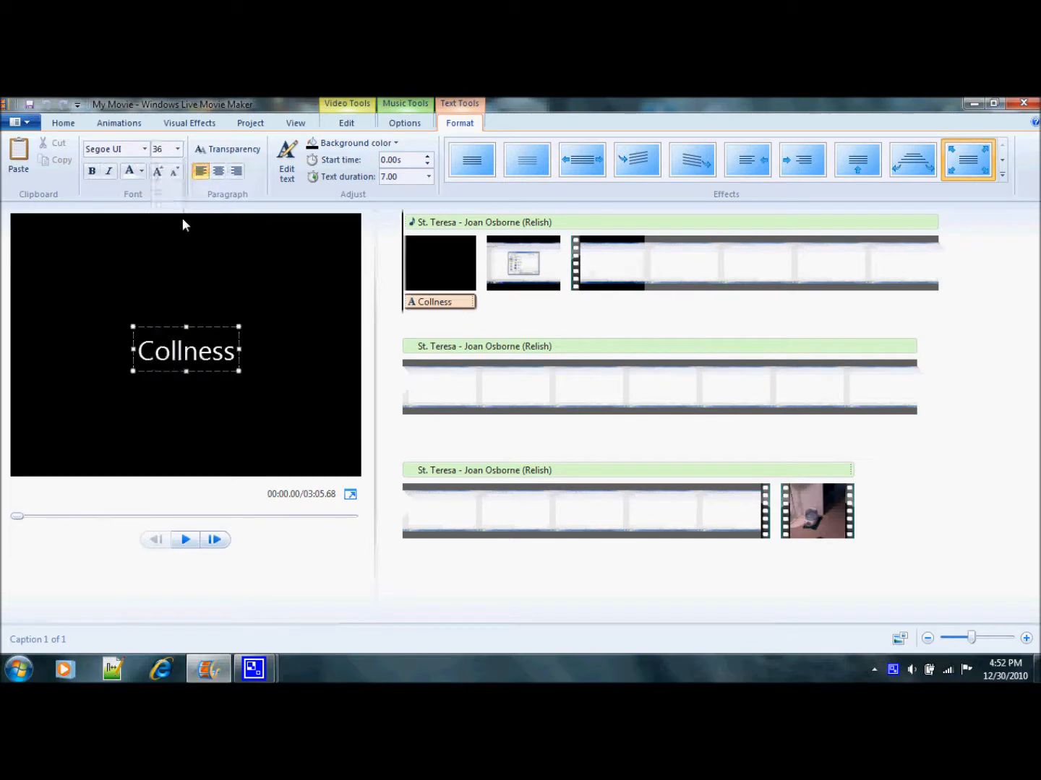
left_click_drag(129, 348, 23, 349)
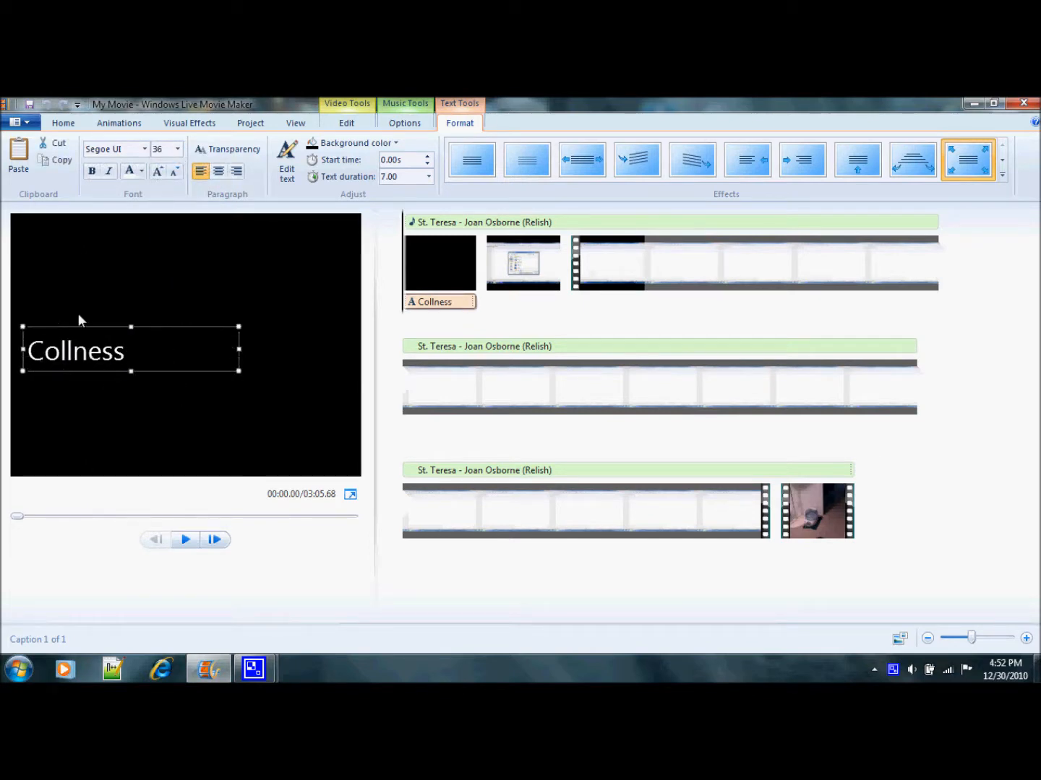
left_click(217, 171)
left_click(239, 173)
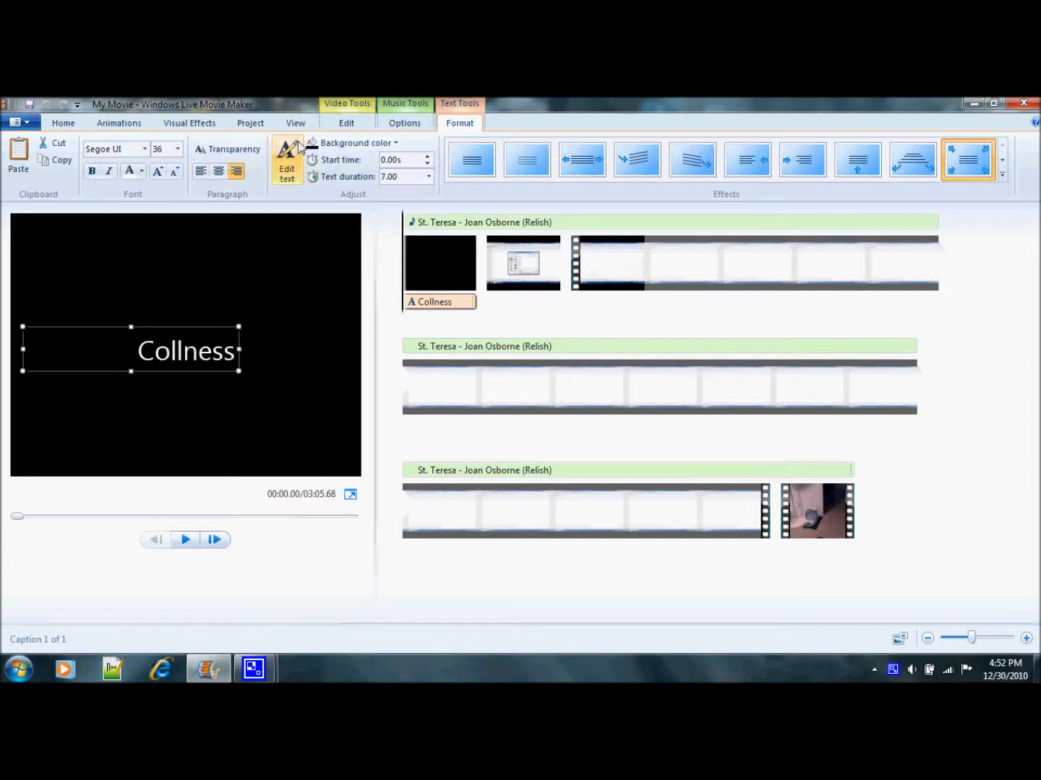
- Change the Collness title's background color to tan
left_click(396, 143)
left_click(338, 198)
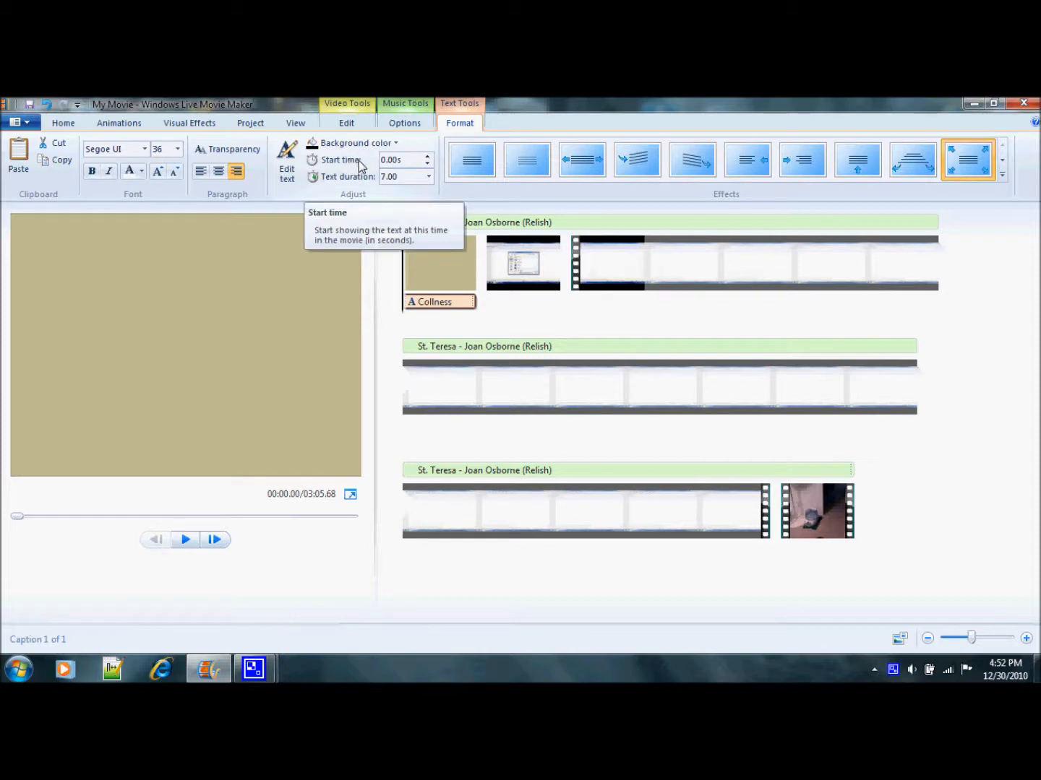
- Set the Collness title's start time to 1.23 seconds
left_click(427, 156)
left_click(426, 156)
left_click(427, 156)
left_click(427, 156)
left_click(426, 156)
left_click(427, 156)
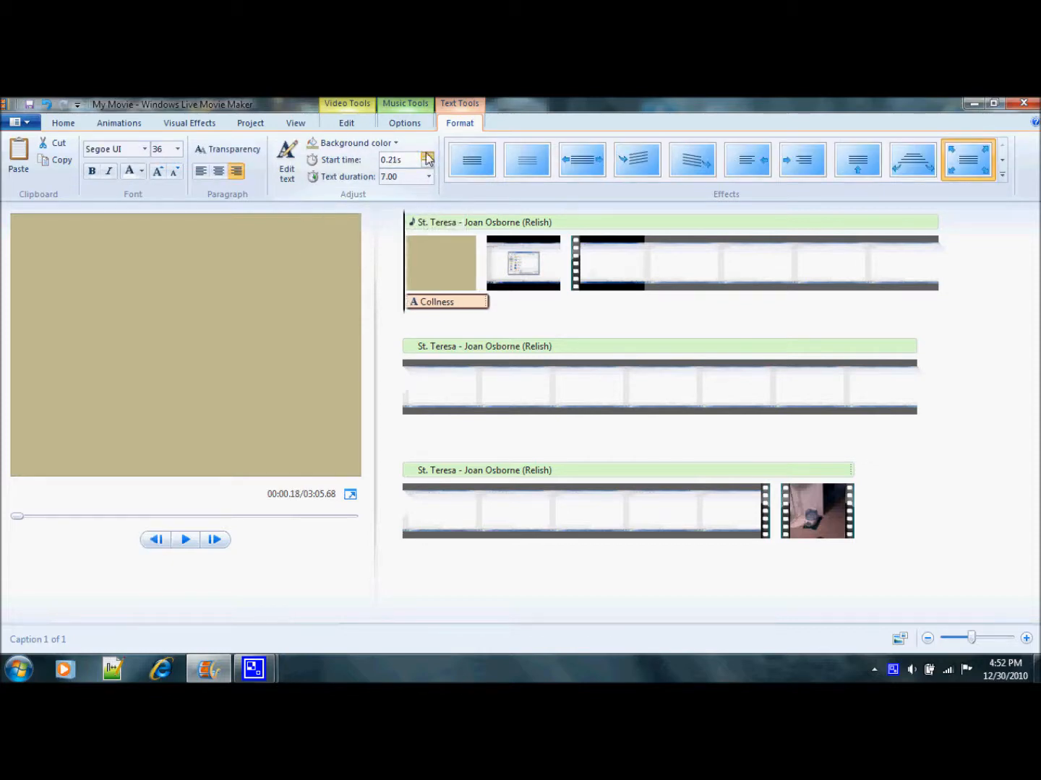
left_click(426, 156)
left_click(427, 156)
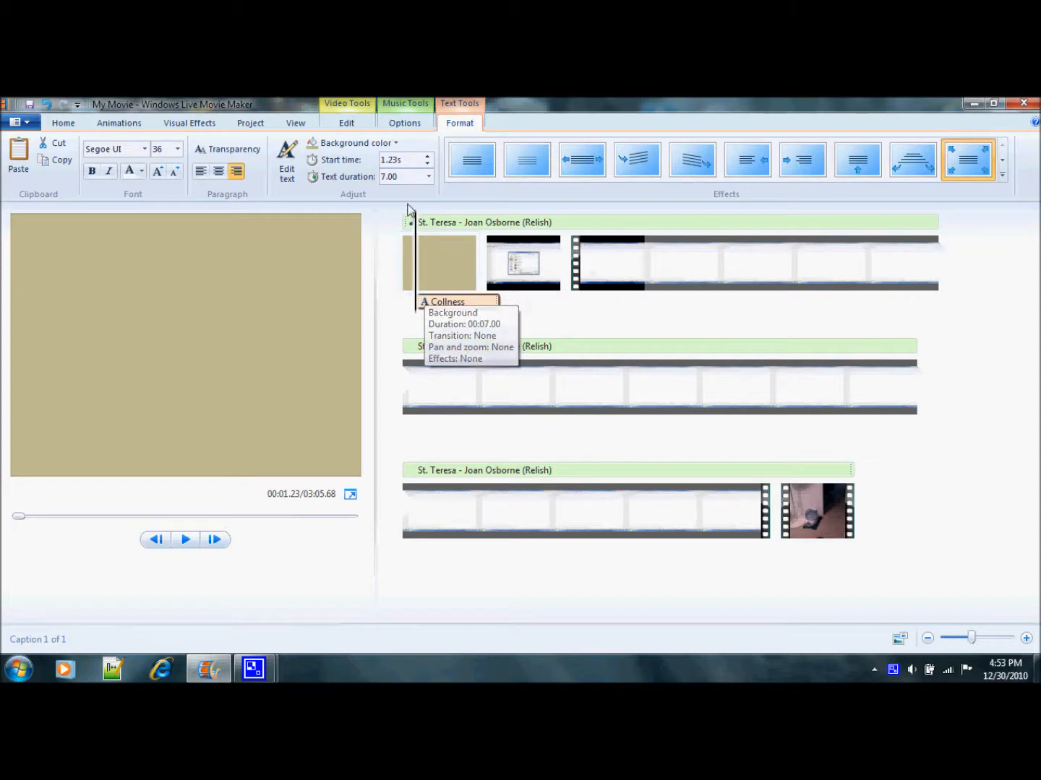
- Set the Collness title's text duration to 3.00 seconds and give it the first, plain text effect after a preview
left_click(428, 176)
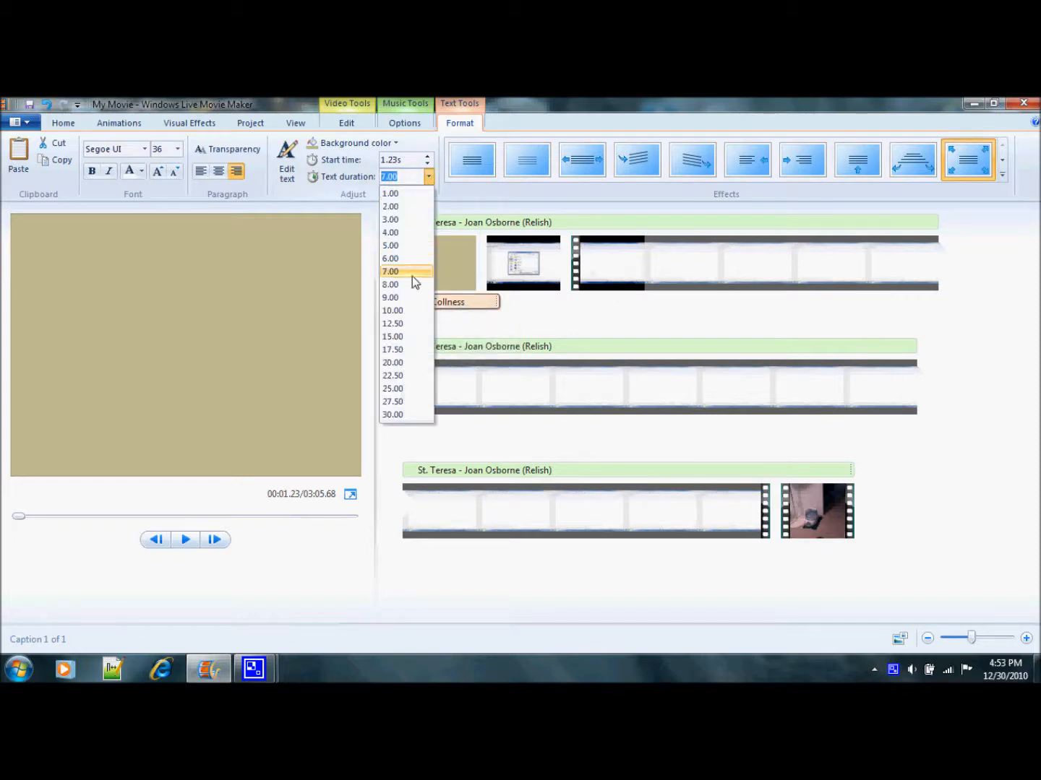
left_click(396, 218)
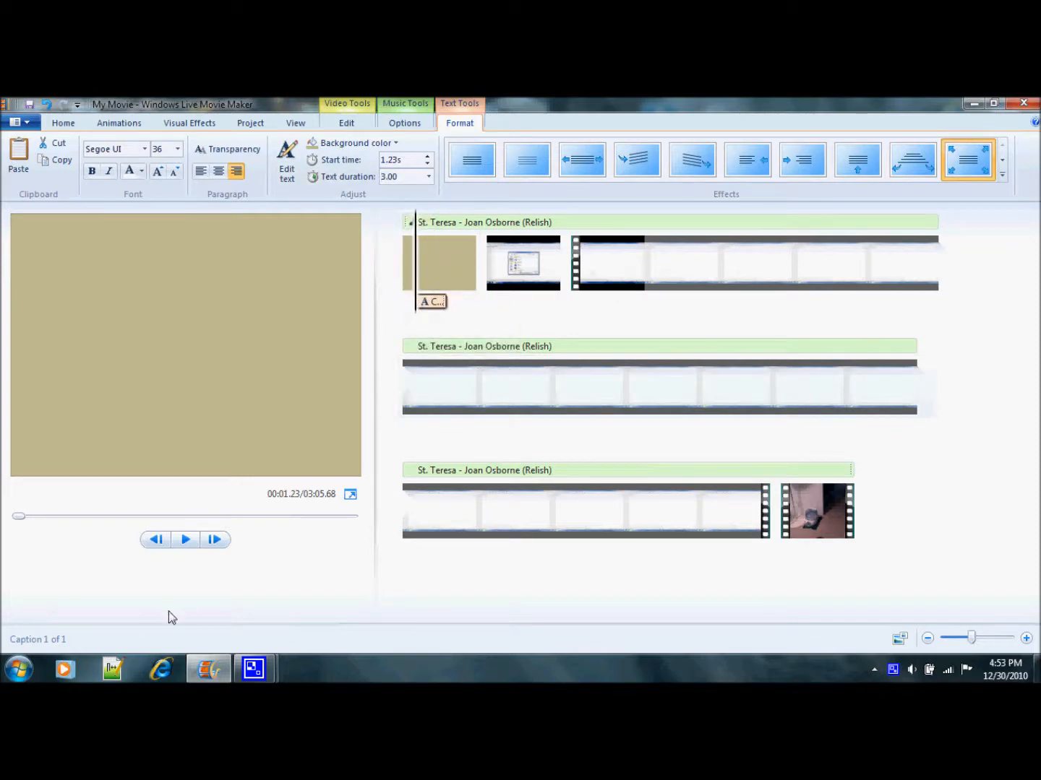
left_click(185, 539)
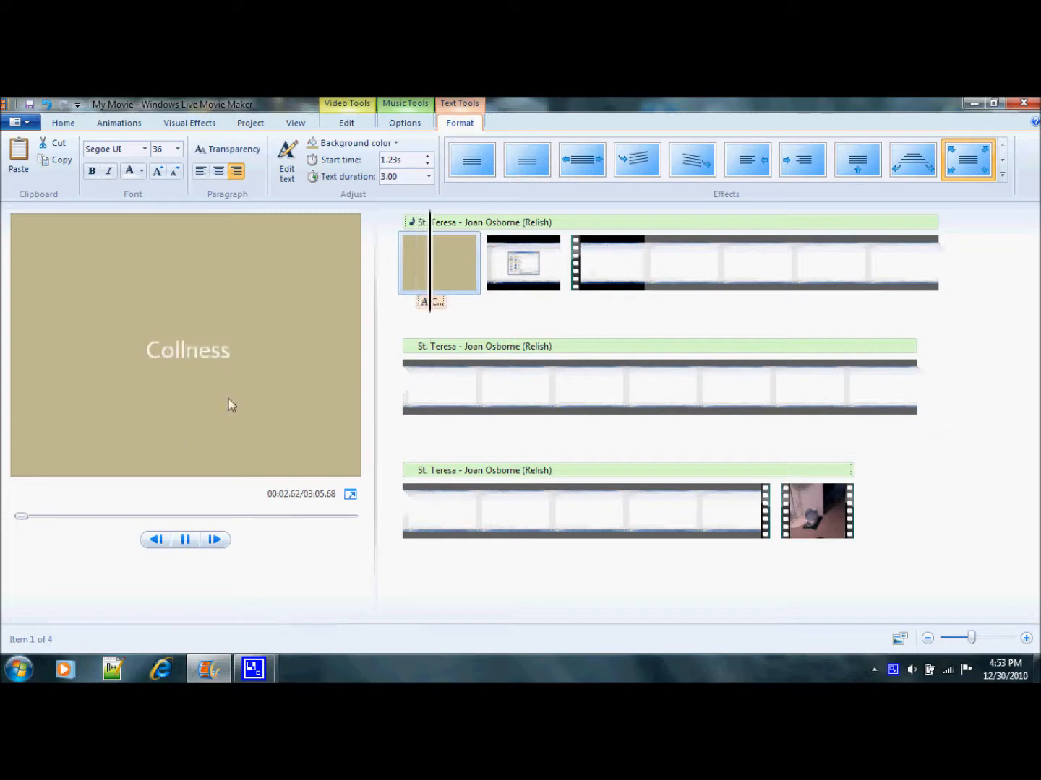
left_click(480, 172)
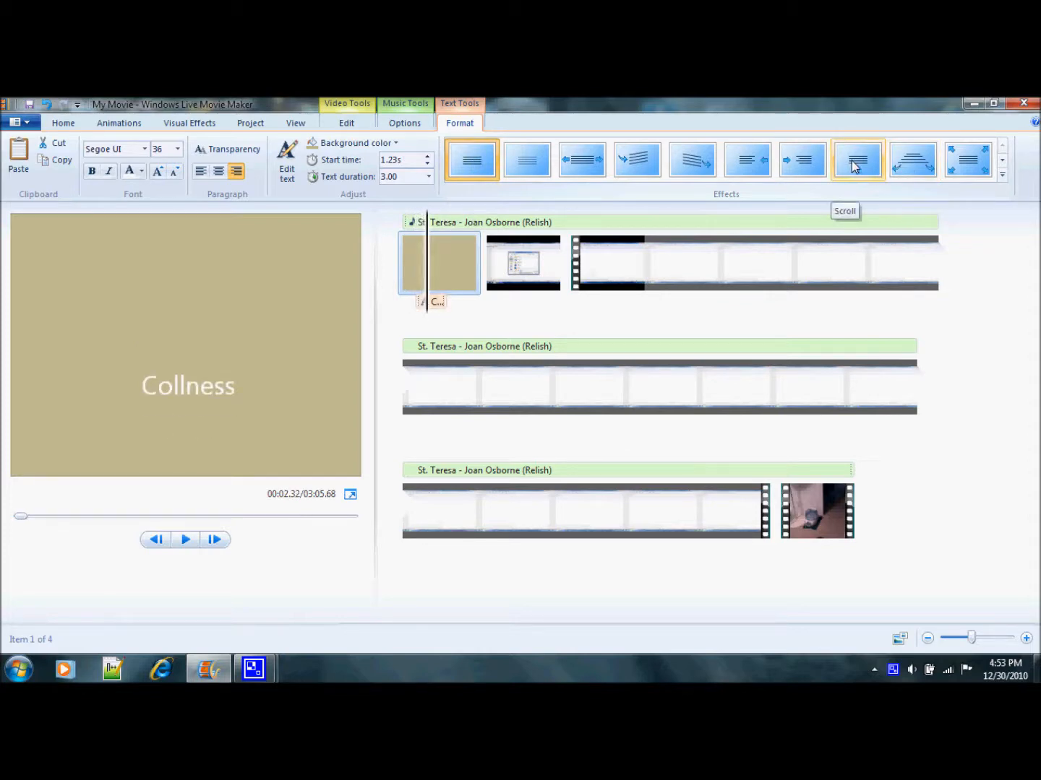
- Set the St. Teresa music's fade-in to Slow and play the start of the movie
left_click(409, 107)
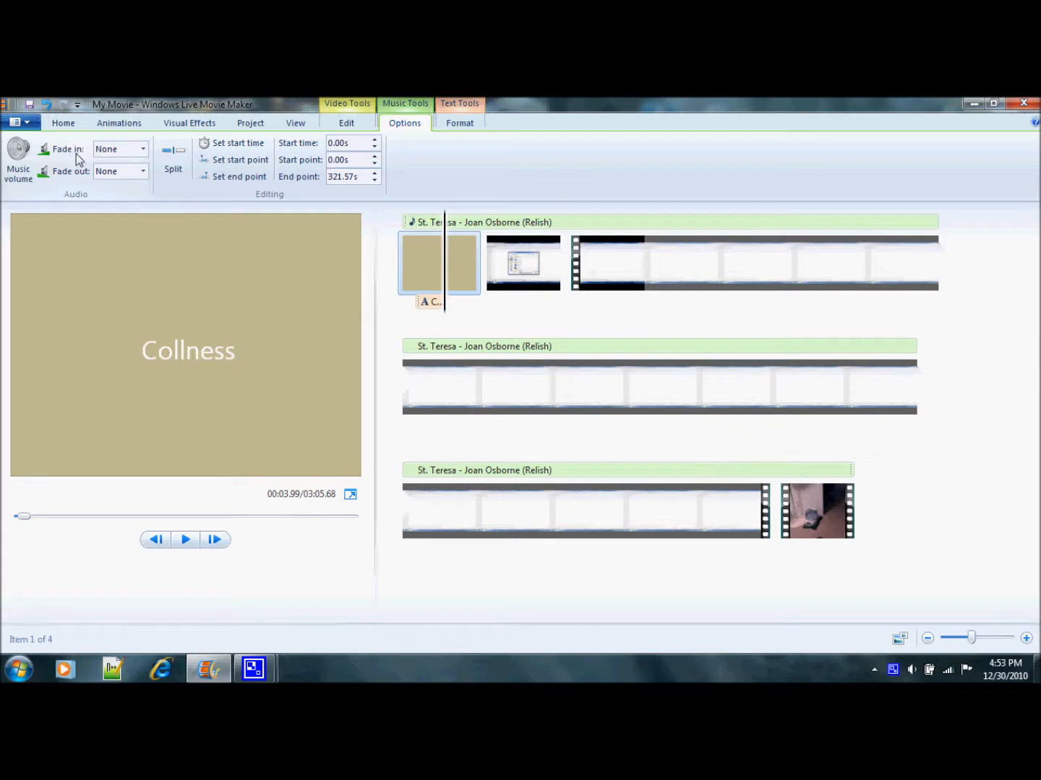
left_click(135, 153)
left_click(108, 179)
left_click(186, 539)
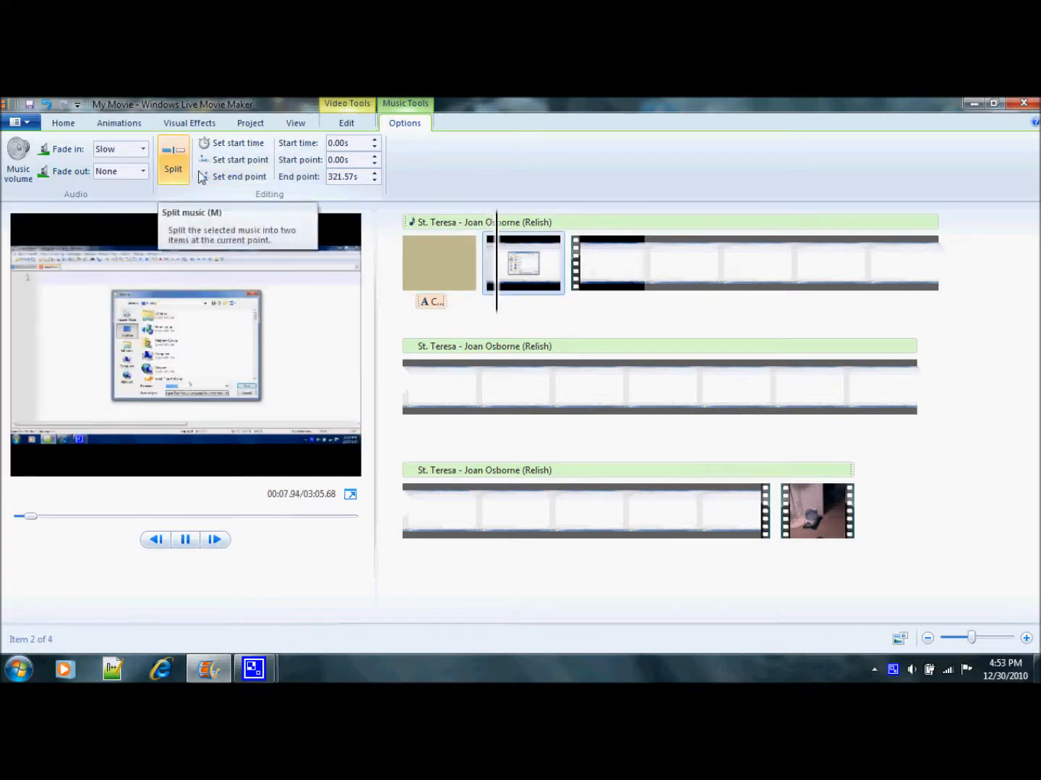
key("space")
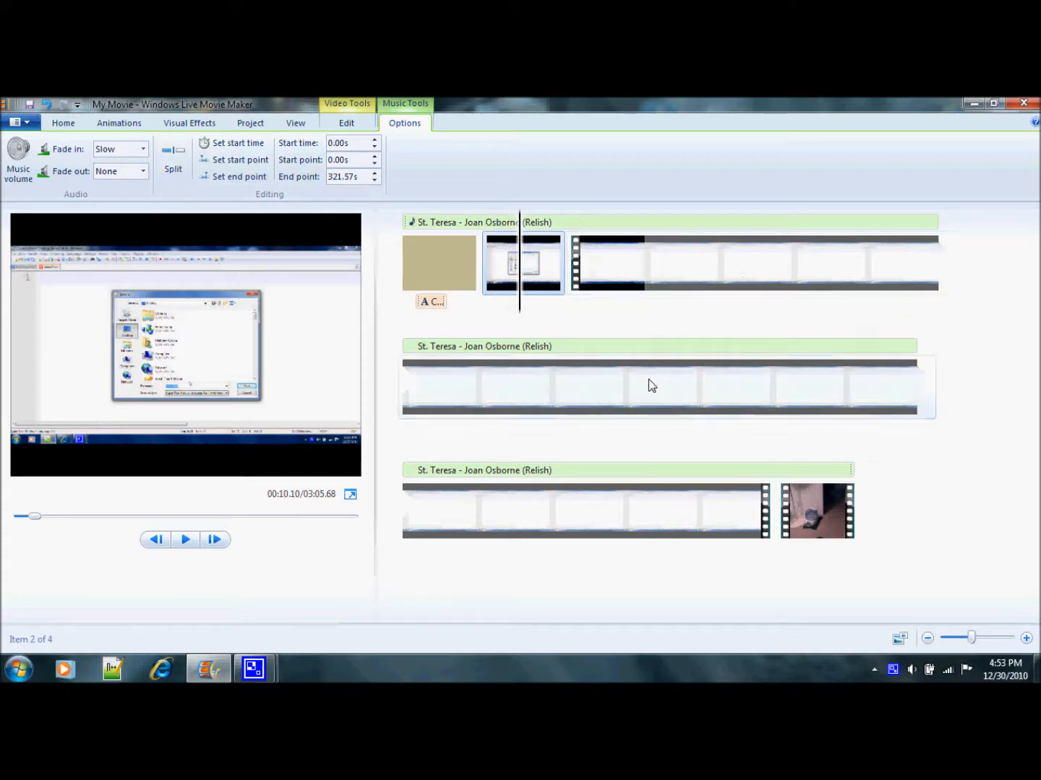
- Split the St. Teresa music at about 01:31 in the movie
left_click(621, 386)
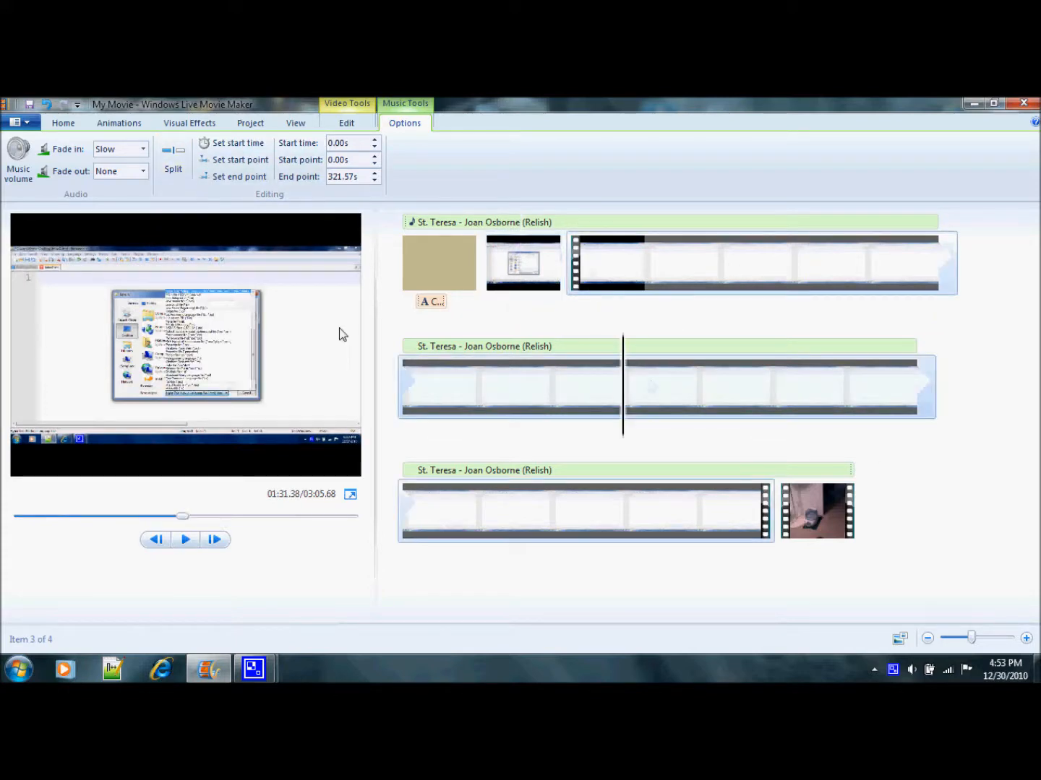
left_click(174, 165)
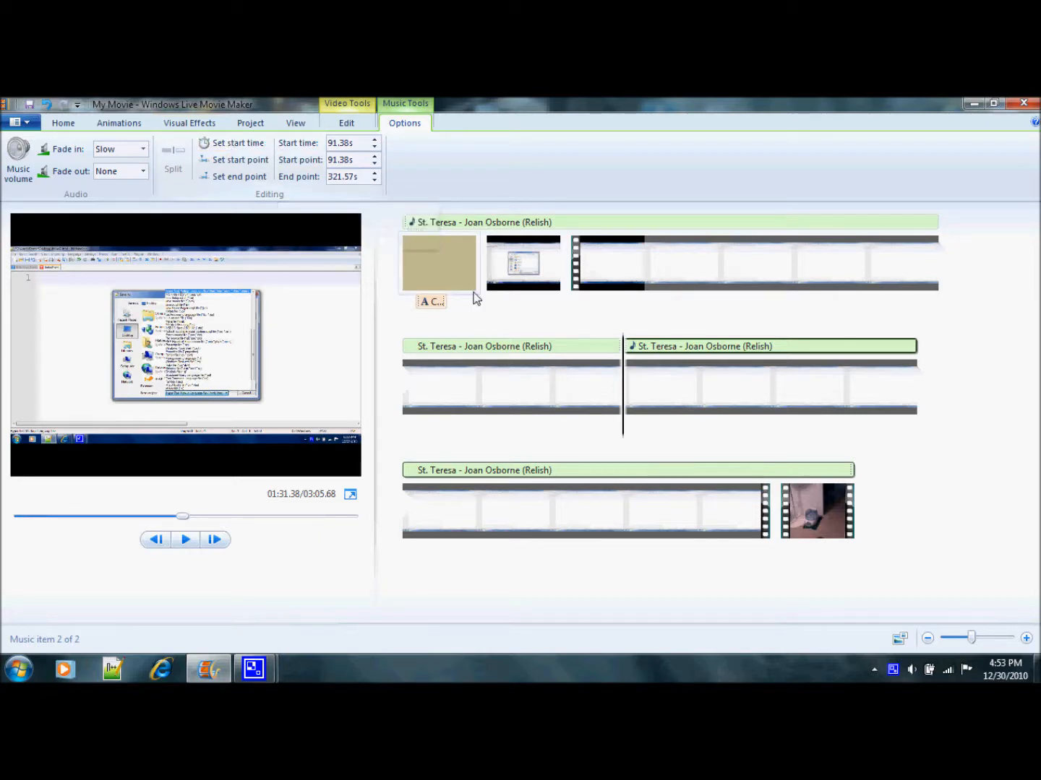
- Lower the end point of the second St. Teresa music part to 320.49 seconds
left_click(572, 253)
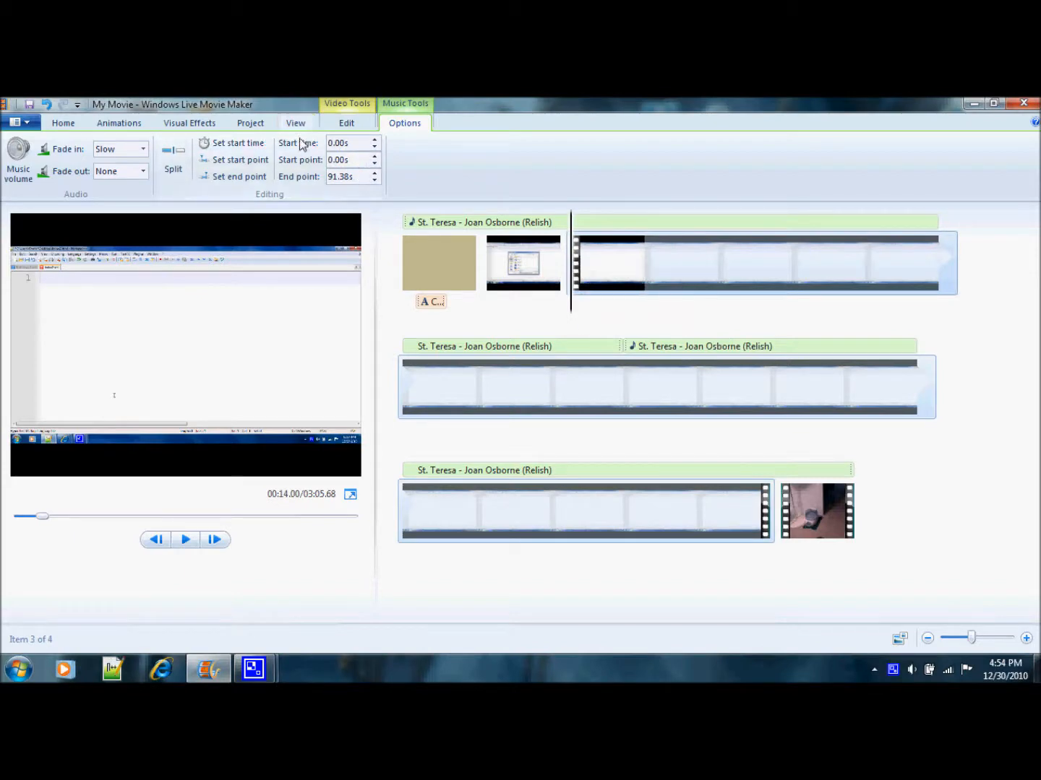
left_click(338, 177)
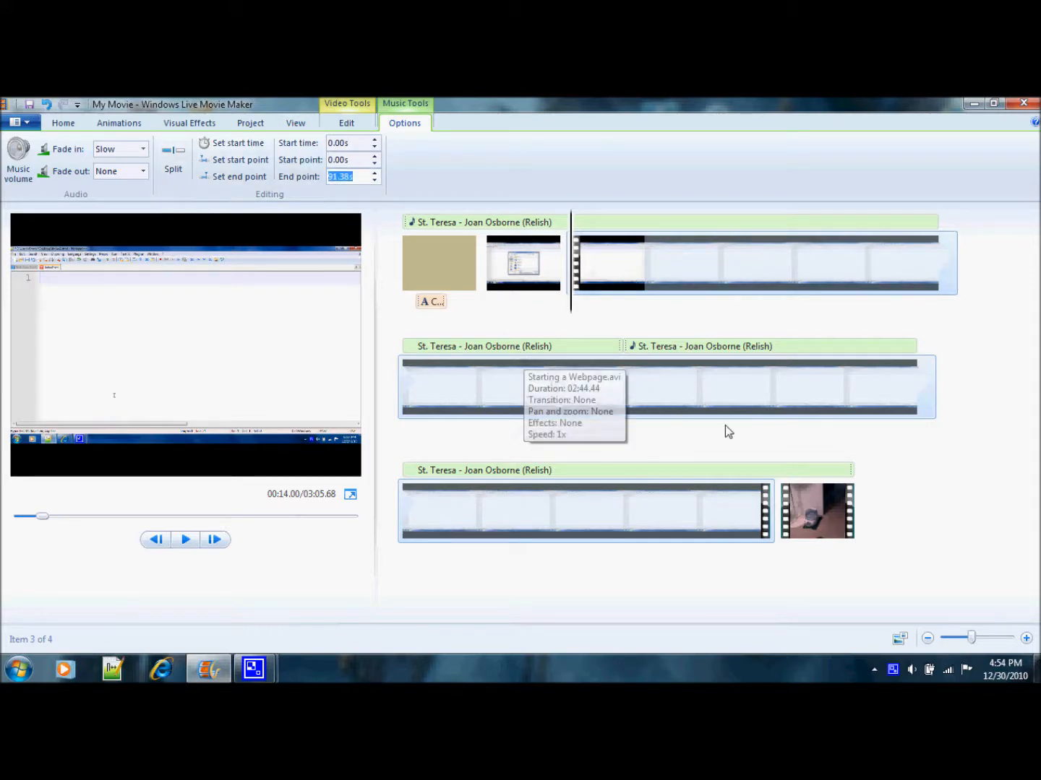
left_click(695, 474)
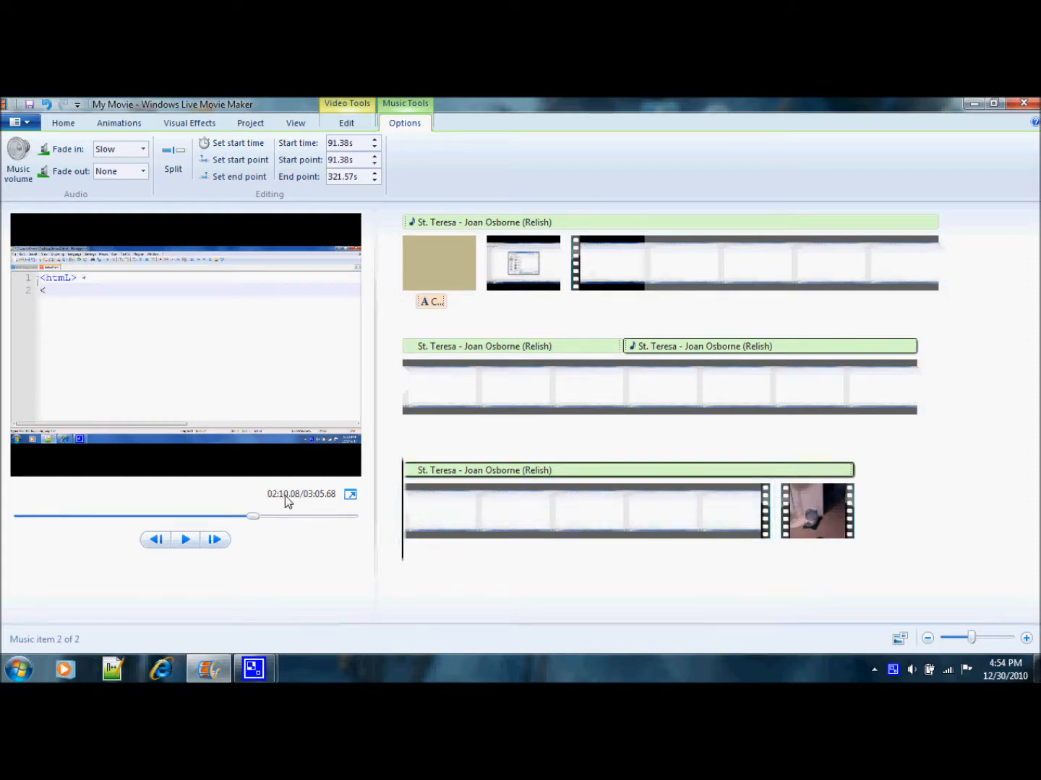
left_click(375, 179)
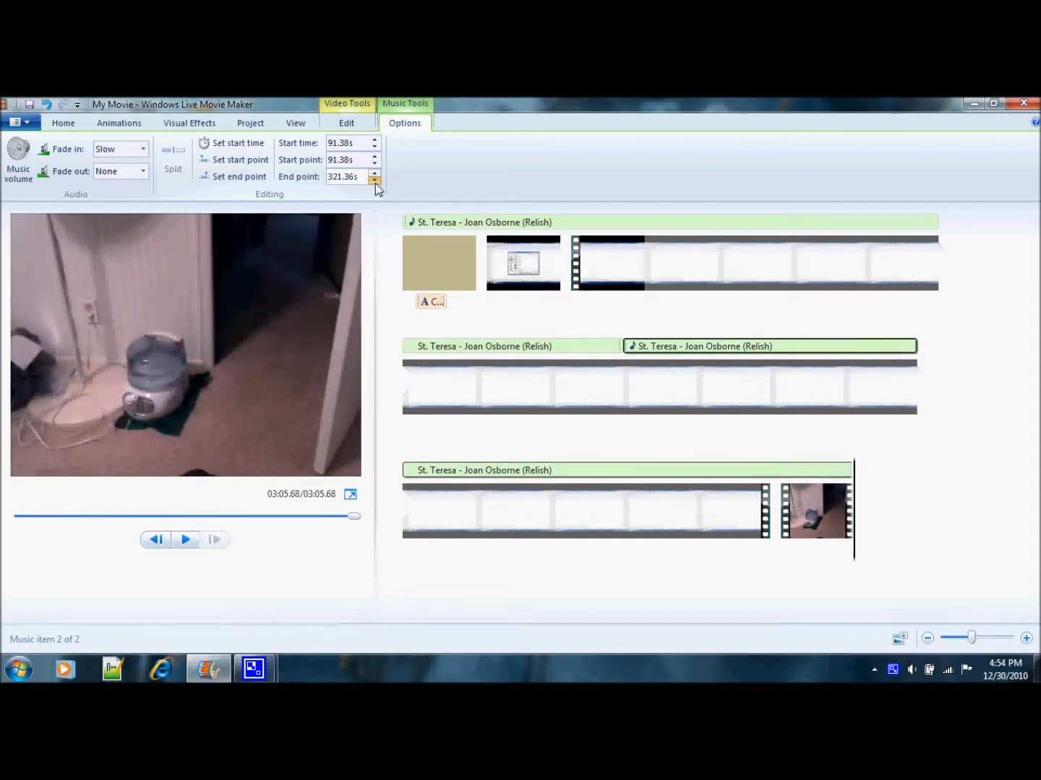
left_click(375, 180)
left_click(374, 180)
left_click(360, 180)
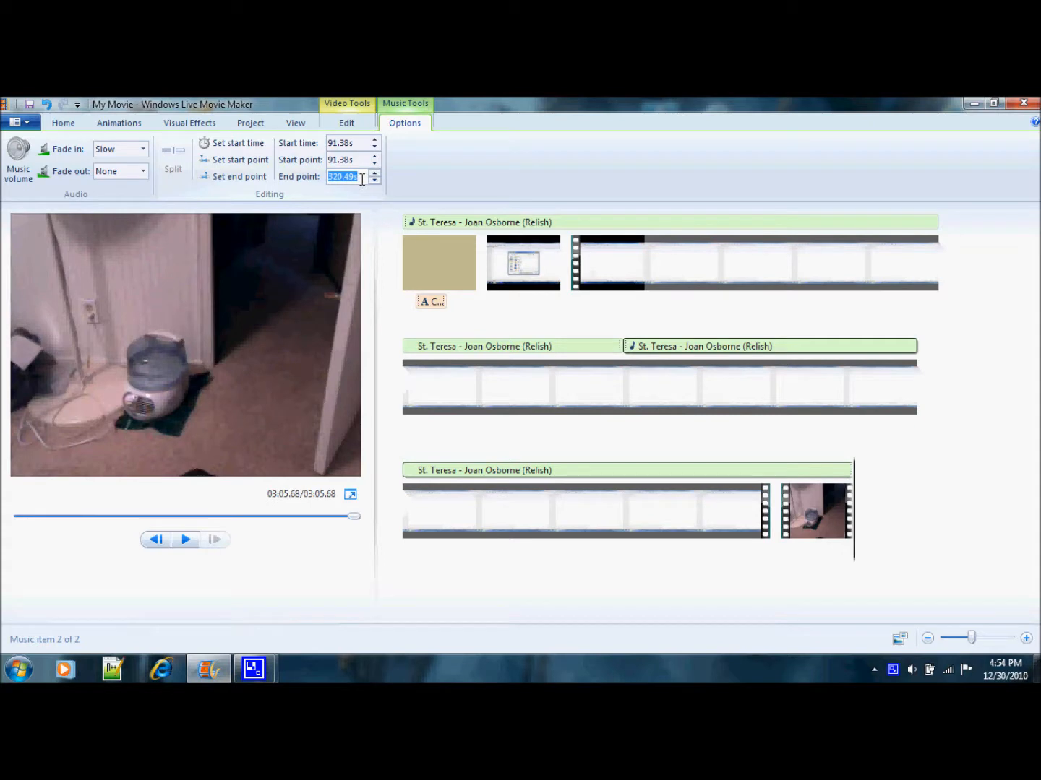
- Try to set the second music part's end point to 2:10.08, the time where the third timeline row starts
left_click(415, 491)
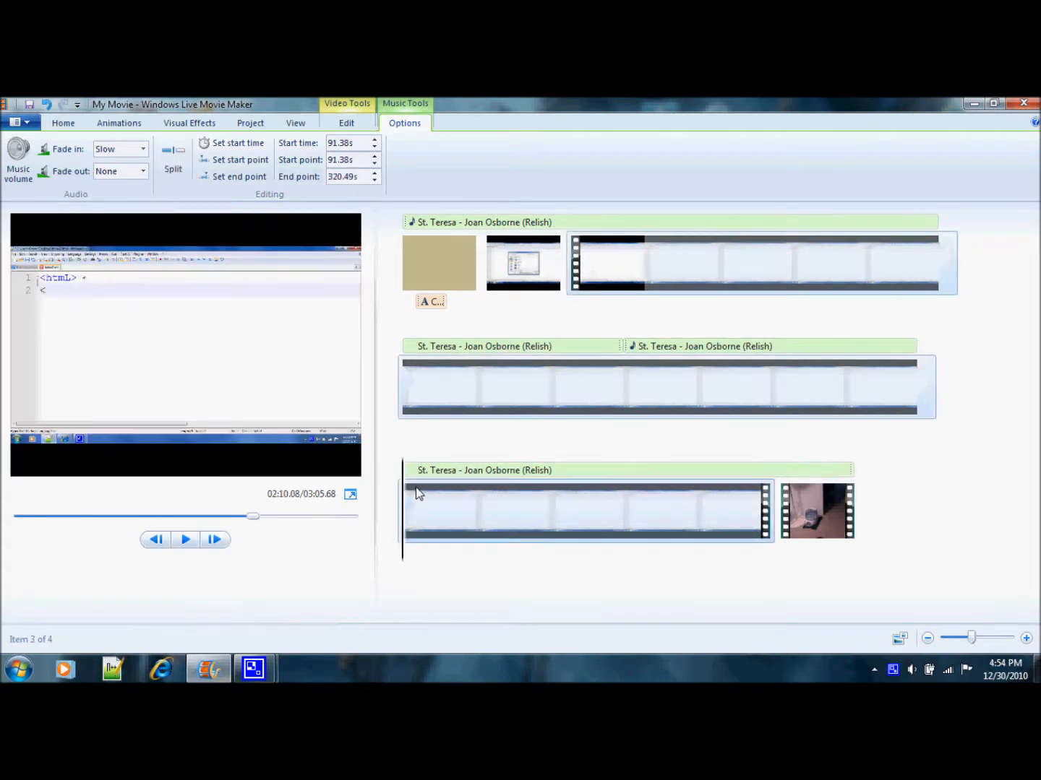
left_click(346, 177)
type("2:10.08")
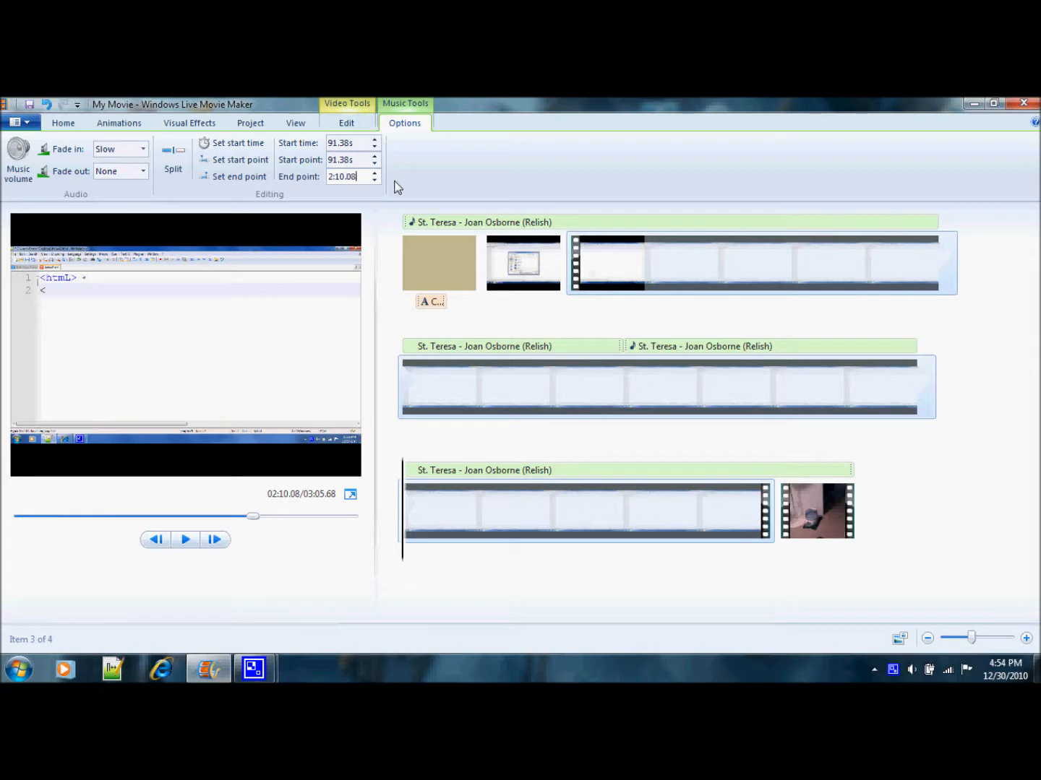
key("Return")
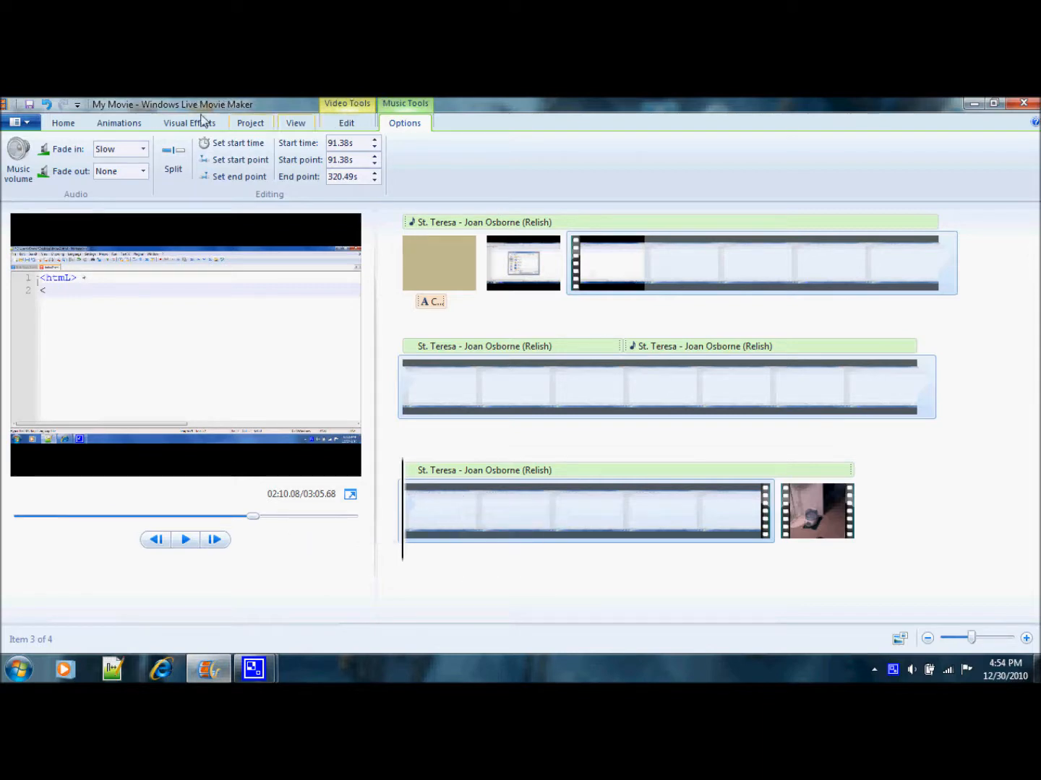
- Apply the Contemporary AutoMovie theme to the movie
left_click(74, 127)
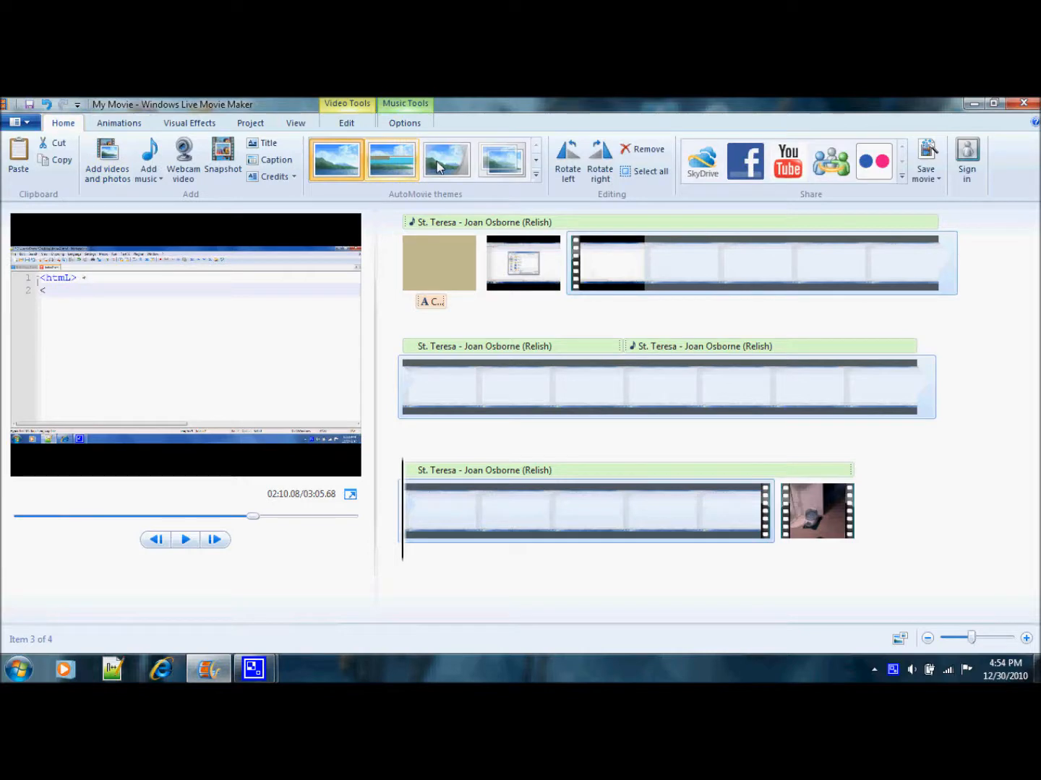
left_click(381, 160)
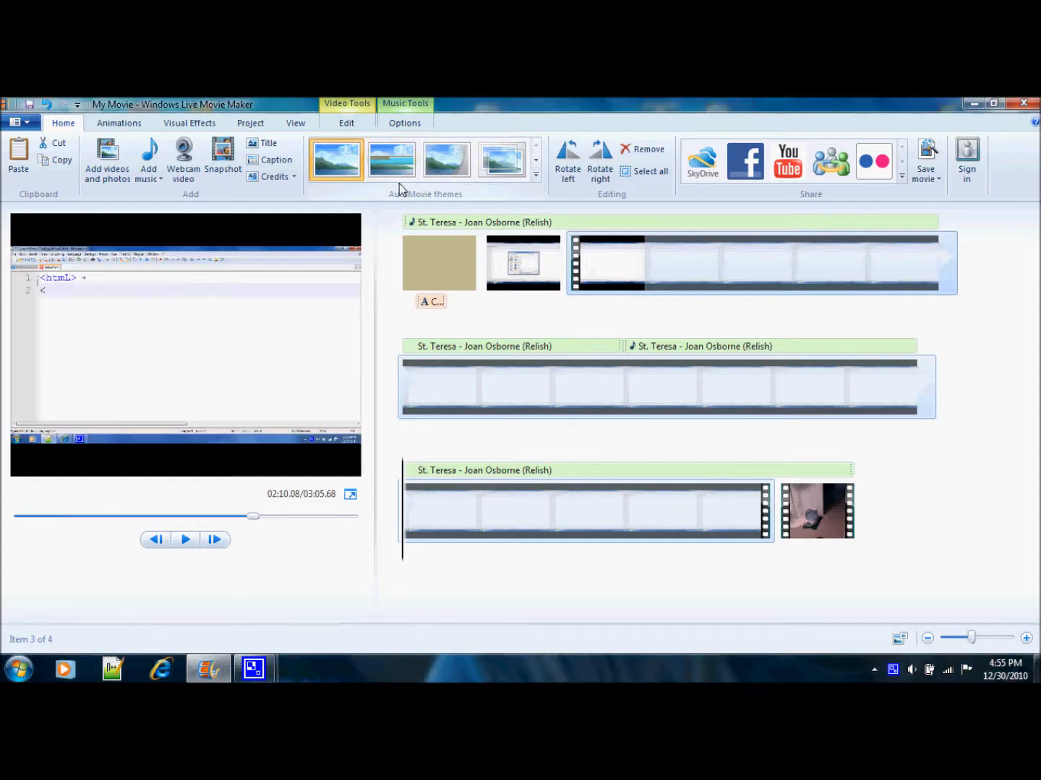
left_click(396, 172)
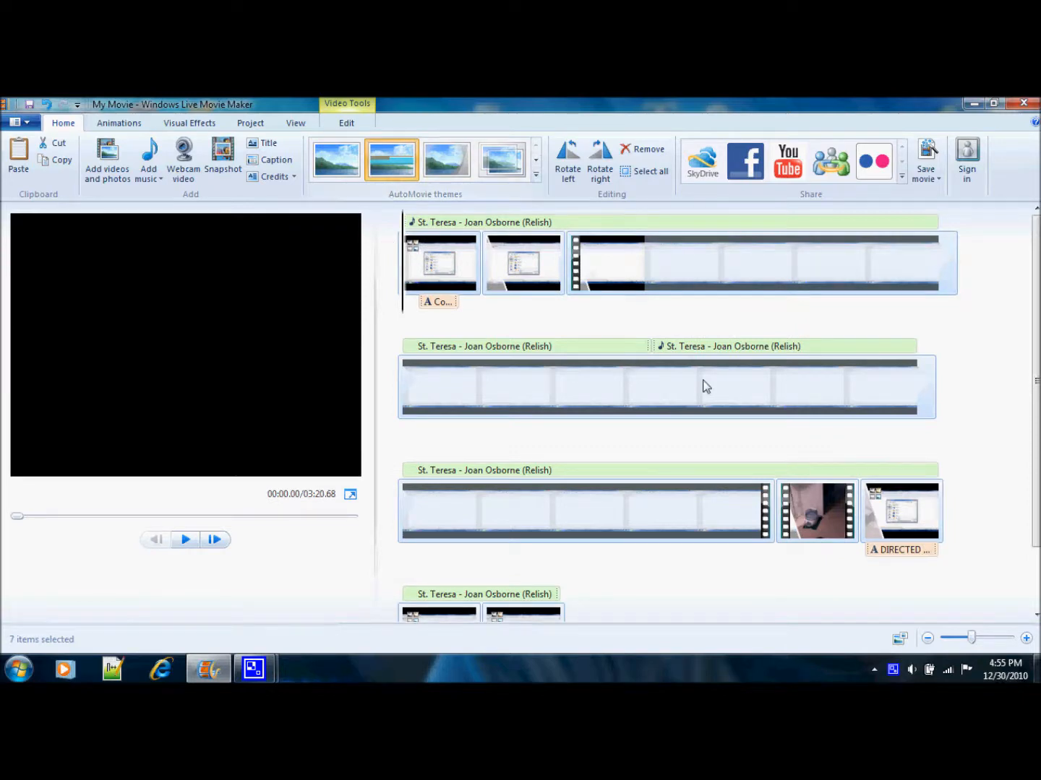
- Examine the directed, starring and filmed-on-location credits at the movie's end and the title clip at its start
scroll(706, 387, "down", 2)
left_click(893, 478)
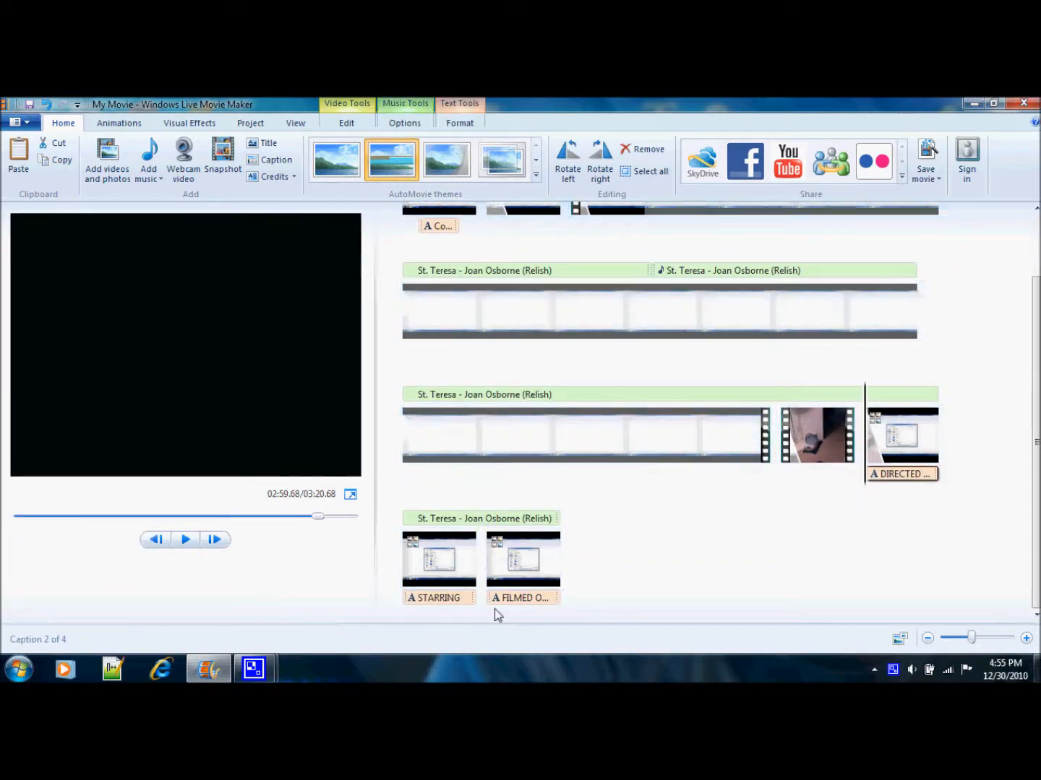
left_click(474, 599)
left_click(518, 600)
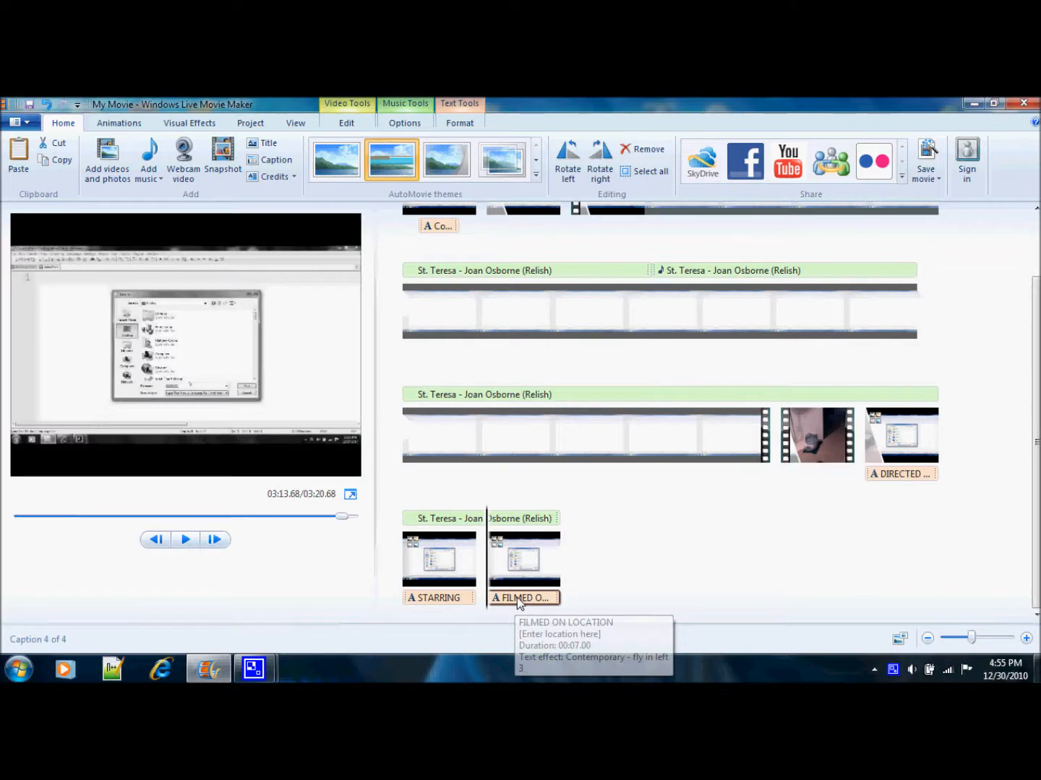
scroll(518, 603, "up", 1)
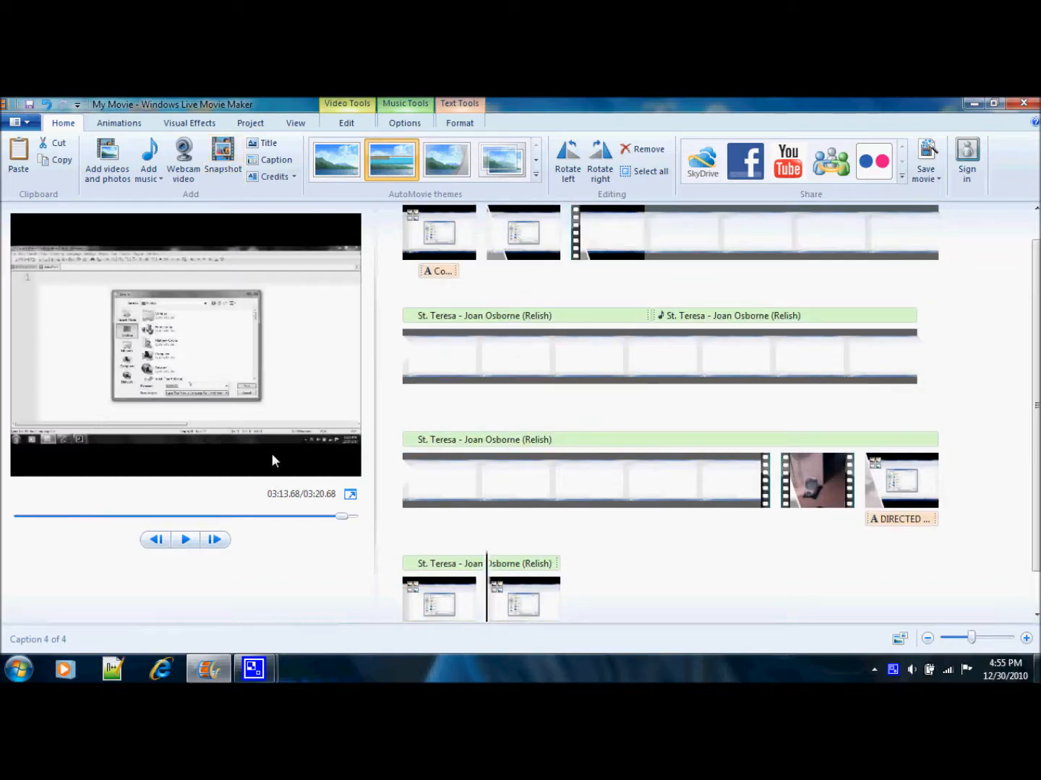
scroll(454, 571, "down", 1)
left_click(535, 603)
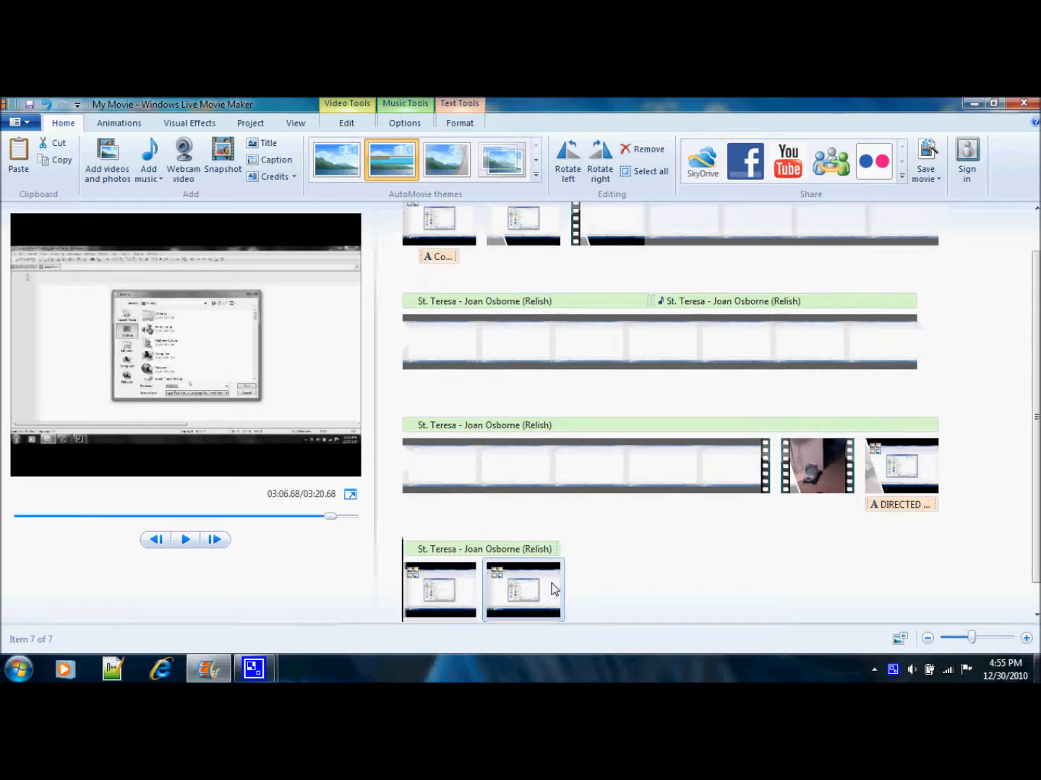
scroll(520, 328, "up", 1)
left_click(408, 263)
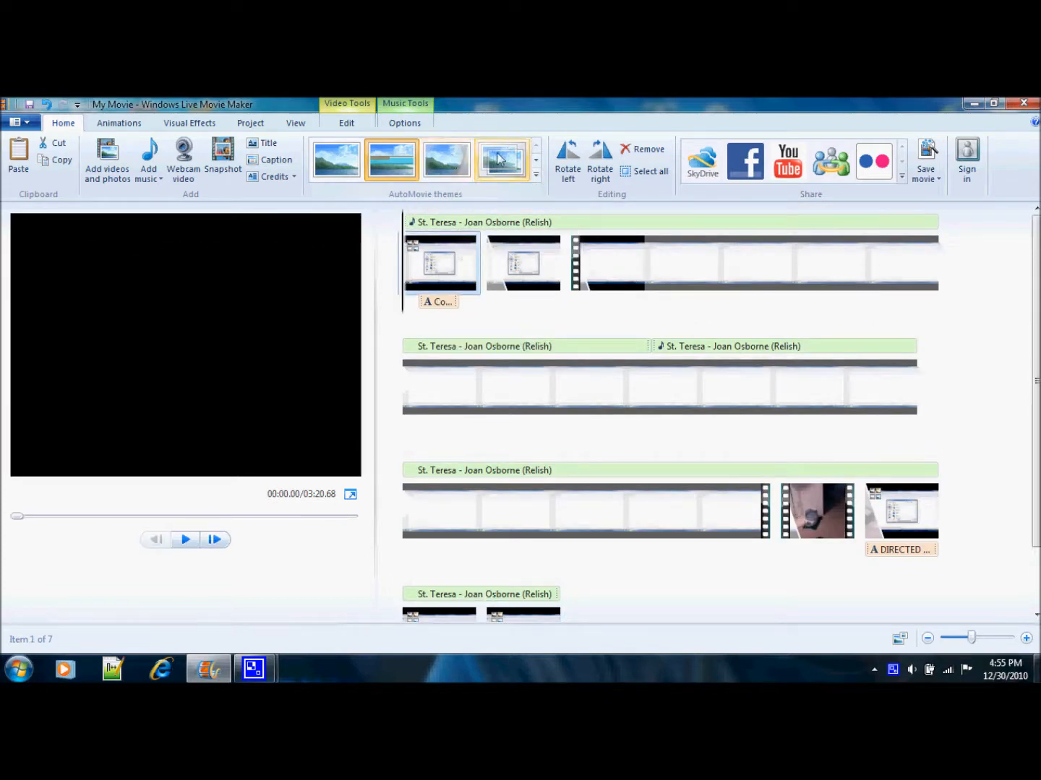
left_click(452, 160)
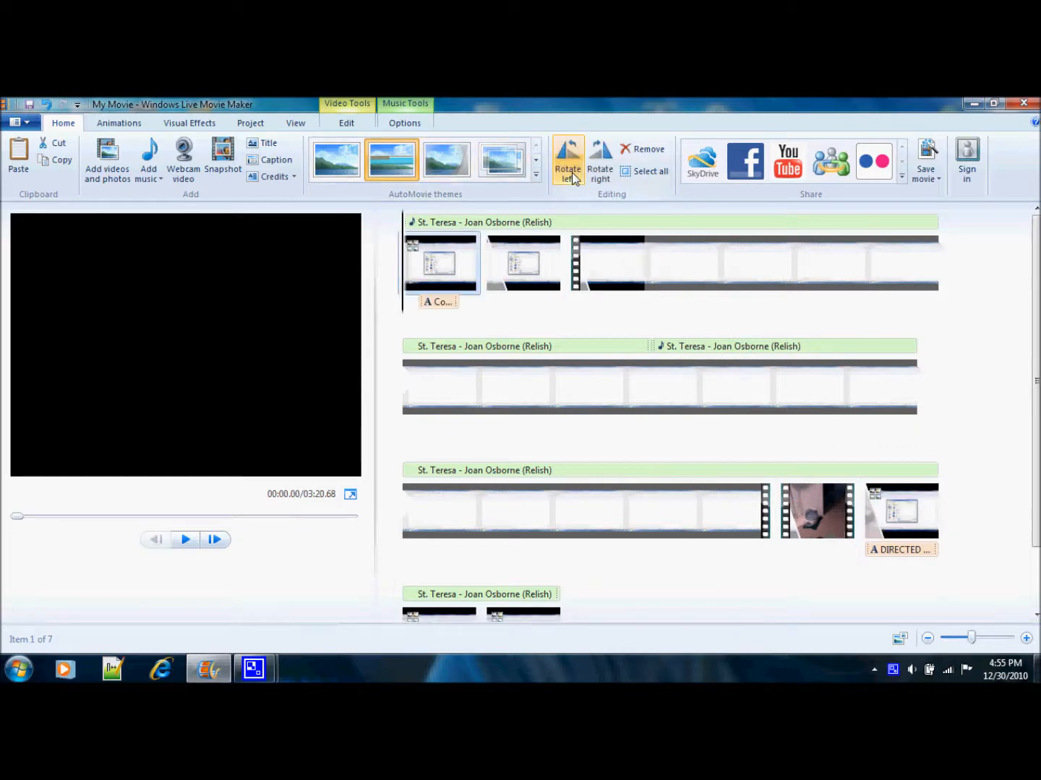
- Rotate the Starting a Webpage.avi video left and play it briefly from about 01:27
left_click(605, 271)
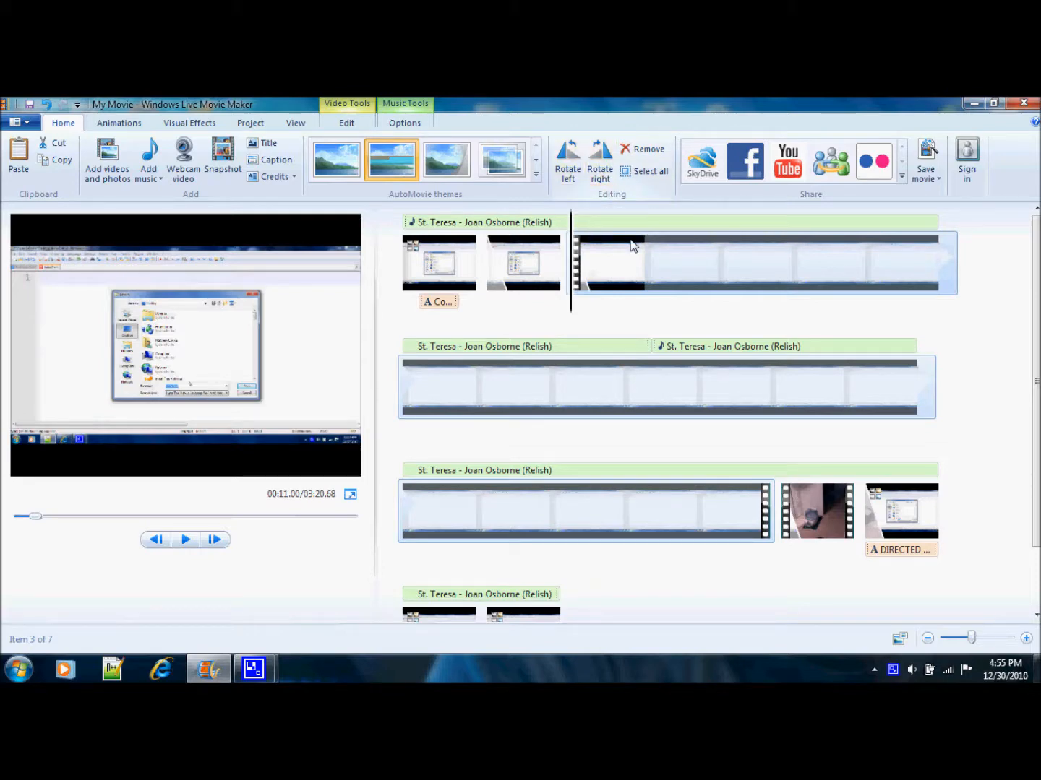
left_click(525, 244)
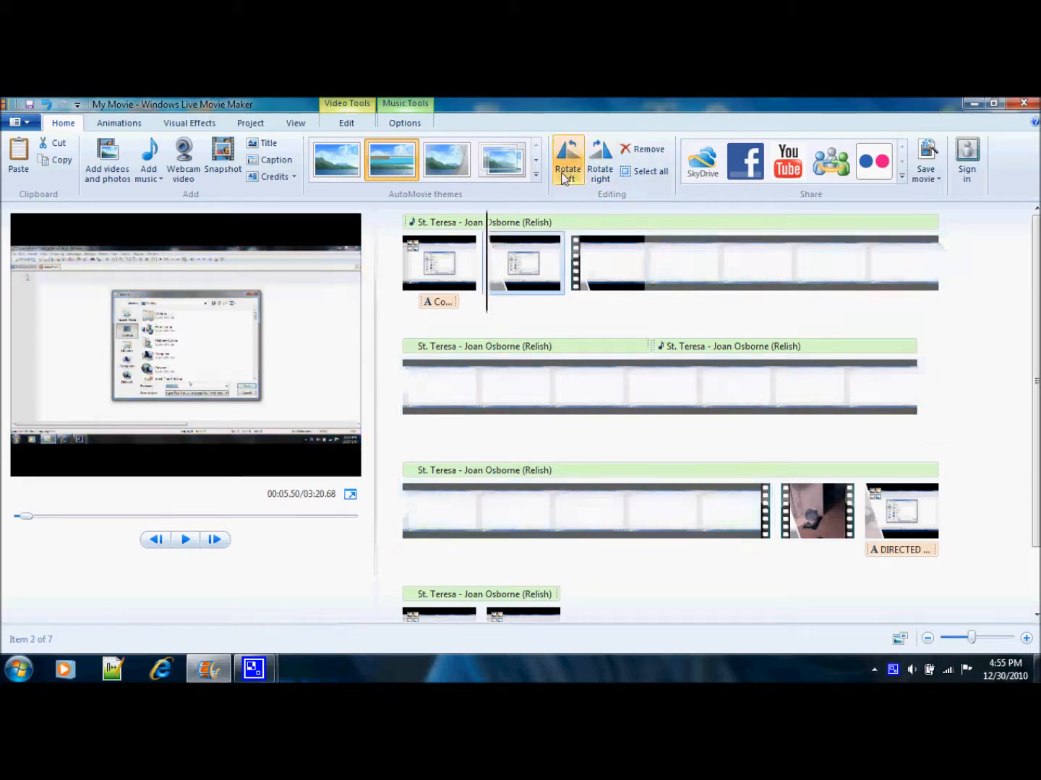
double_click(622, 389)
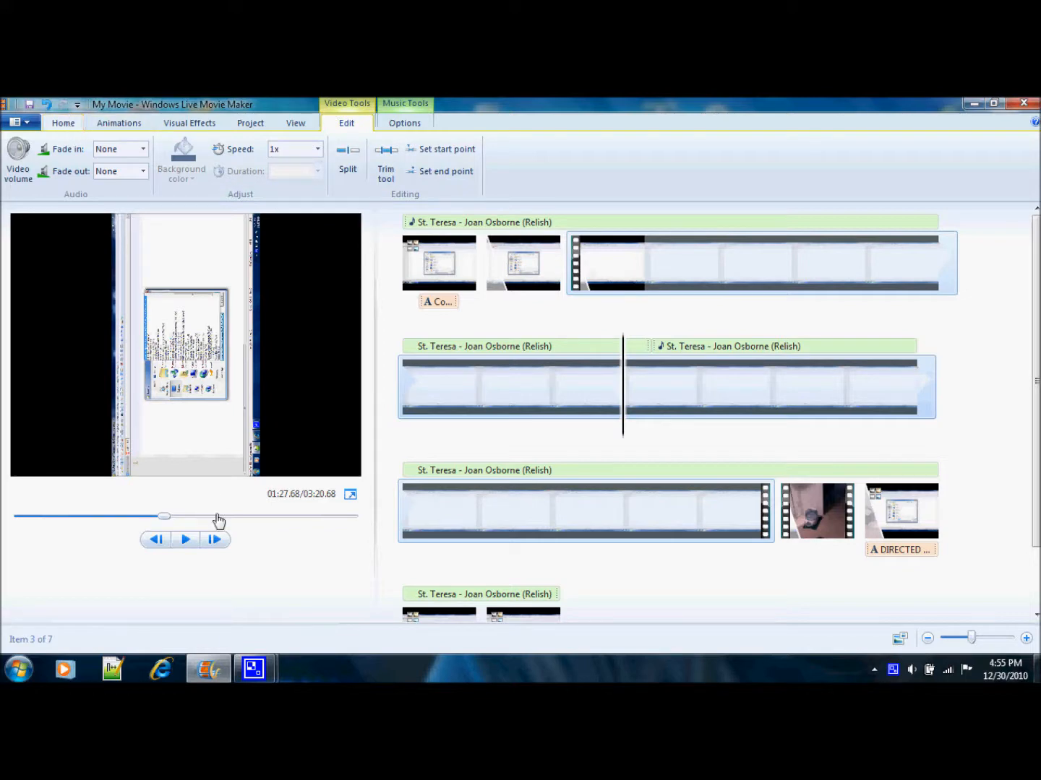
left_click(185, 542)
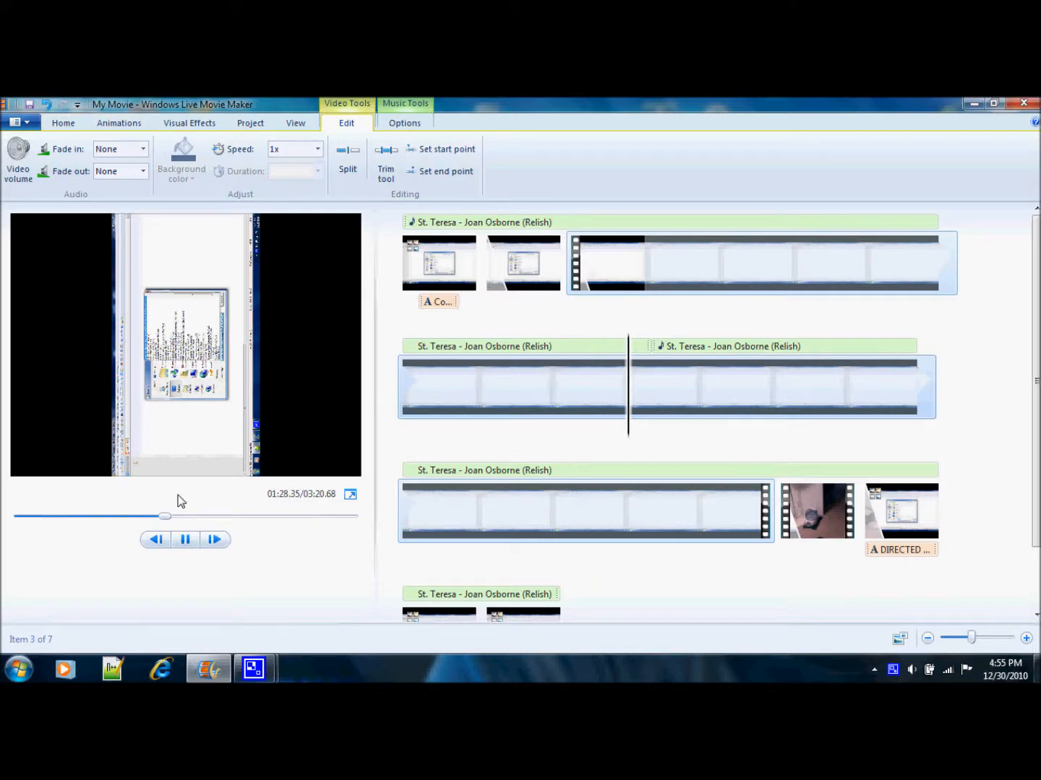
left_click(175, 539)
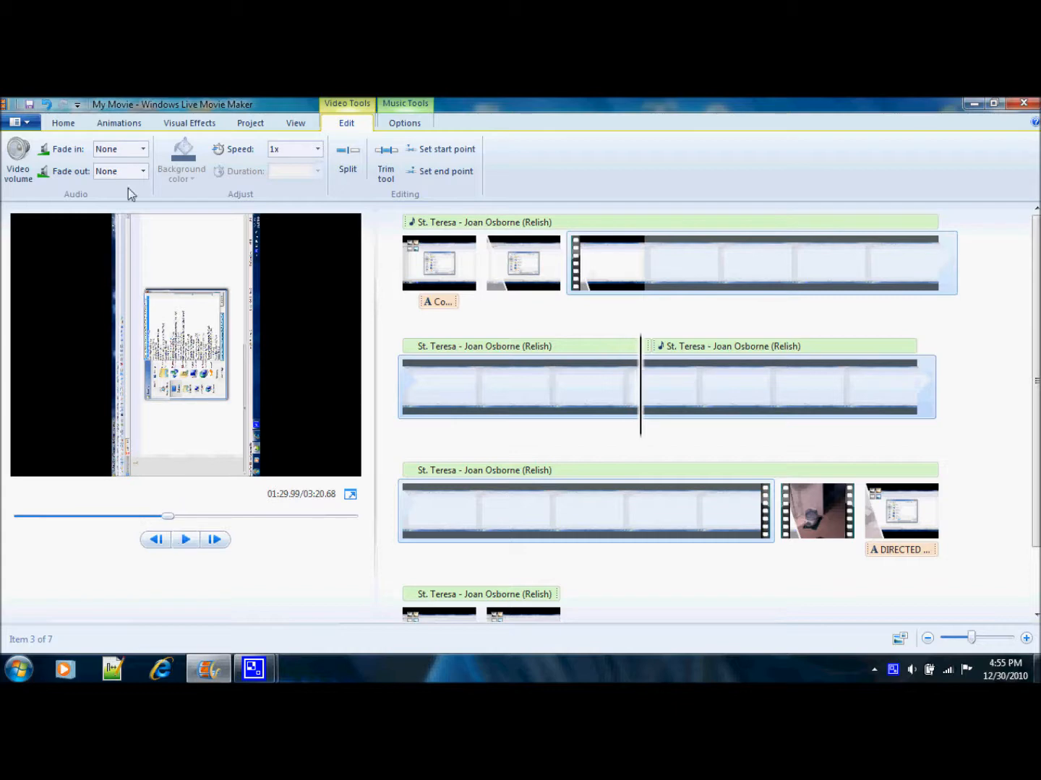
- Rotate the Starting a Webpage.avi video right twice
left_click(55, 127)
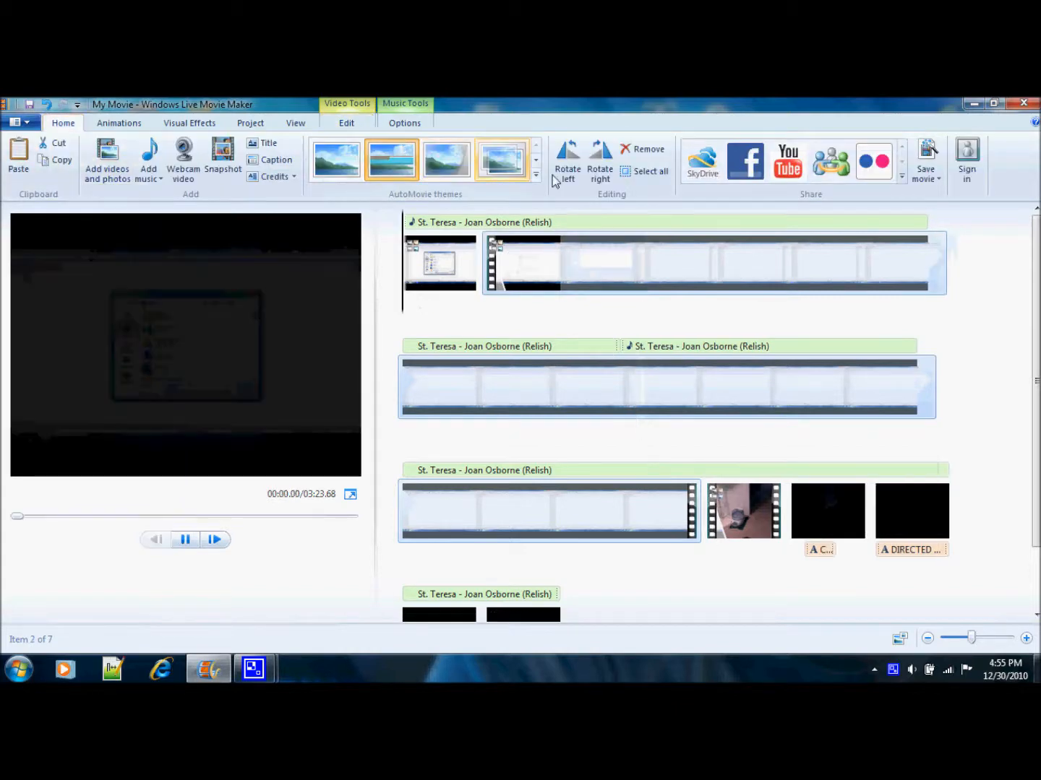
left_click(608, 171)
left_click(609, 171)
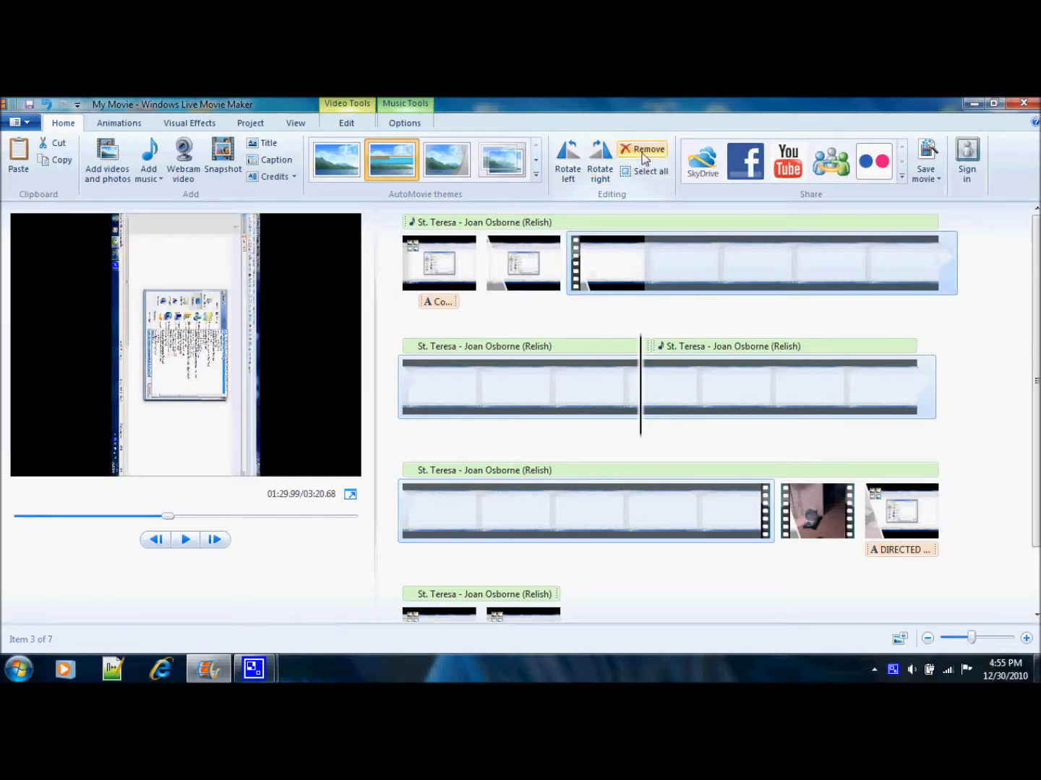
- Remove the clip just before the Starting a Webpage.avi video, along with the title clip at the movie's start
left_click(544, 263)
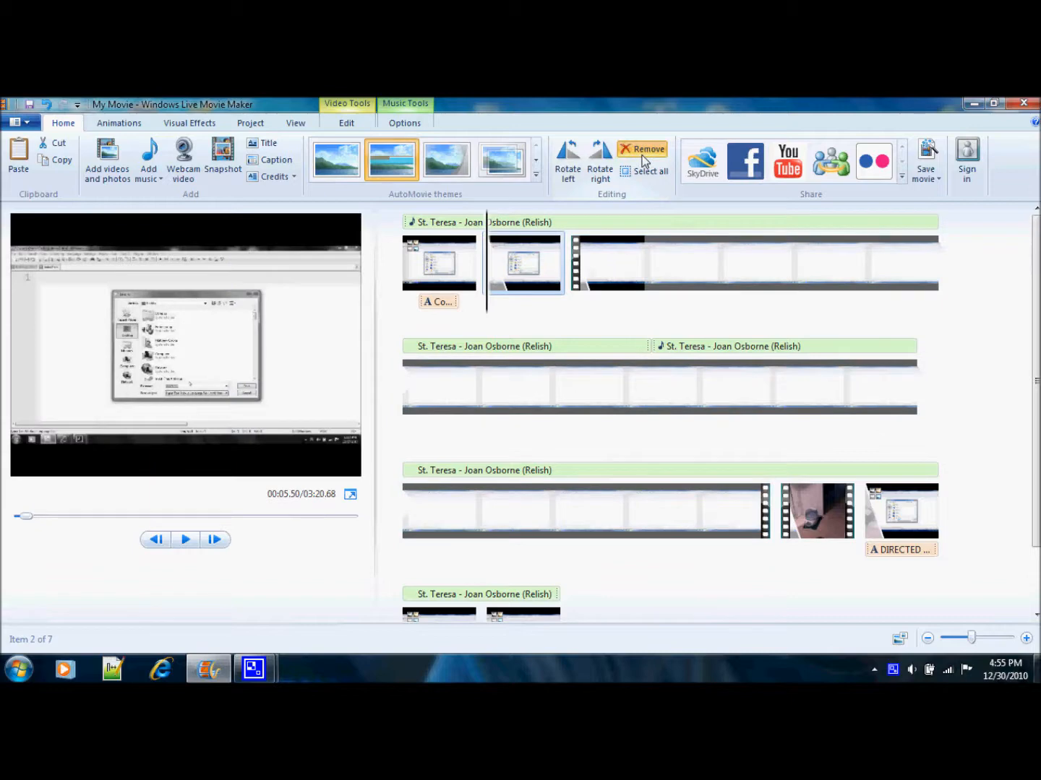
left_click(643, 150)
right_click(455, 266)
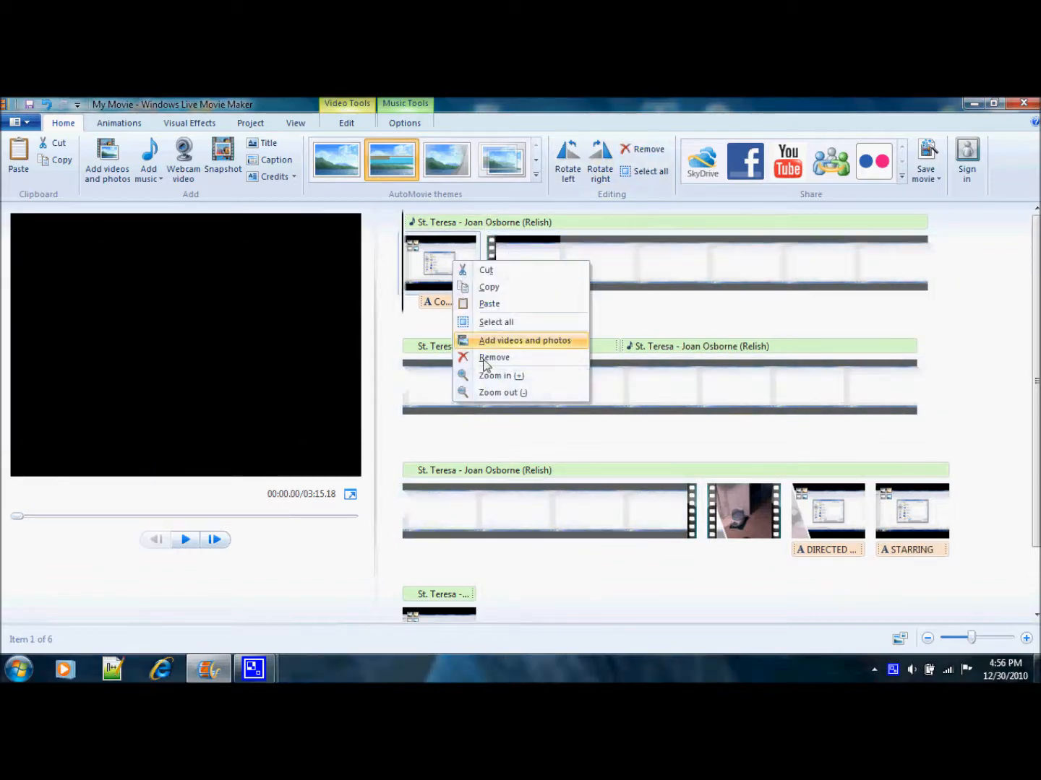
left_click(488, 359)
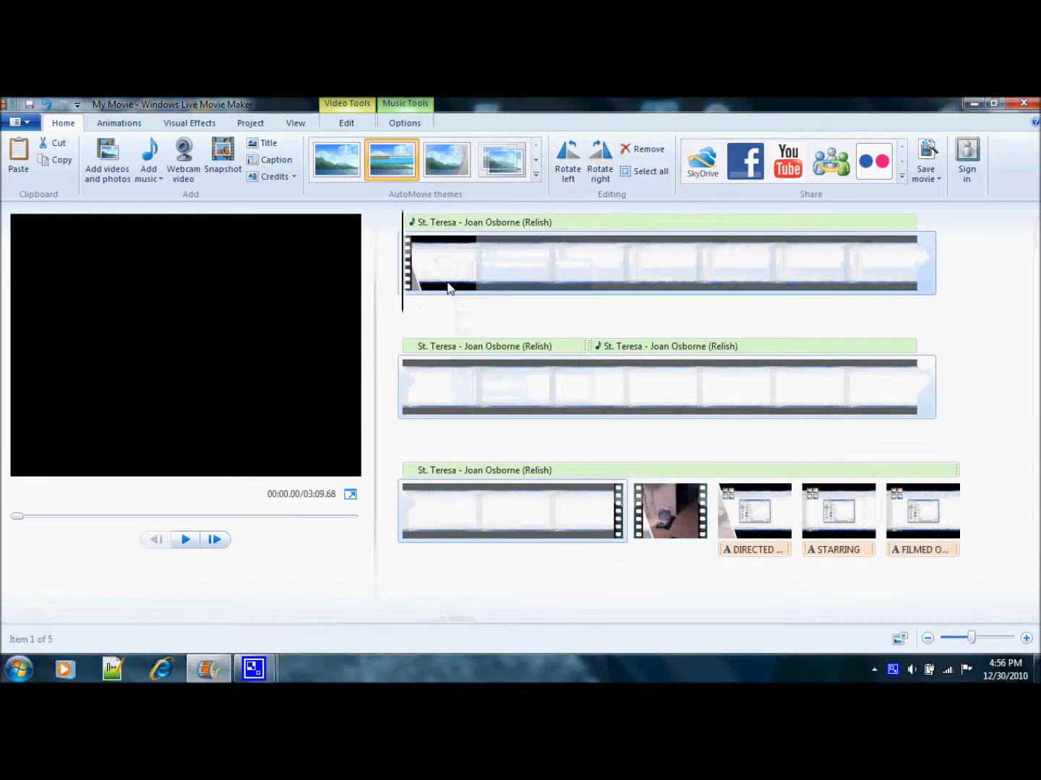
- Zoom the timeline in one level and back out, and look over the commands offered for the first video
right_click(544, 318)
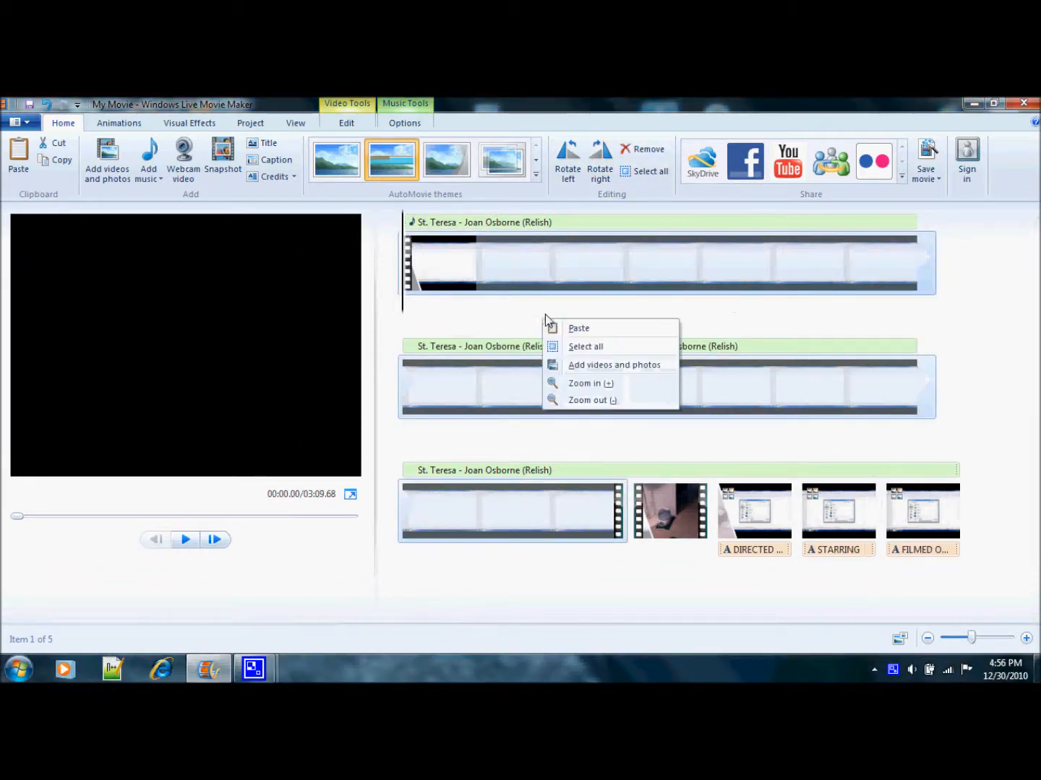
right_click(413, 260)
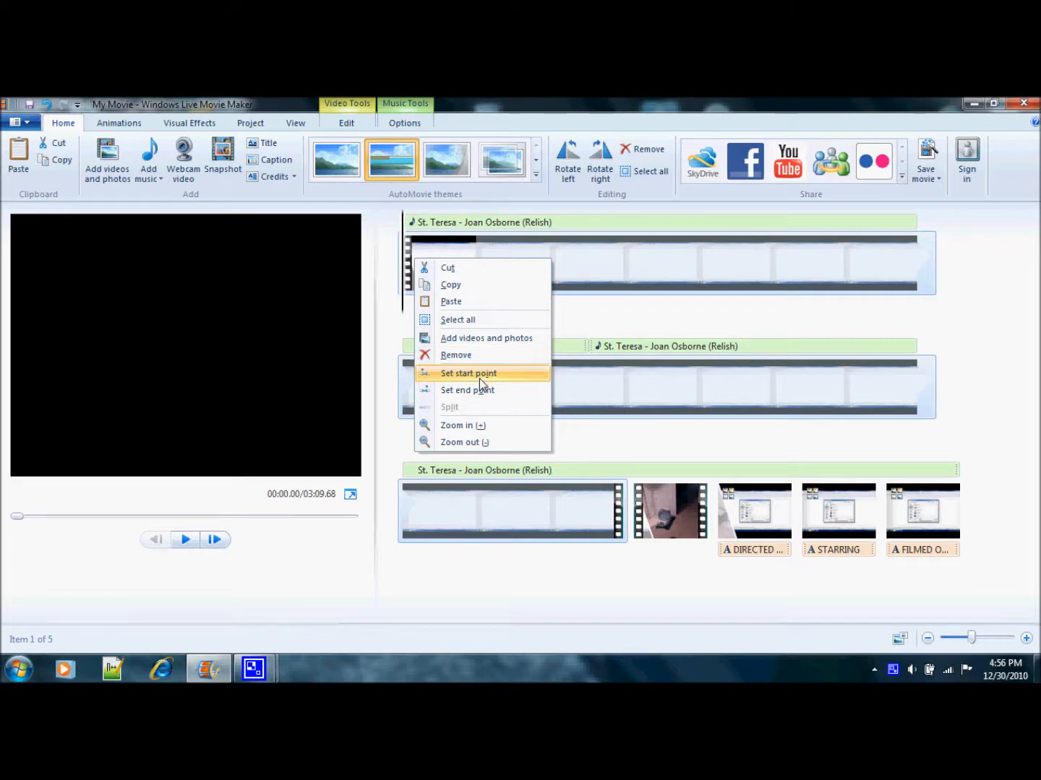
left_click(467, 426)
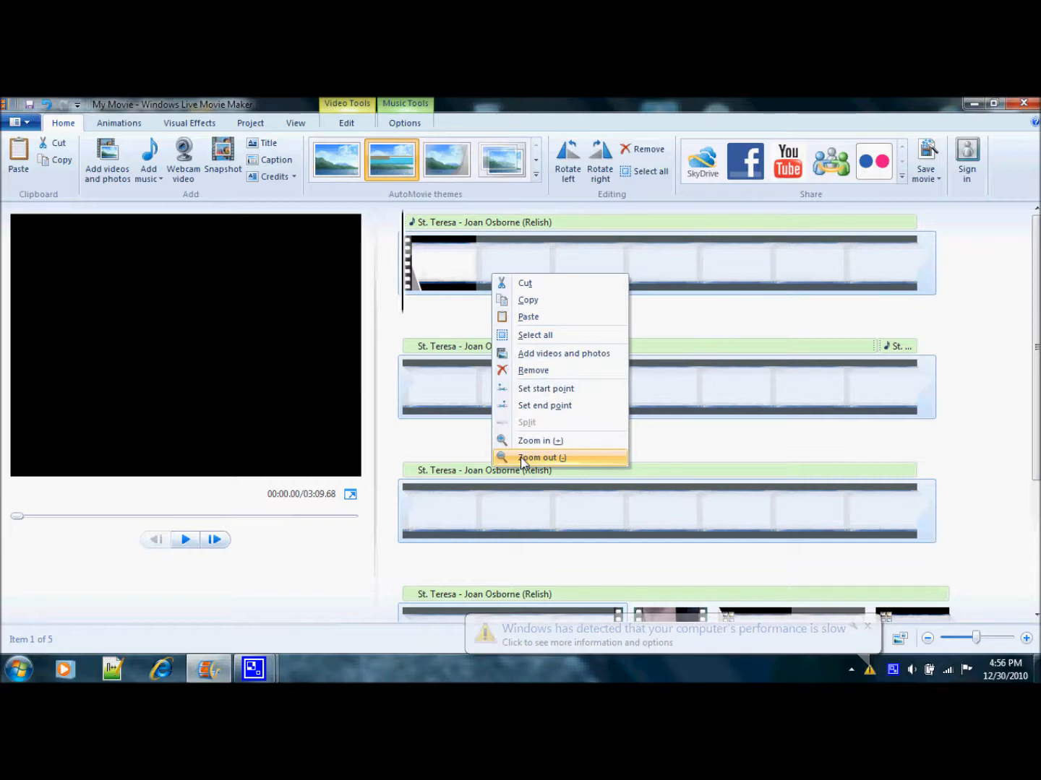
left_click(528, 458)
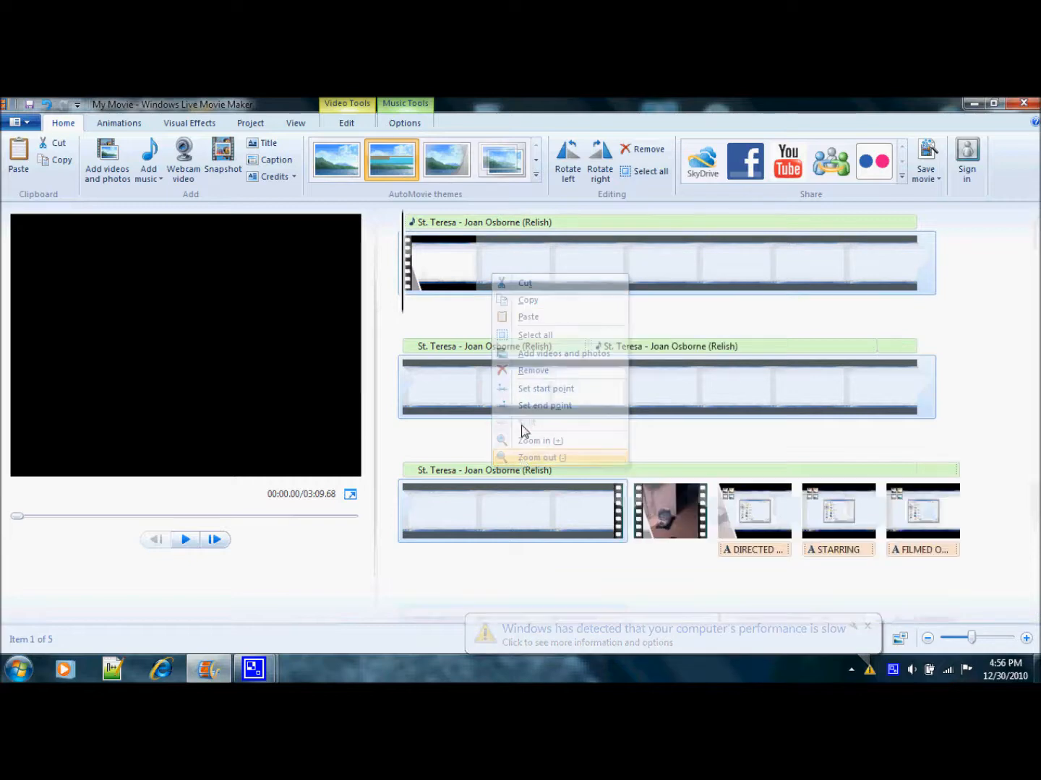
right_click(471, 276)
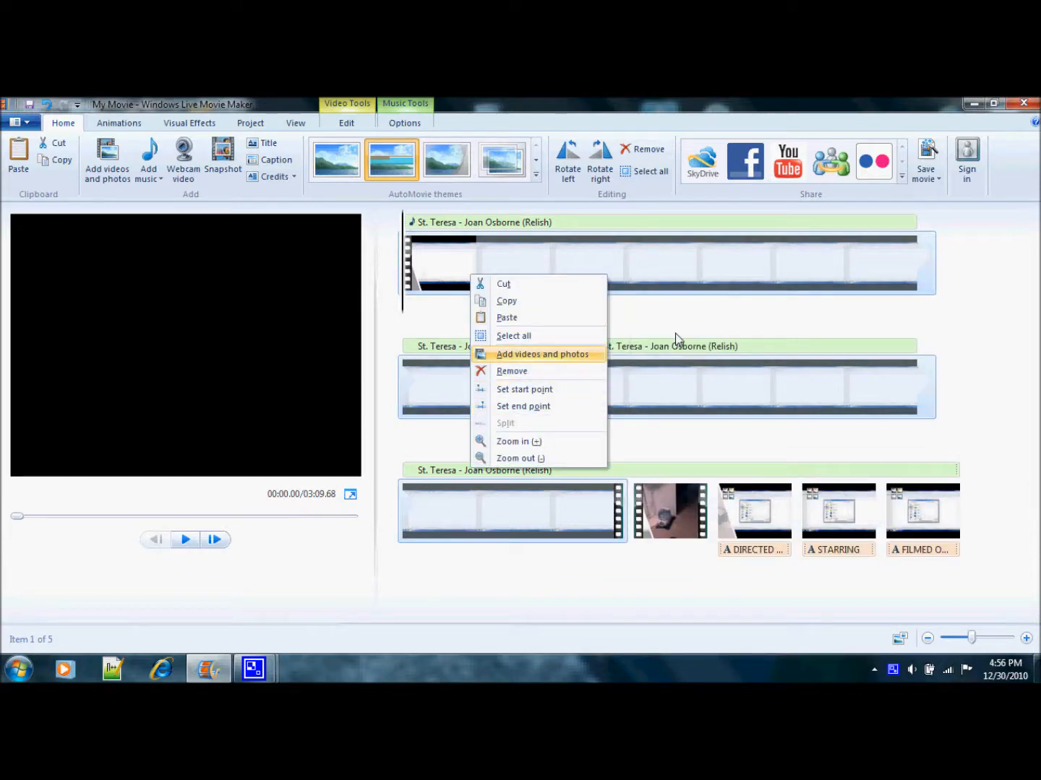
left_click(1019, 256)
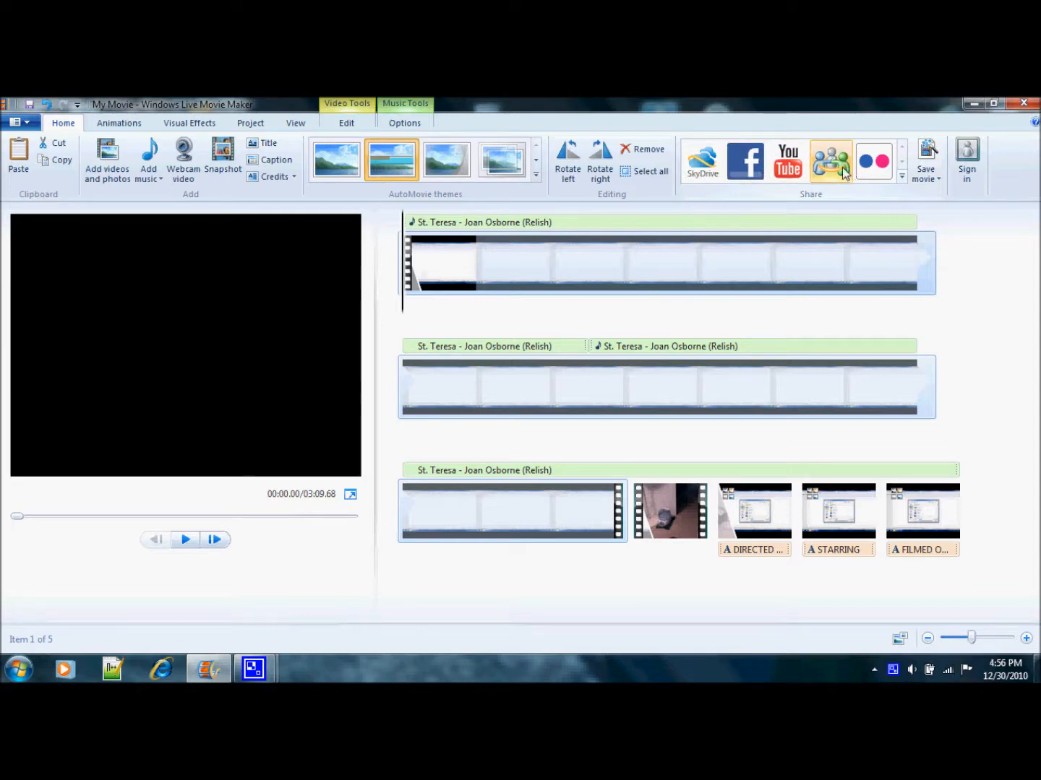
- Review the available movie-saving settings, including the details of the high-definition display option
left_click(938, 181)
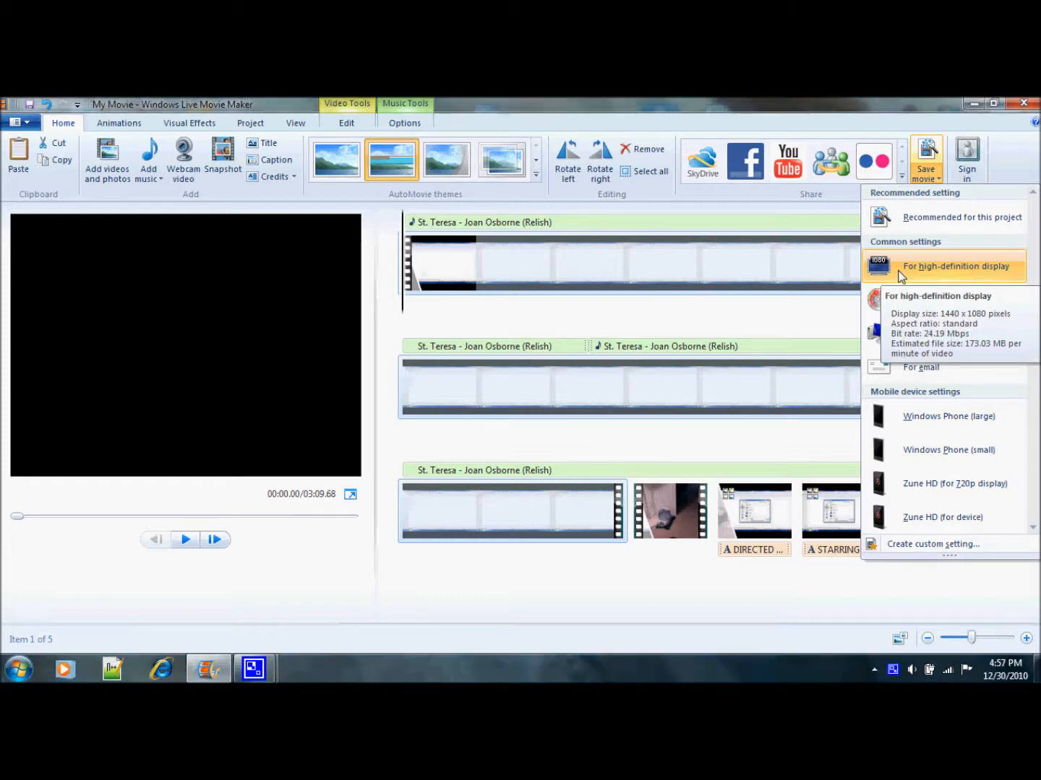
left_click(307, 572)
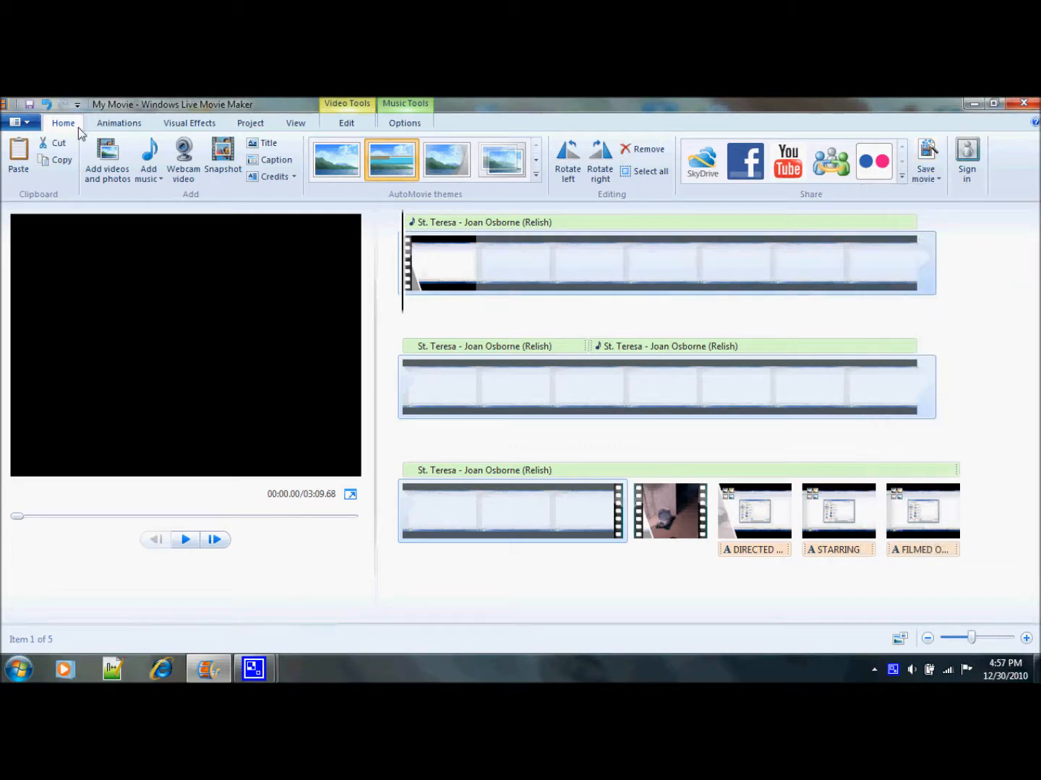
- Apply the first transition style after the no-transition option to the opening video
left_click(117, 124)
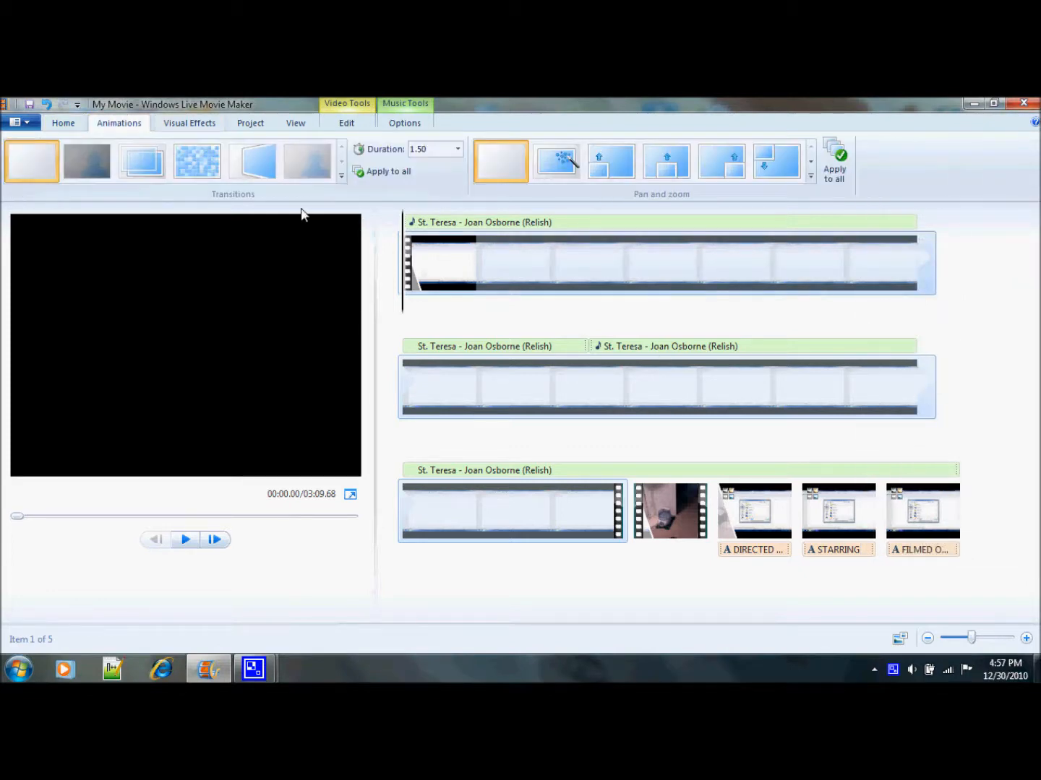
left_click(103, 172)
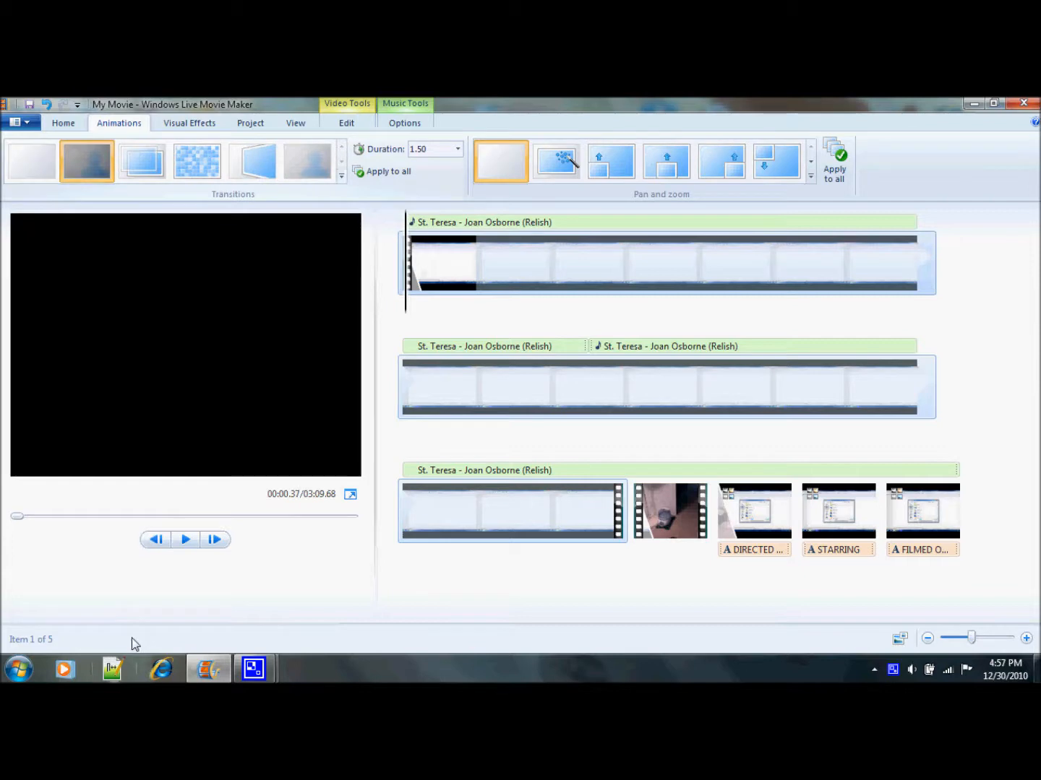
- Check the opening video's orientation at about 00:09.58 and rotate it left once
left_click(476, 260)
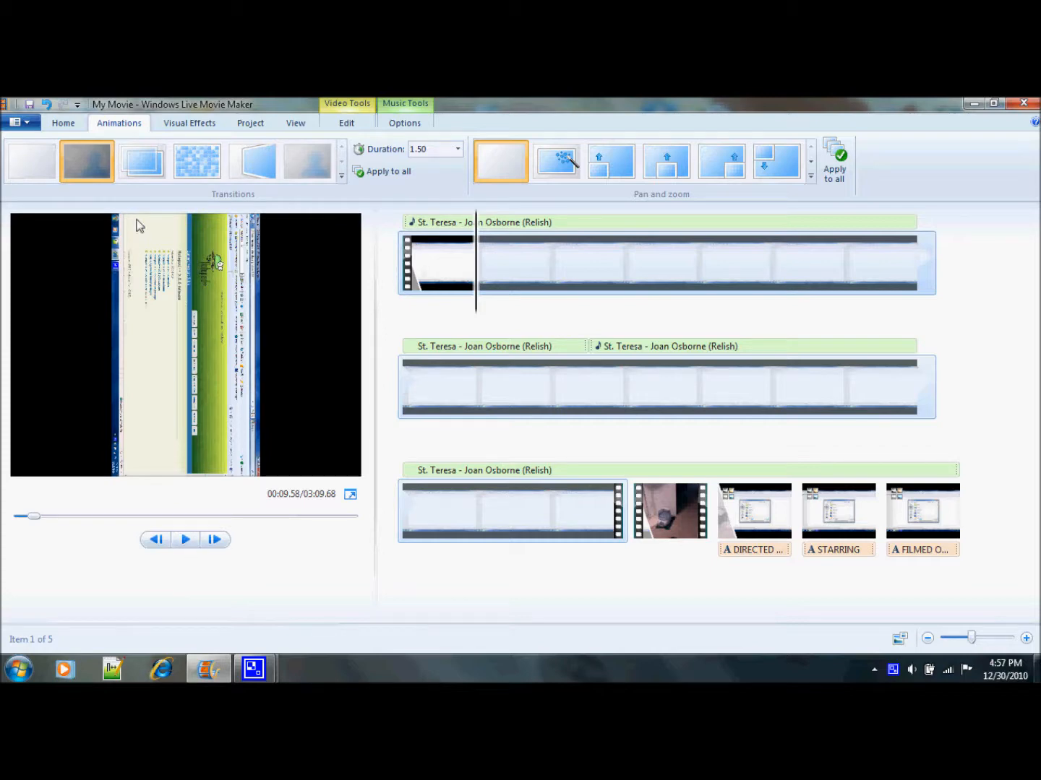
left_click(58, 124)
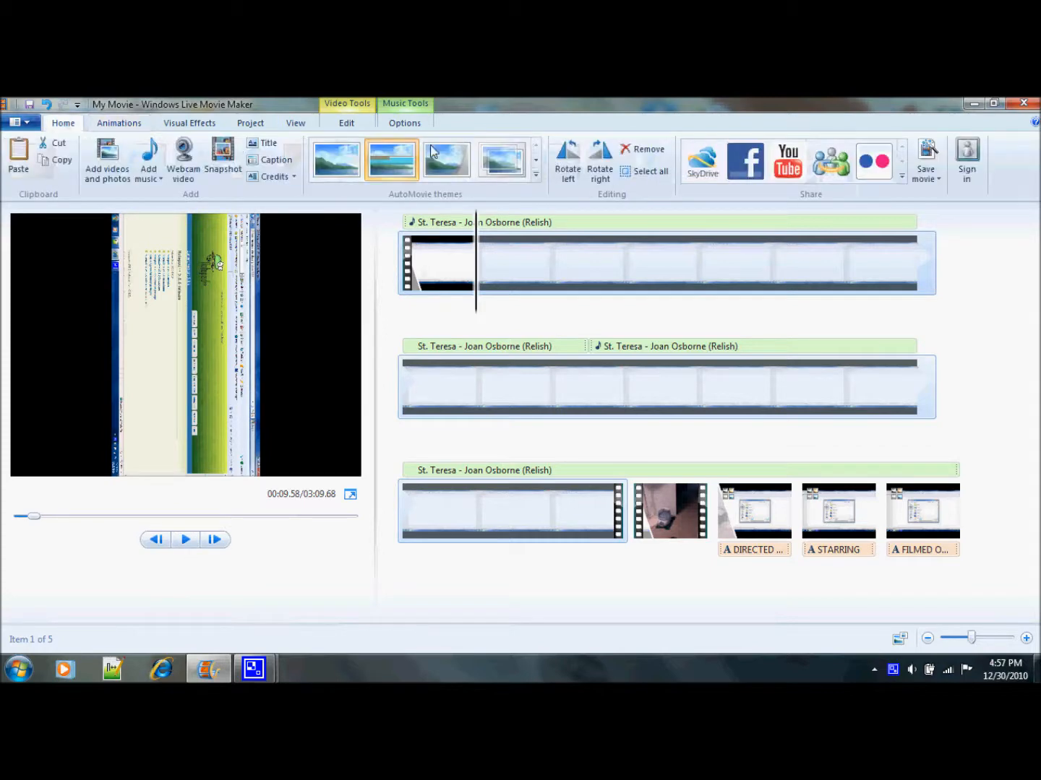
left_click(568, 154)
- Set the opening video's transition duration to 2.00
left_click(120, 124)
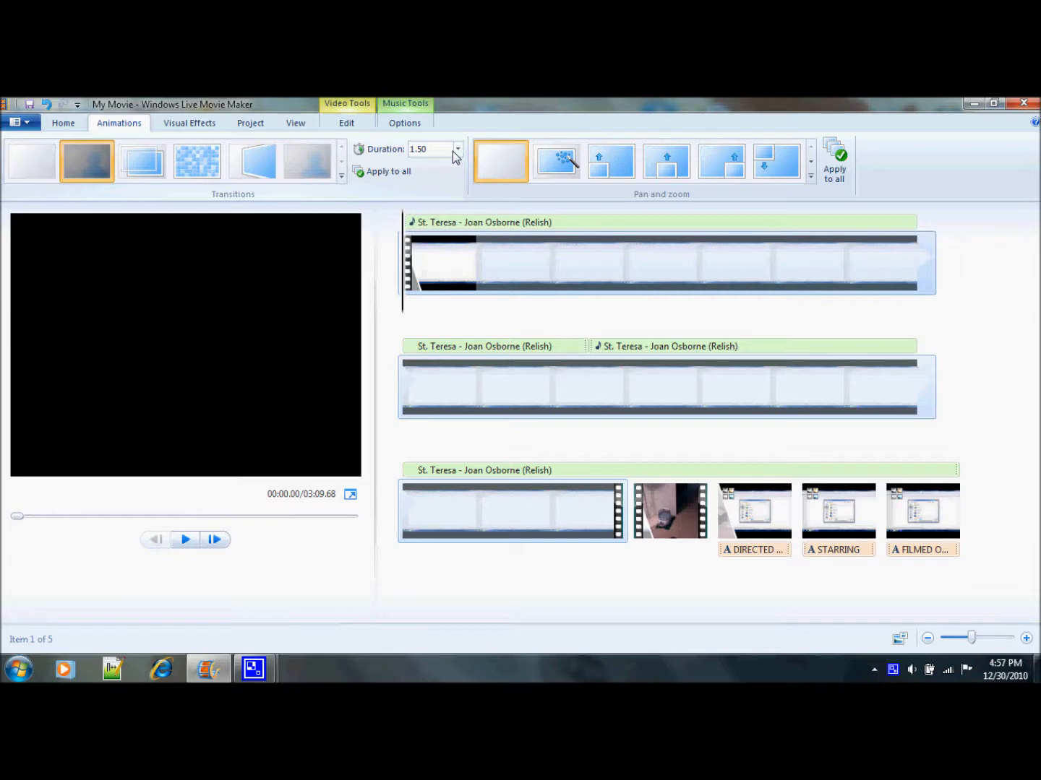
left_click(458, 150)
left_click(436, 217)
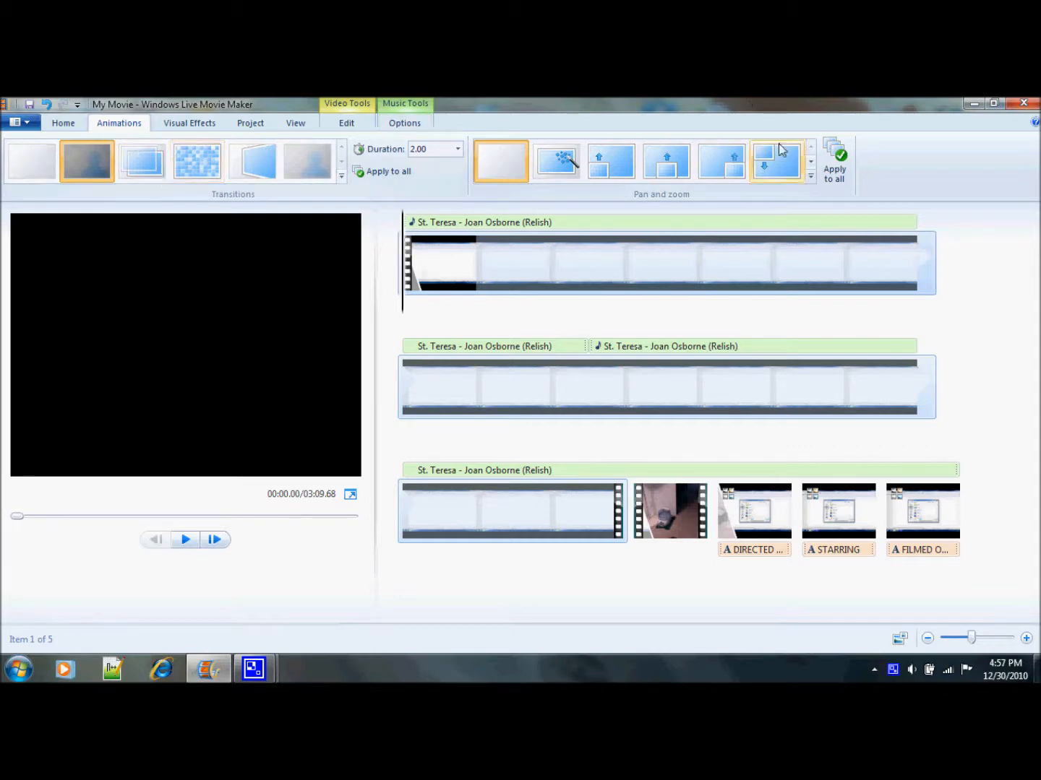
- Apply the bright red-and-yellow visual effect to the opening video and play it from the start
left_click(172, 125)
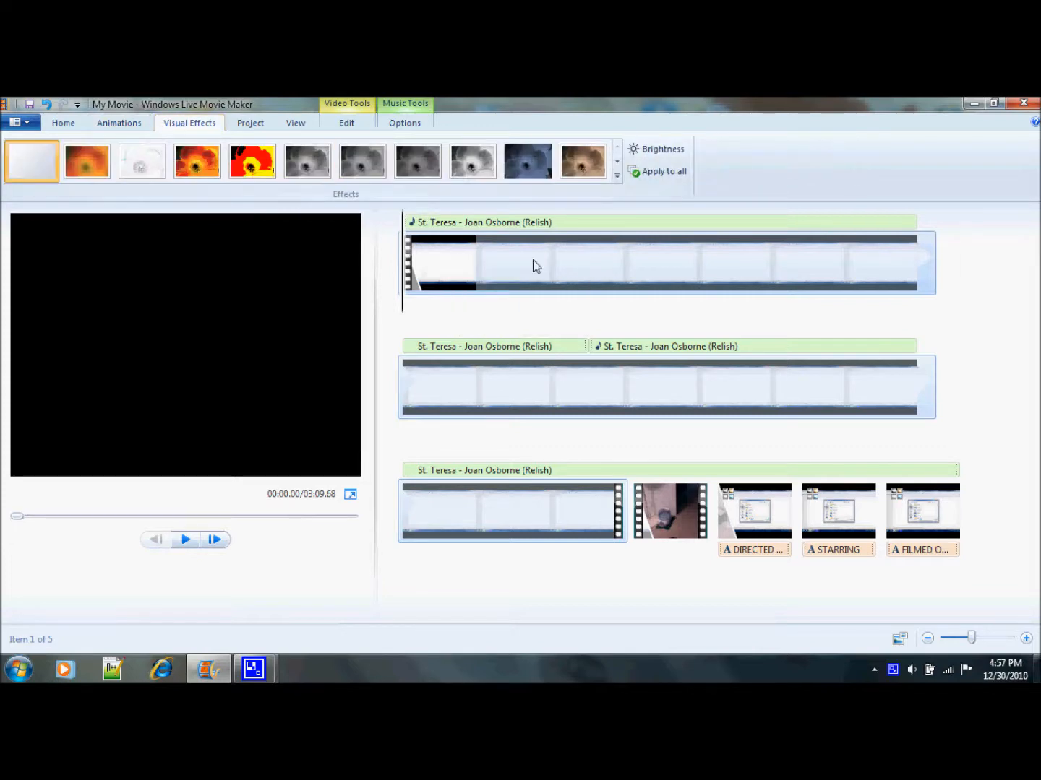
left_click(249, 168)
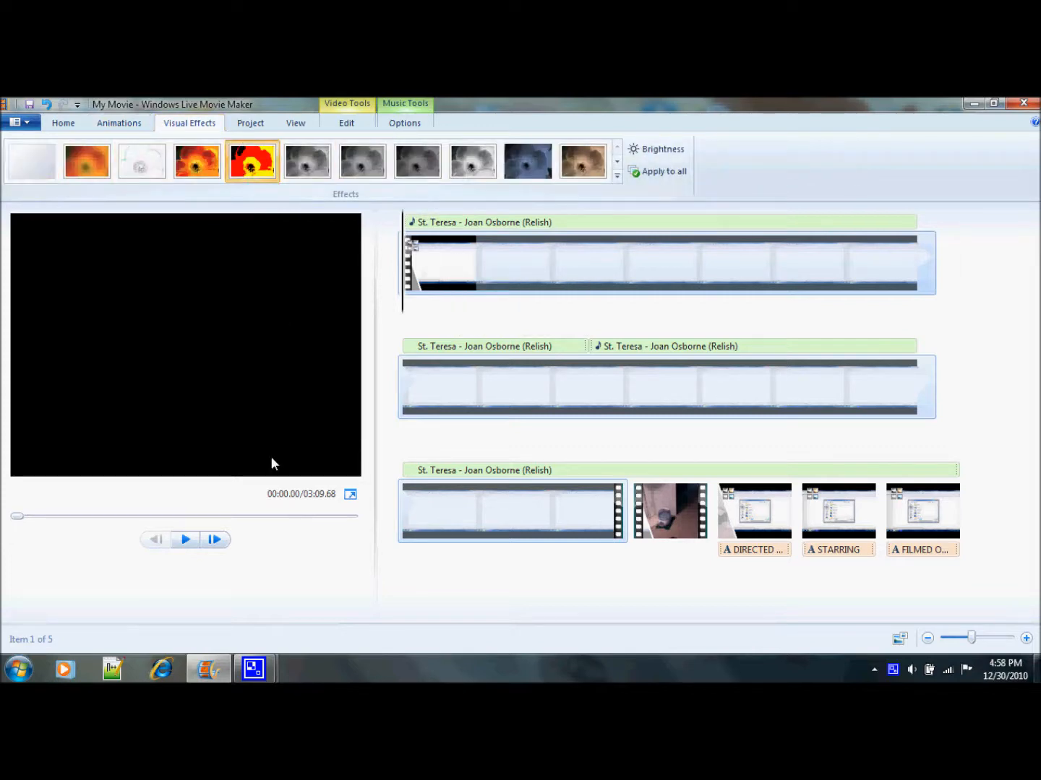
left_click(185, 541)
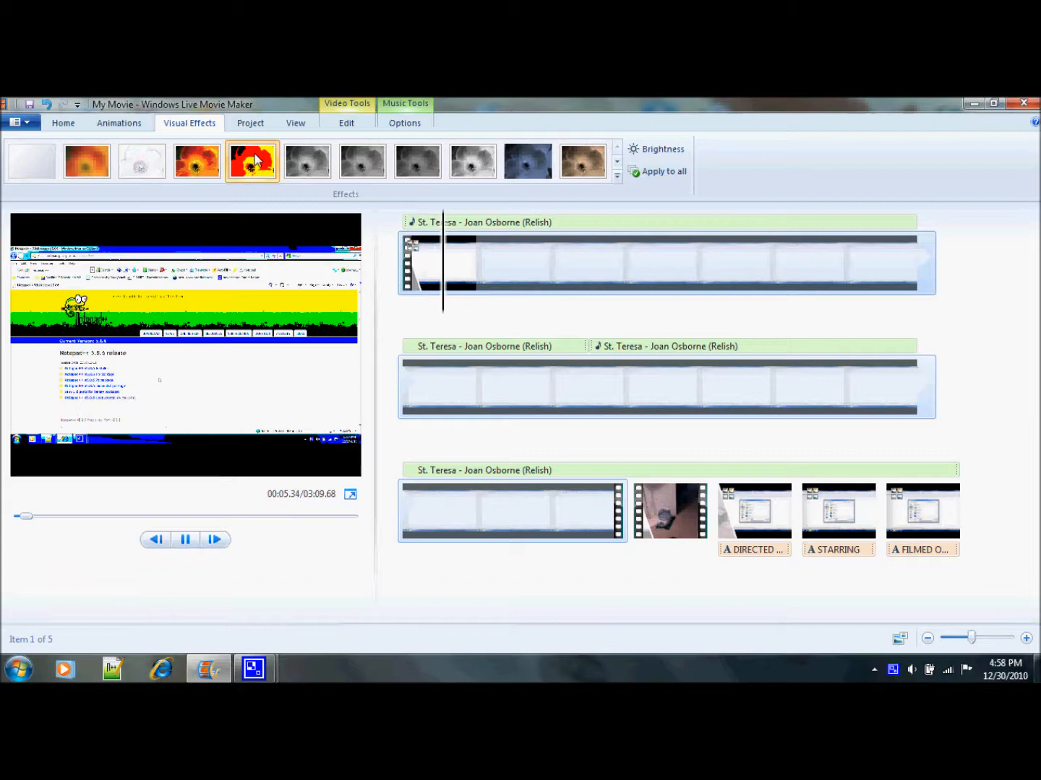
- Remove the visual effect from the opening video and play its first few seconds
left_click(61, 172)
left_click(186, 541)
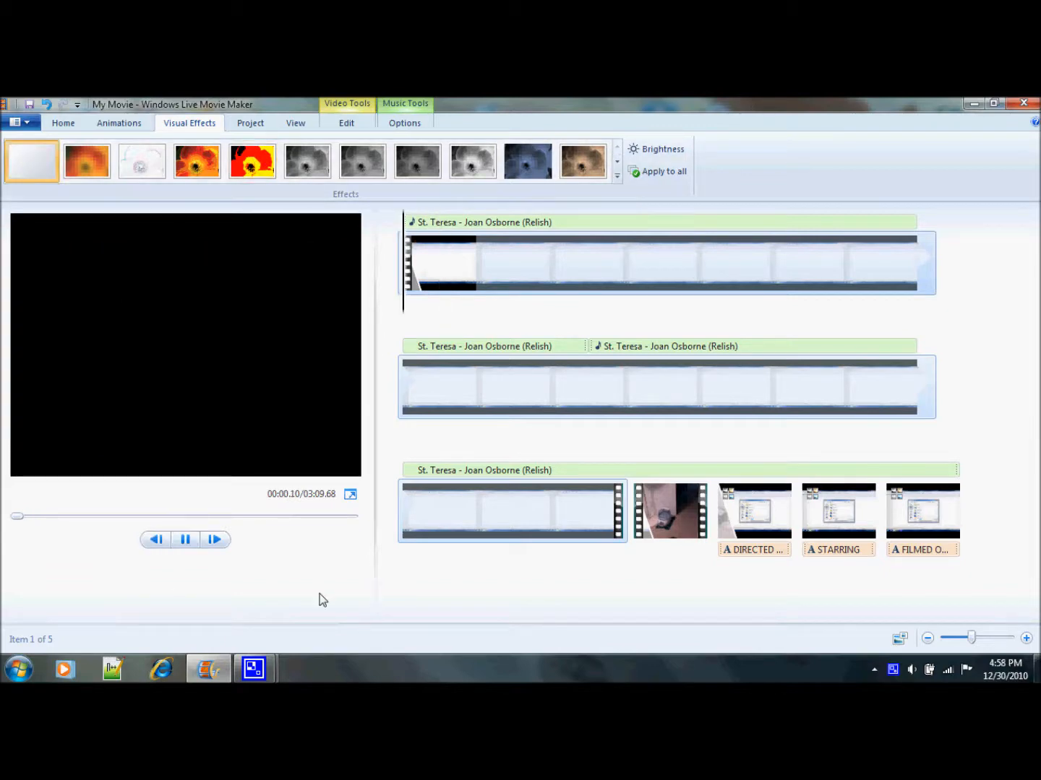
left_click(183, 541)
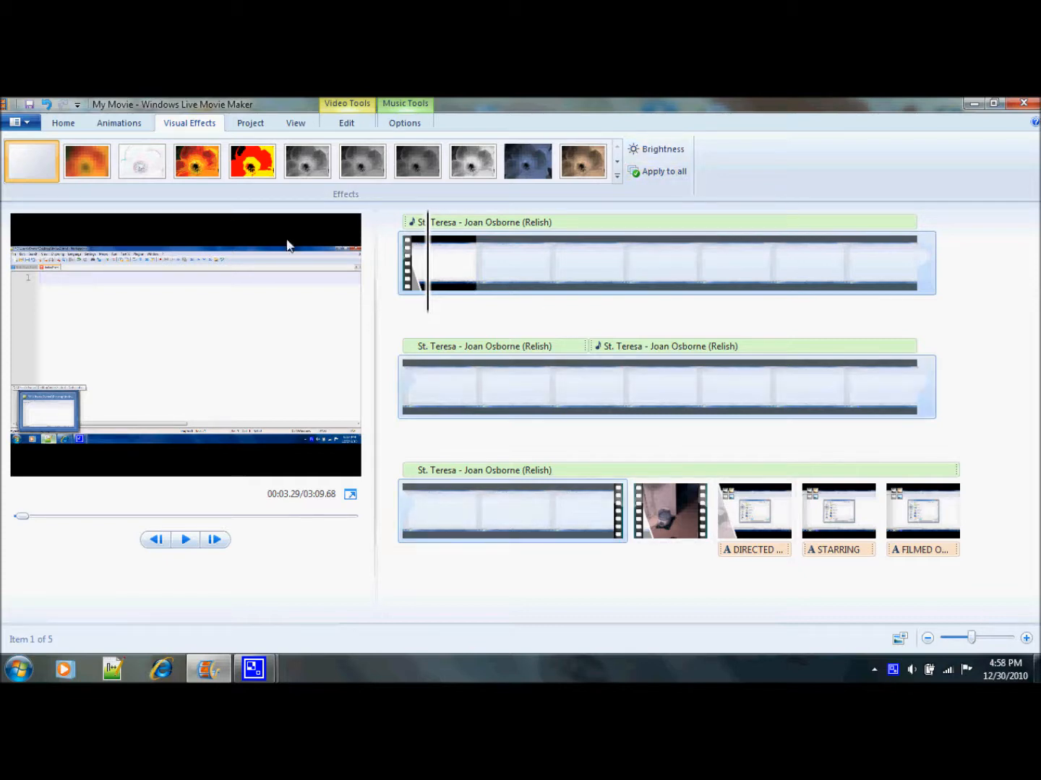
- Change the movie's aspect ratio to Widescreen (16:9) and back to Standard (4:3)
left_click(257, 127)
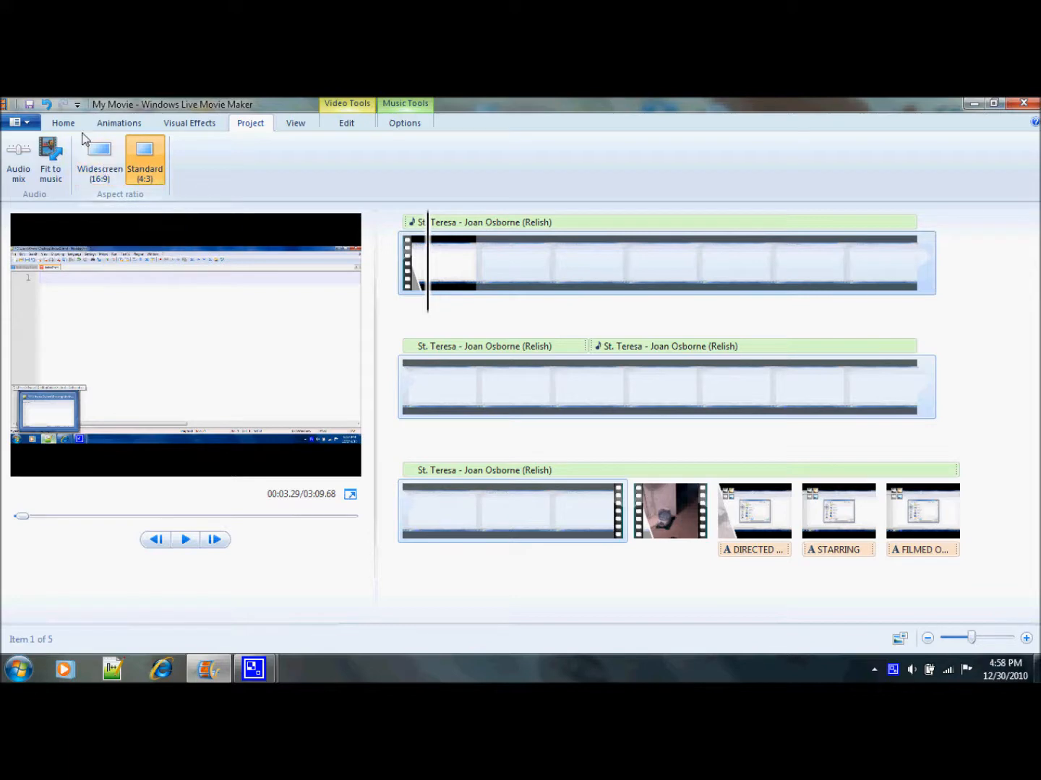
left_click(103, 157)
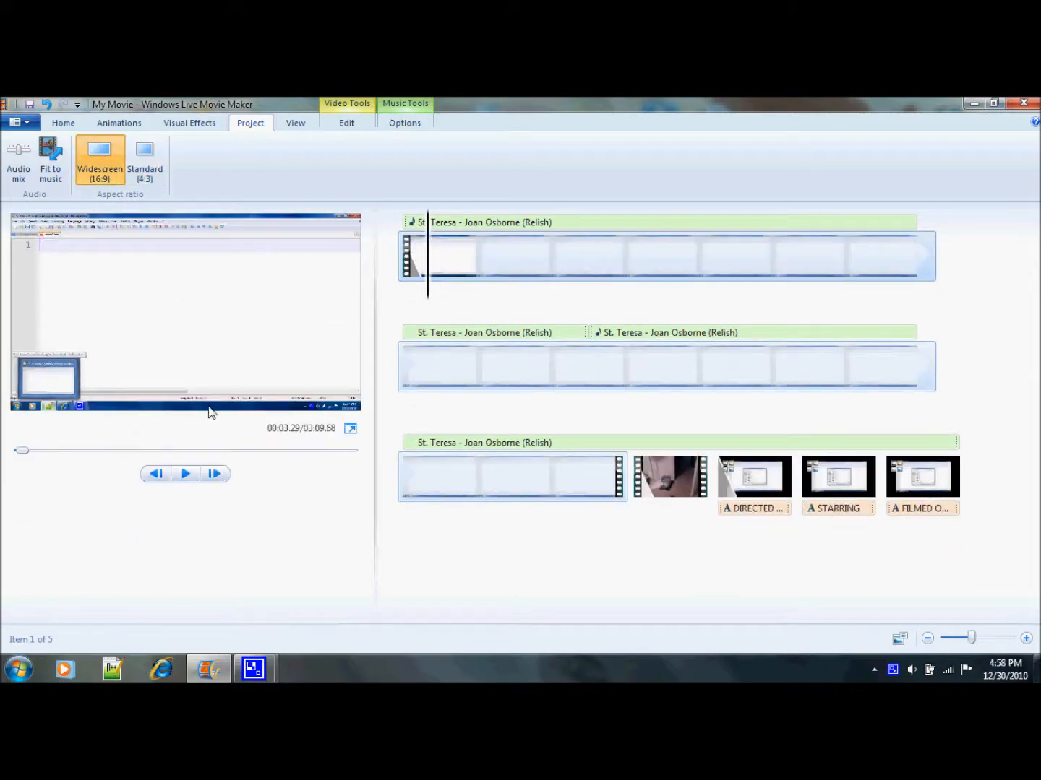
left_click(144, 159)
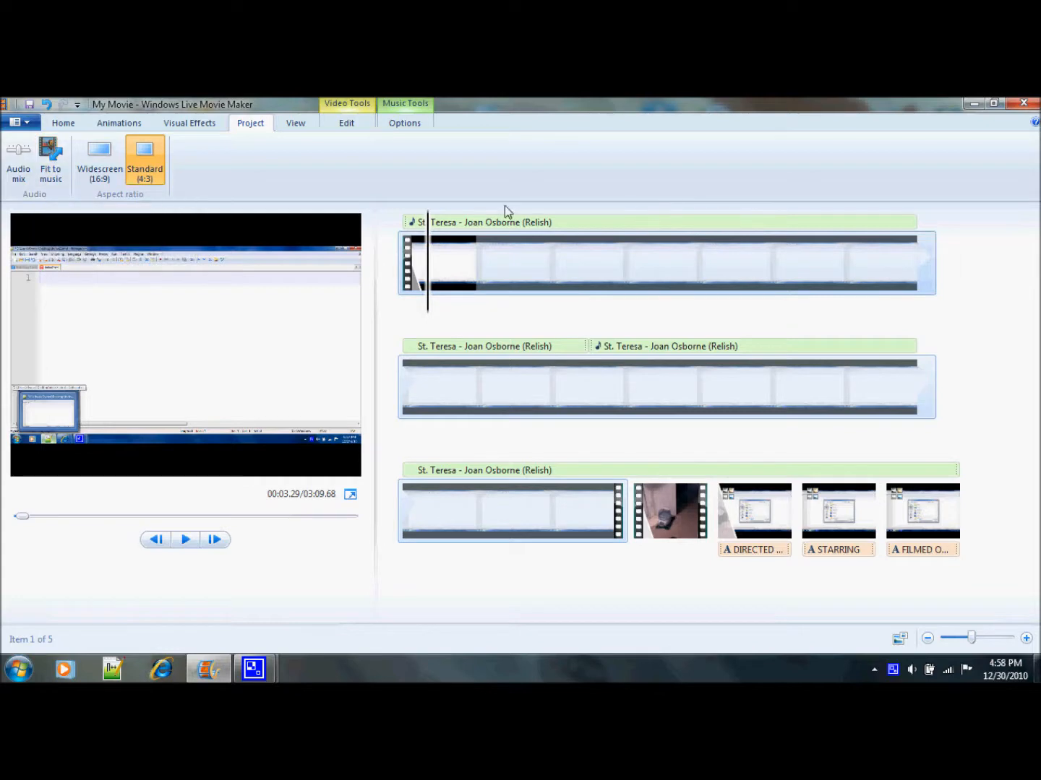
- Shift the project's audio mix slightly toward the music
left_click(23, 185)
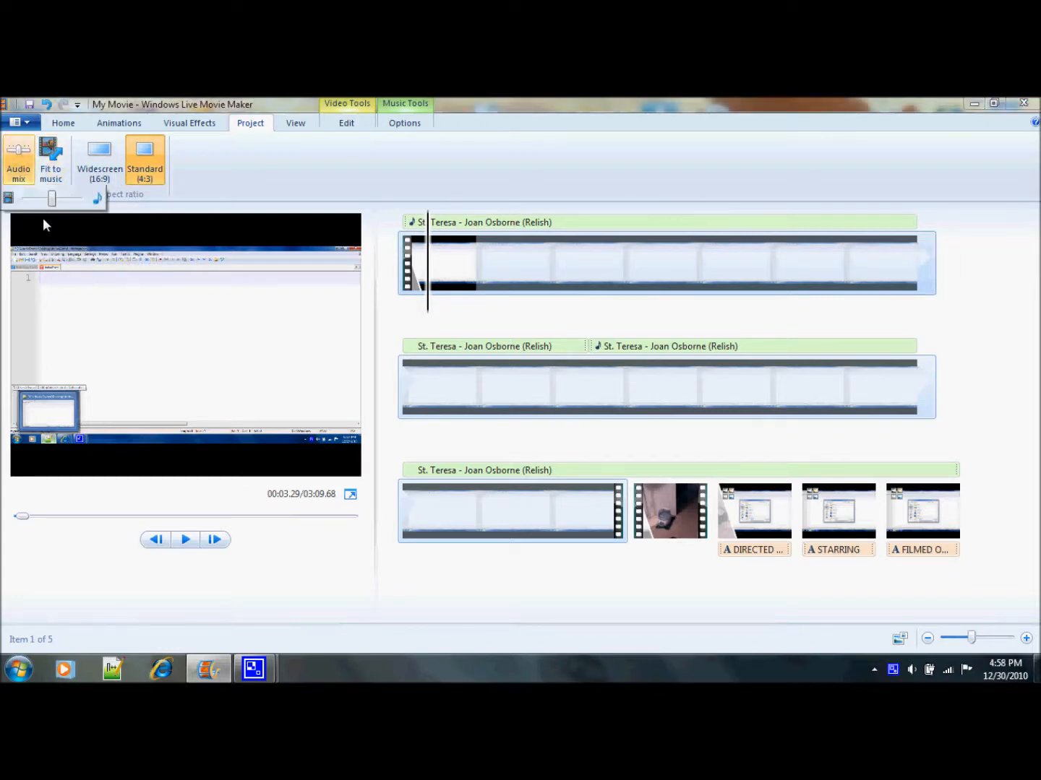
mouse_move(52, 199)
left_mouse_down()
mouse_move(28, 199)
mouse_move(107, 214)
mouse_move(42, 202)
mouse_move(17, 209)
mouse_move(63, 208)
left_mouse_up()
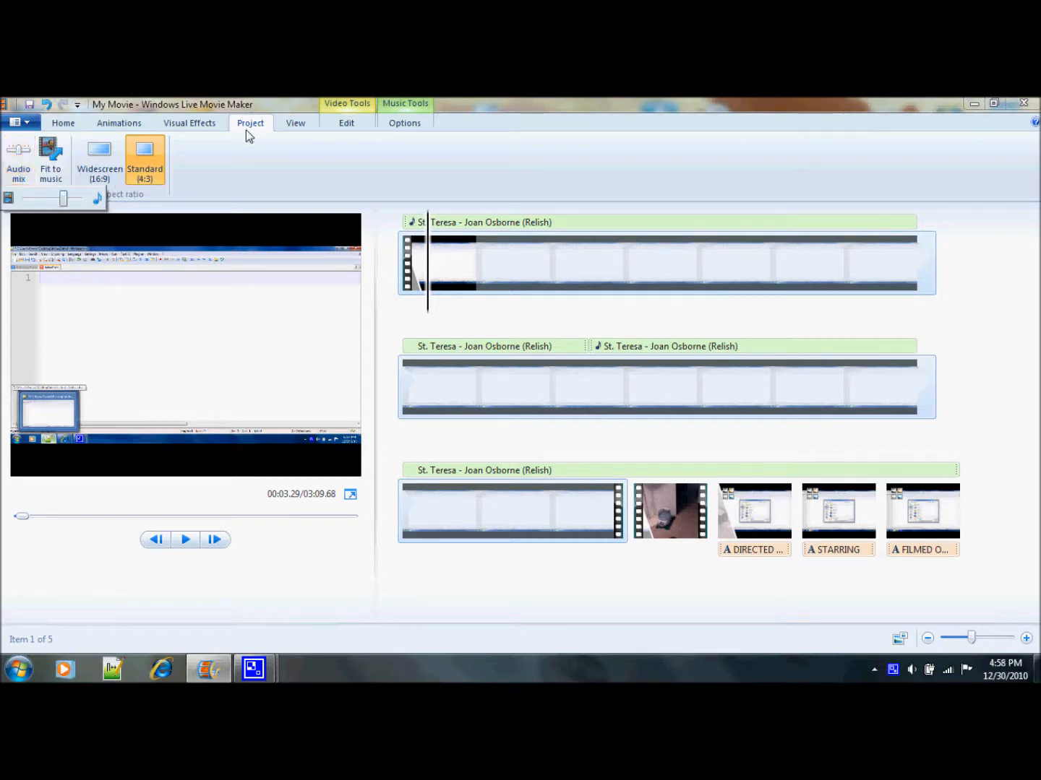
- Switch the timeline thumbnails to extra large icons and back to small icons
left_click(296, 123)
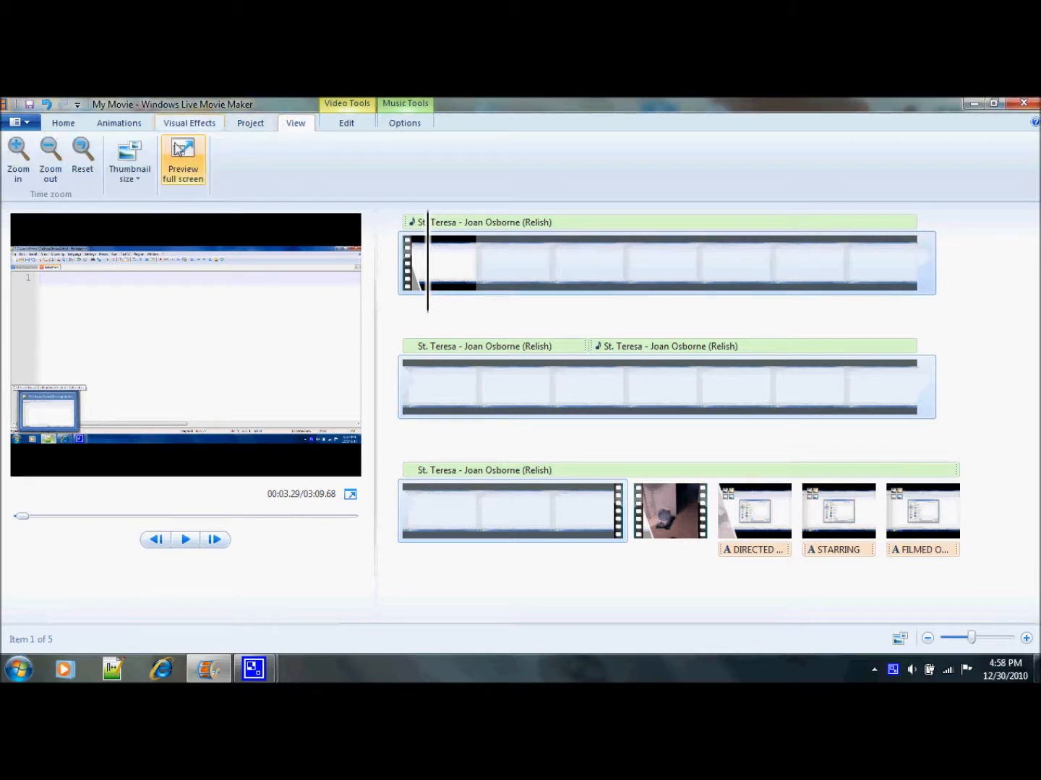
left_click(131, 171)
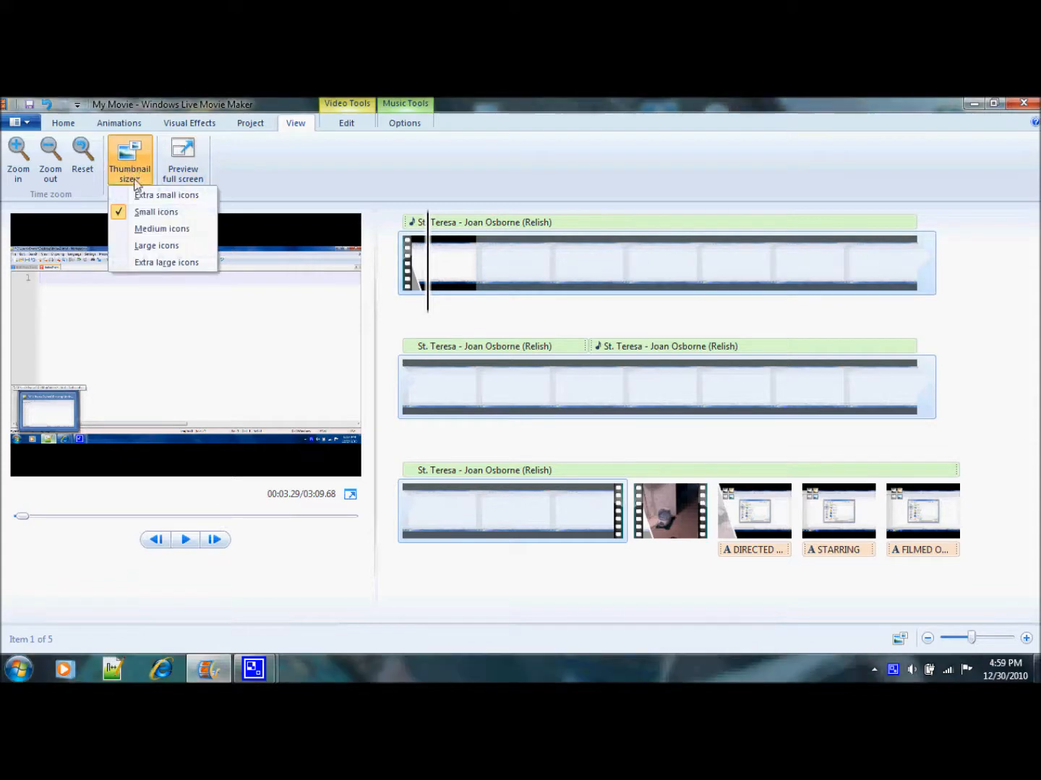
left_click(166, 263)
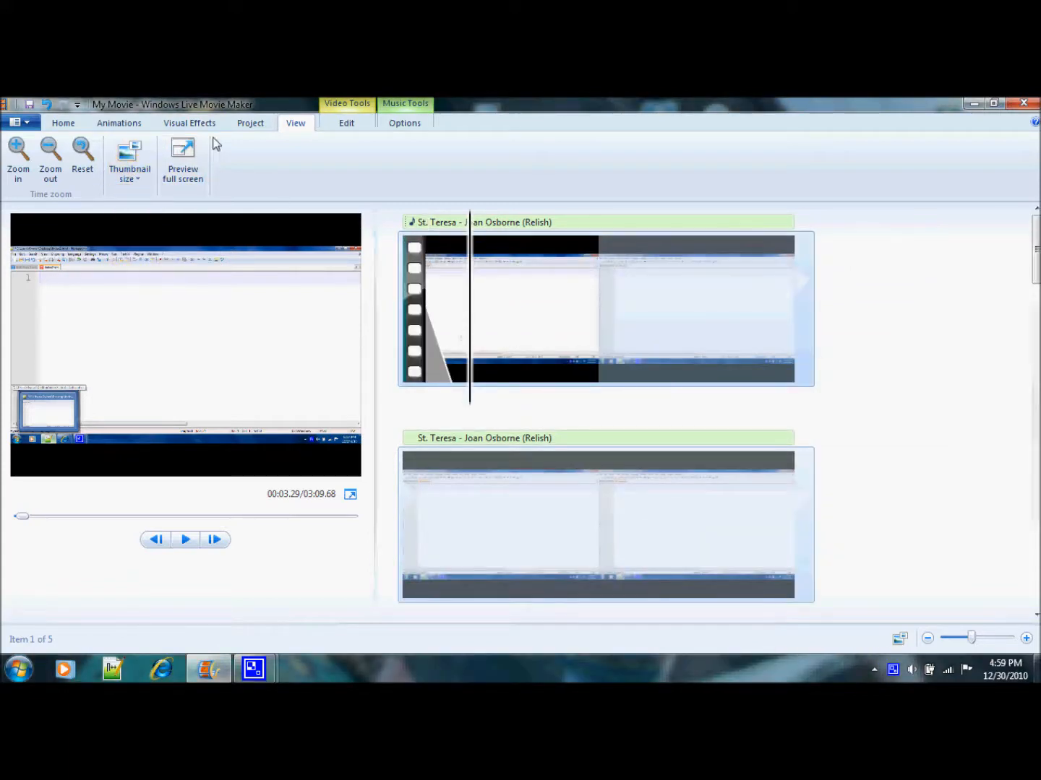
left_click(126, 177)
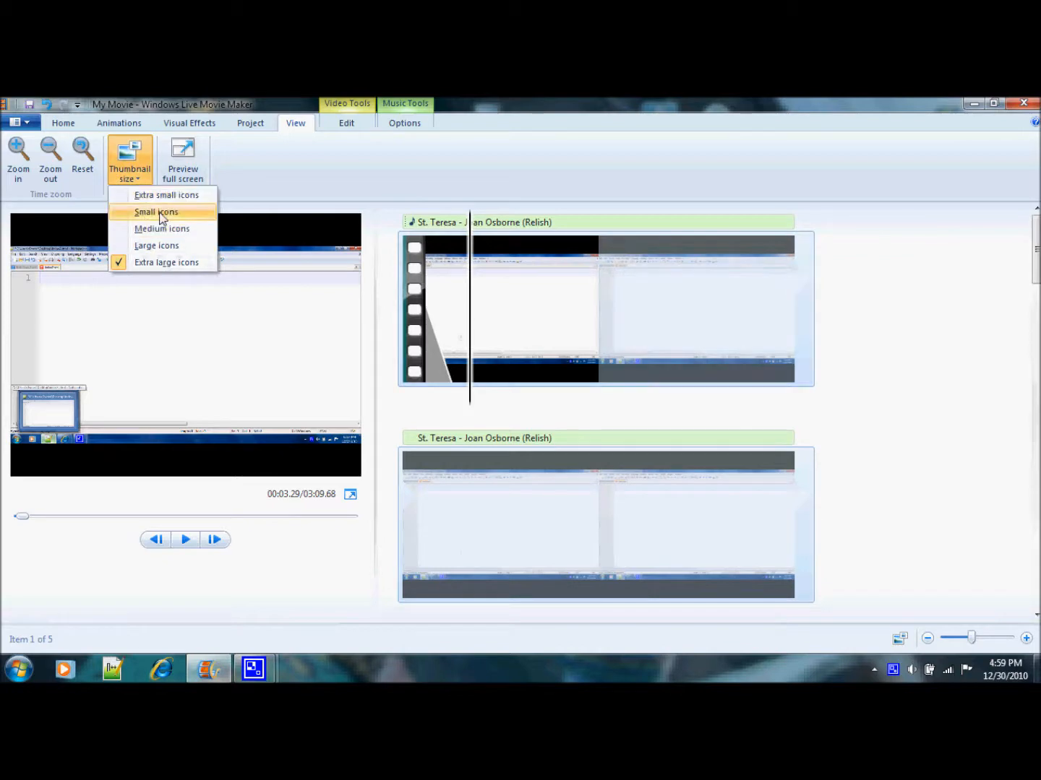
left_click(159, 214)
- Zoom the timeline in several levels, zoom out two levels, and reset the time zoom to its default
left_click(15, 163)
left_click(16, 164)
left_click(17, 165)
left_click(16, 164)
left_click(16, 164)
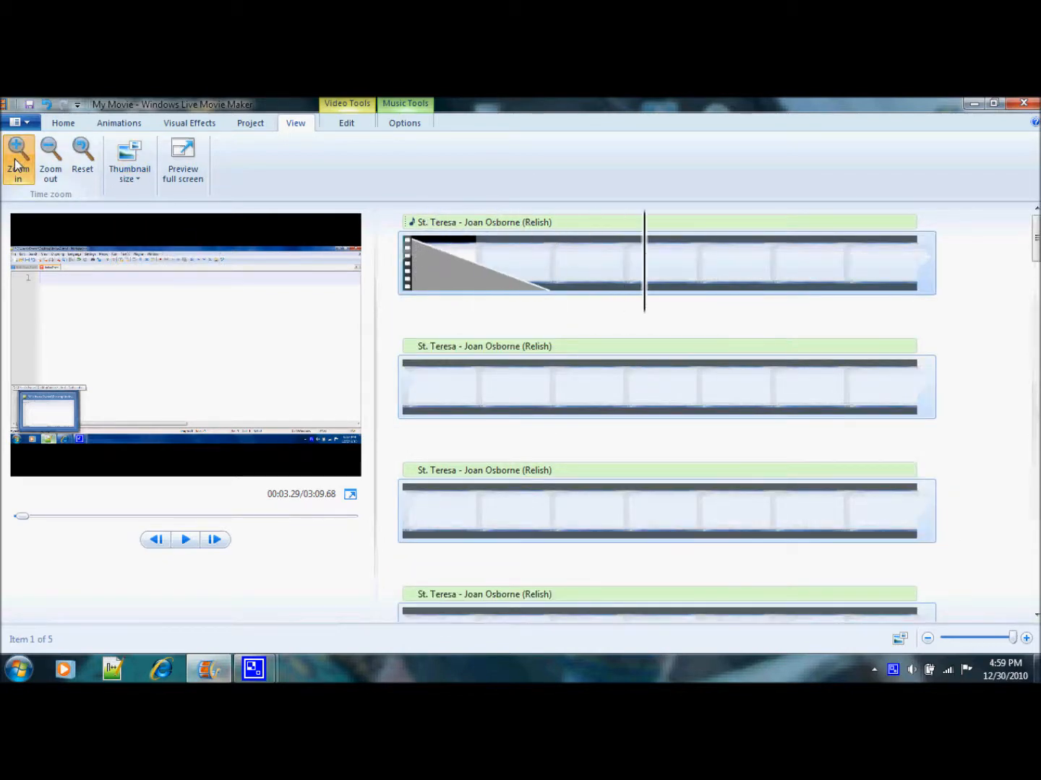
left_click(49, 162)
left_click(50, 162)
left_click(81, 162)
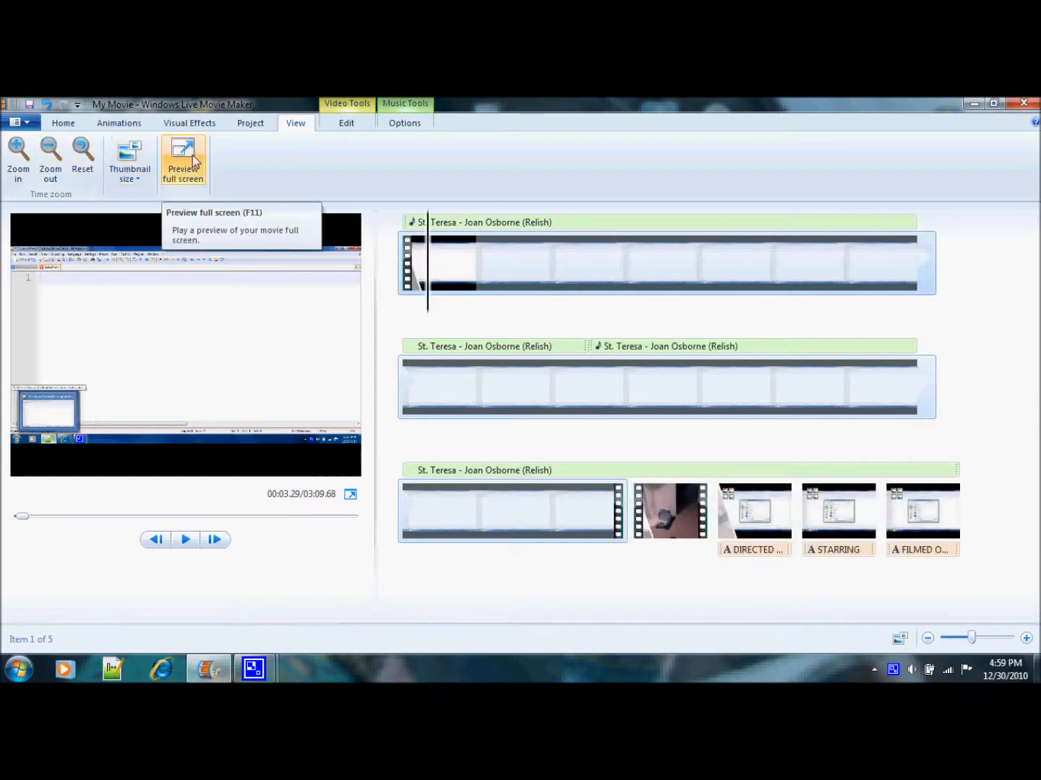
- Preview the movie in full screen for a few seconds and return to the editor
left_click(192, 159)
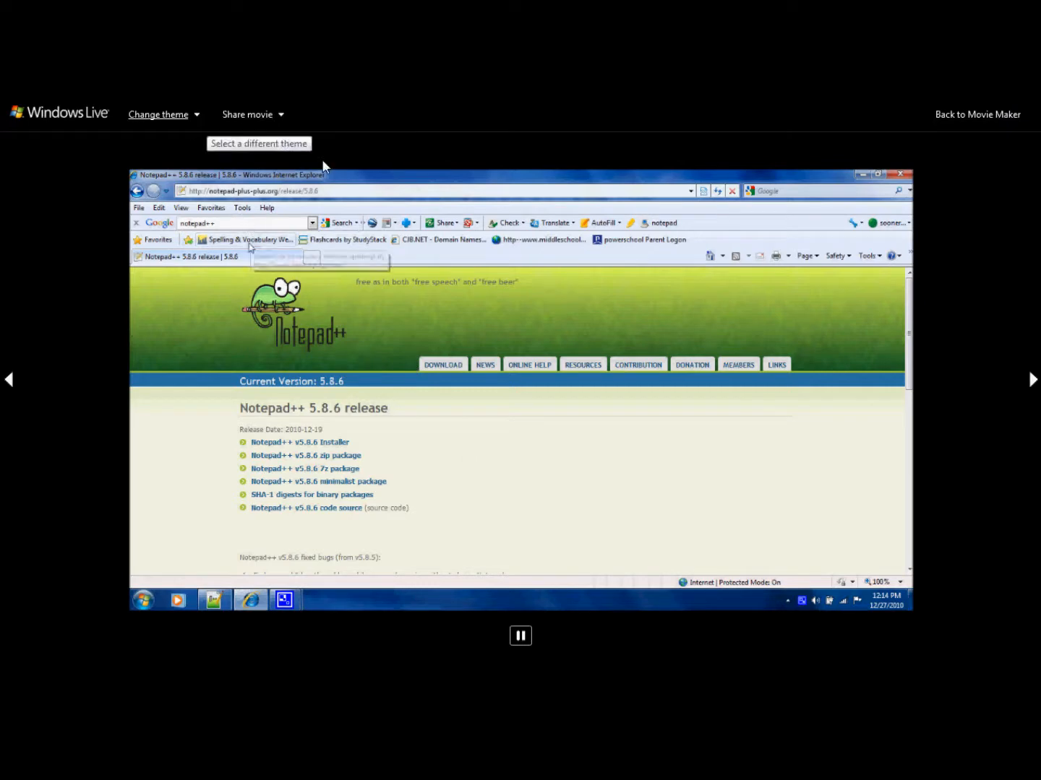
left_click(998, 113)
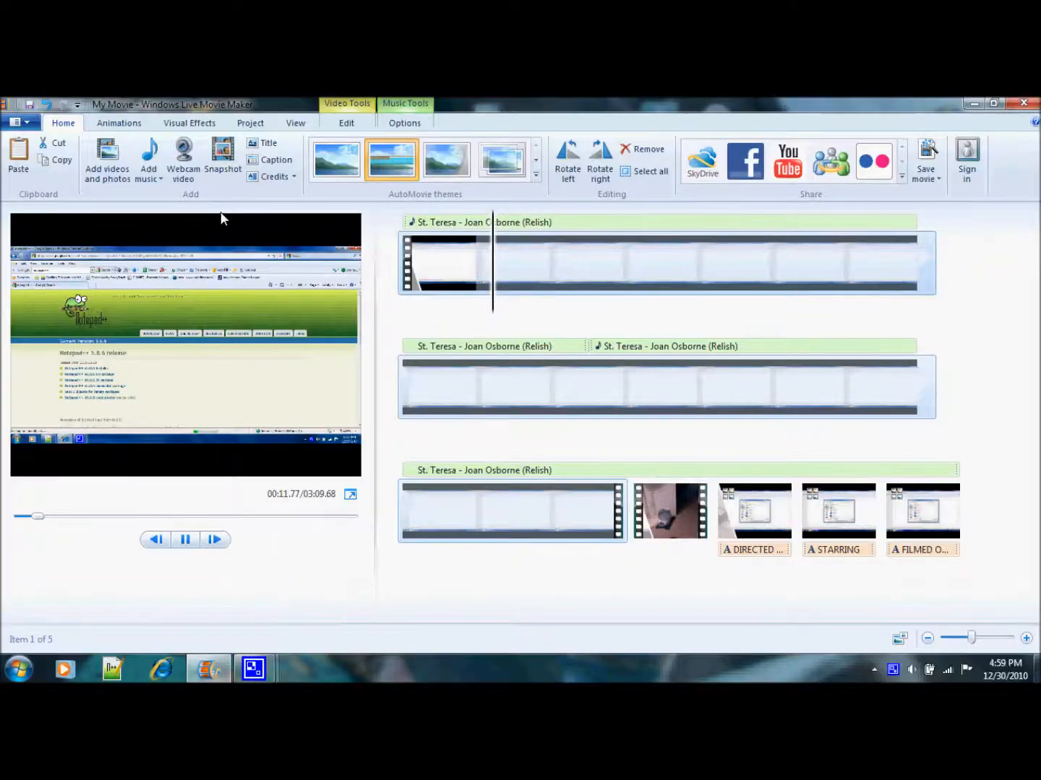
- Pause the preview and split the first video clip at 00:28.75
left_click(185, 539)
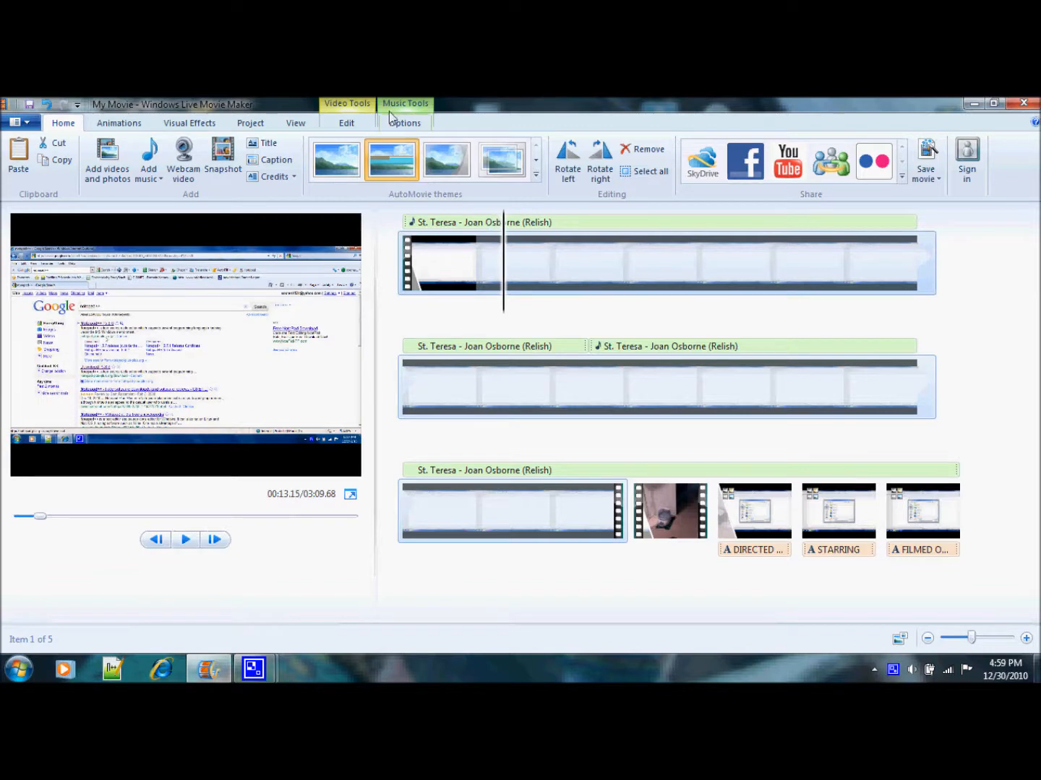
left_click(251, 123)
left_click(295, 130)
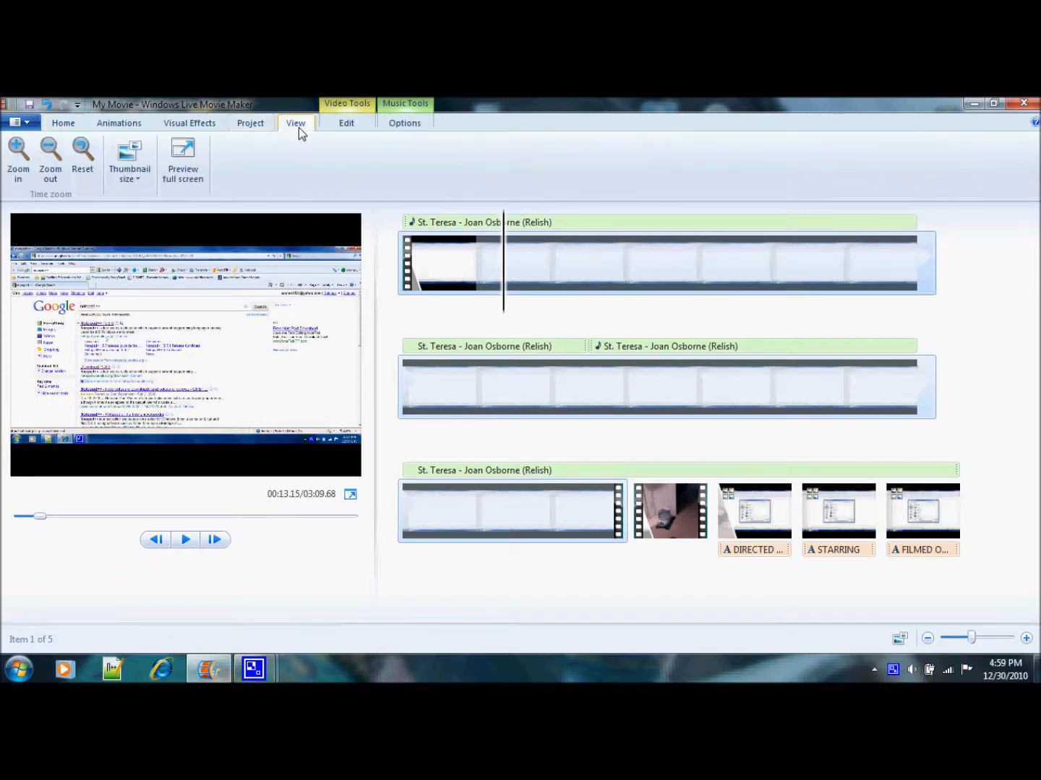
left_click(360, 127)
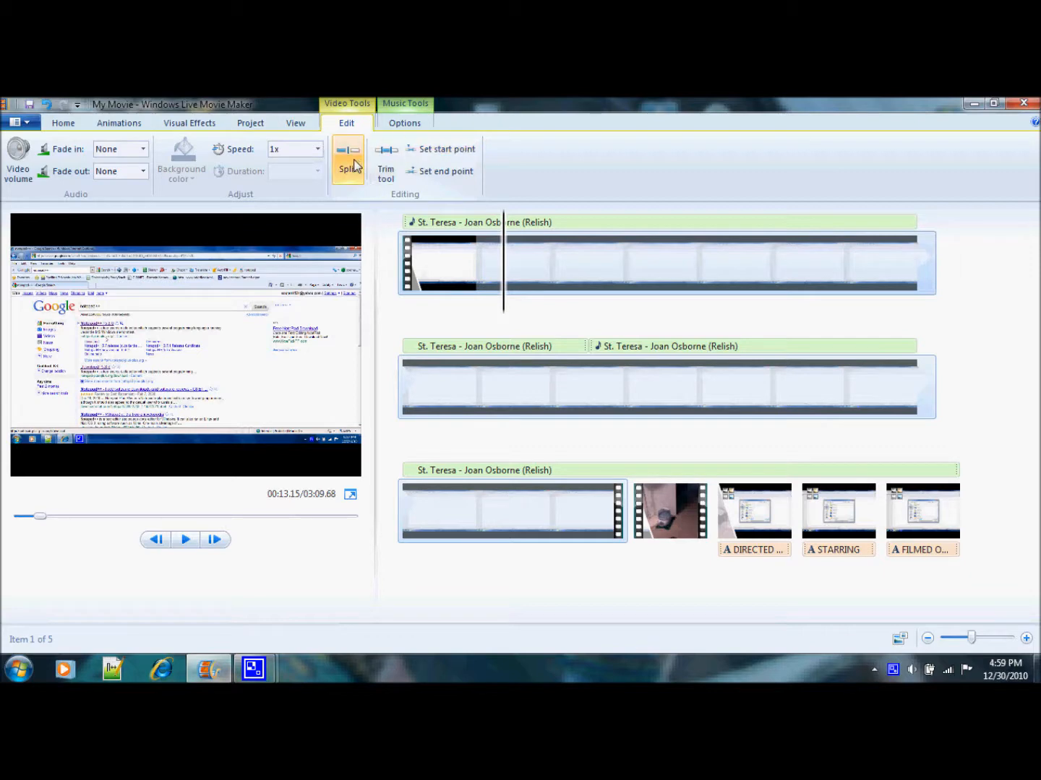
left_click(623, 289)
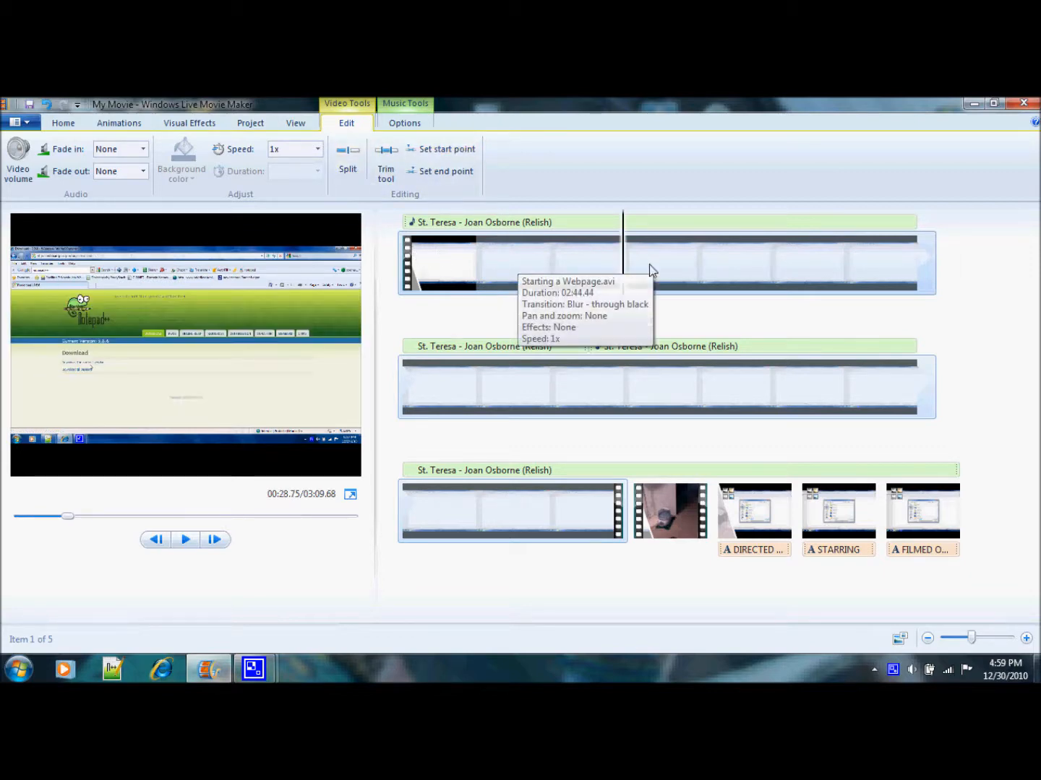
left_click(346, 161)
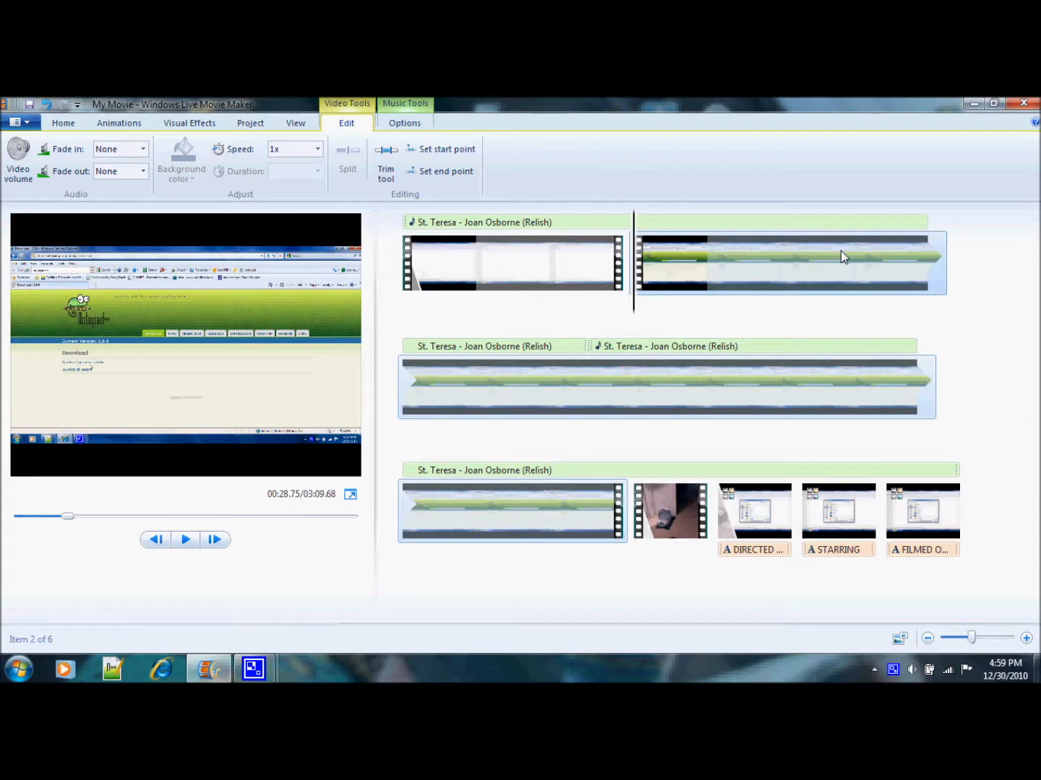
- Set the second clip's start point at 00:47.92 and set an end point for the room video clip at about 02:25
left_click(781, 257)
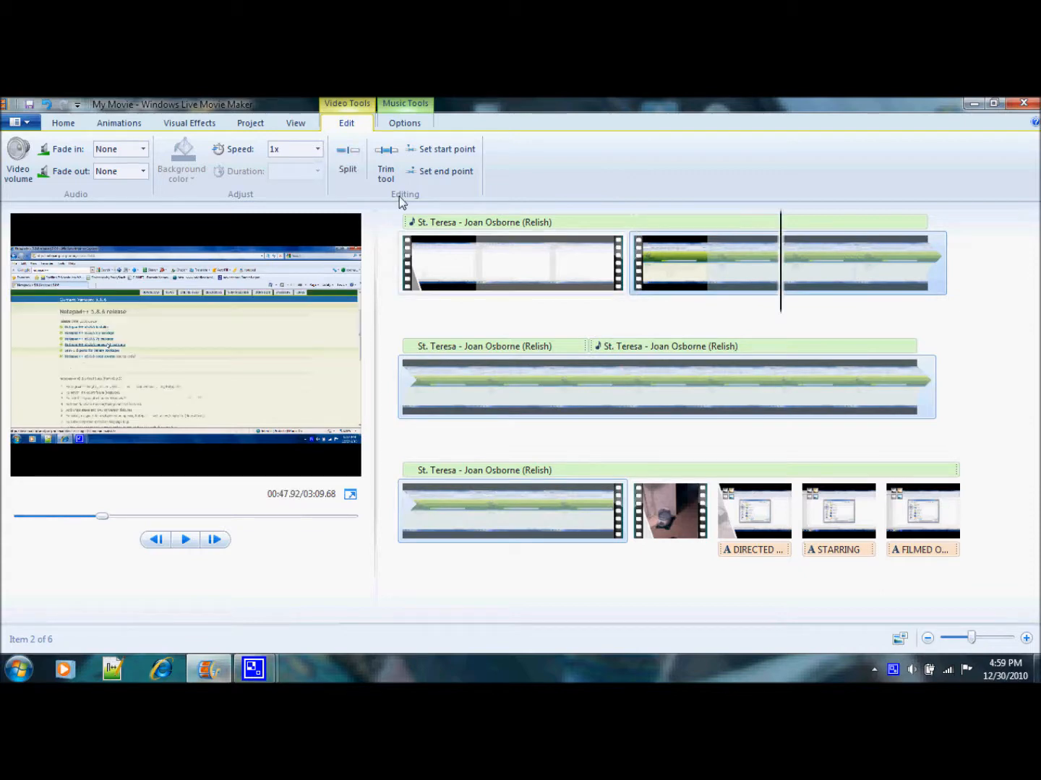
left_click(453, 149)
right_click(662, 381)
left_click(712, 418)
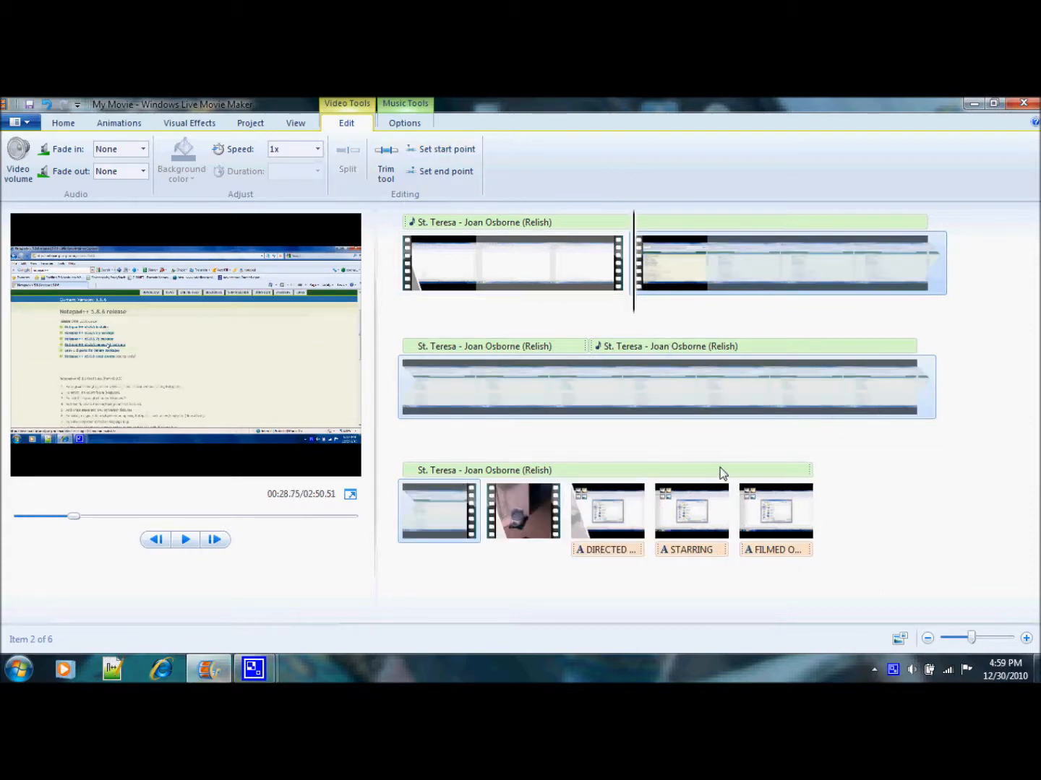
left_click(555, 511)
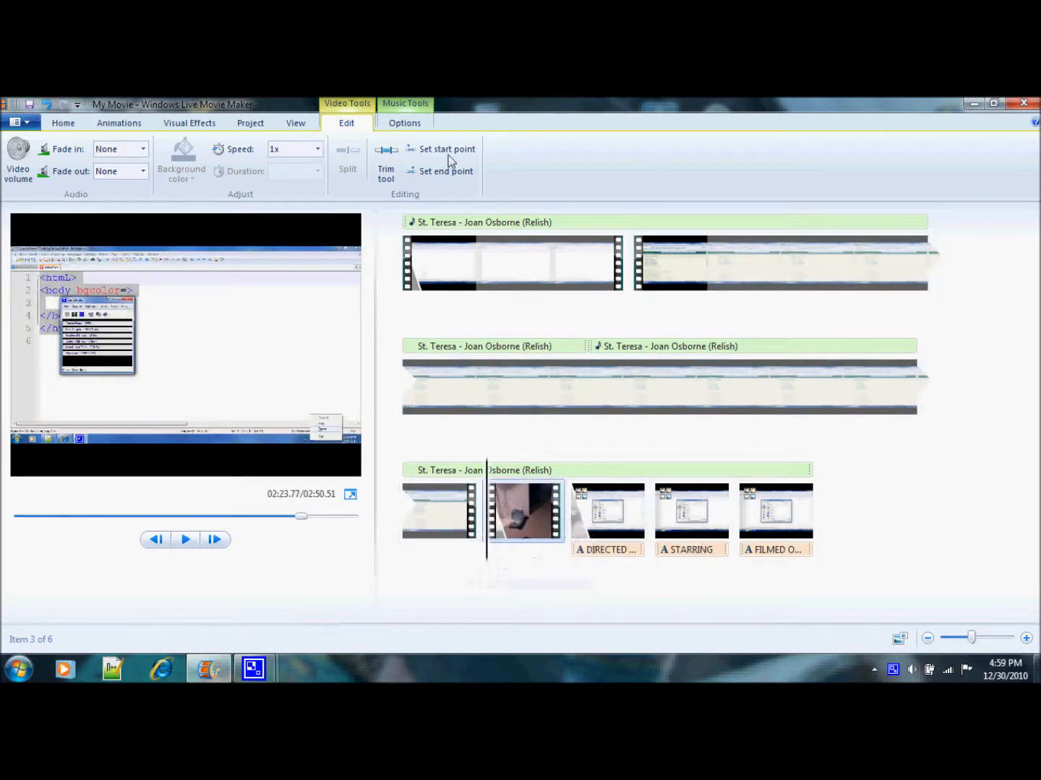
left_click(448, 178)
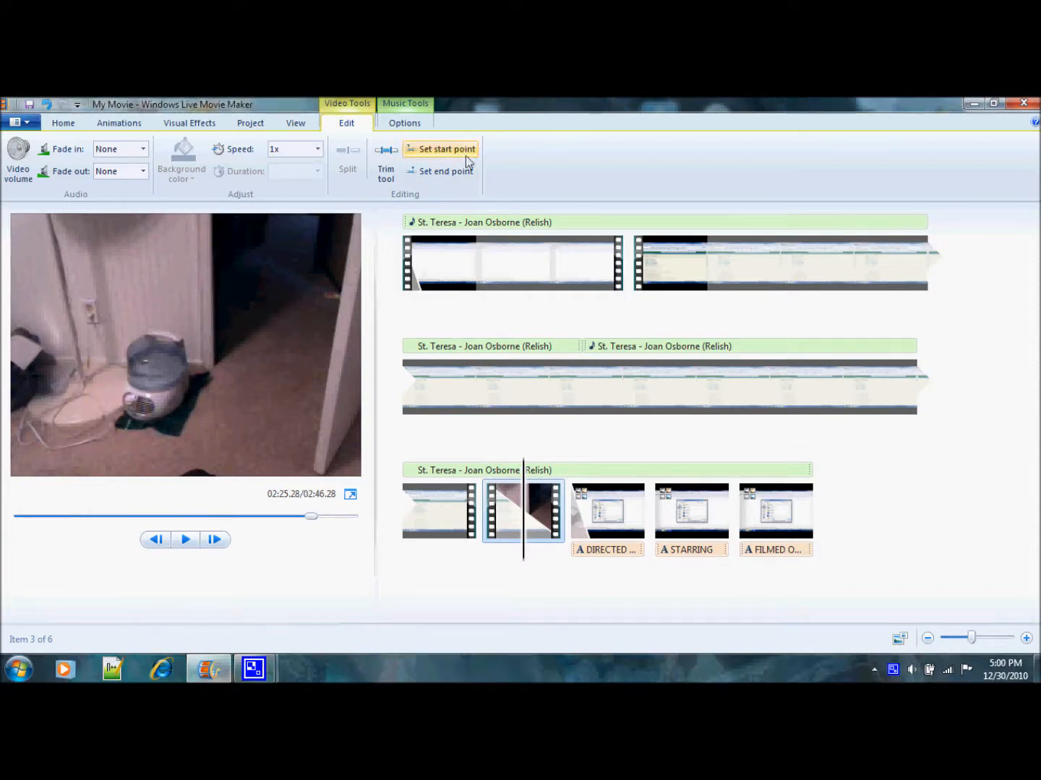
- Show the music editing options and select the first music item on the timeline
left_click(418, 132)
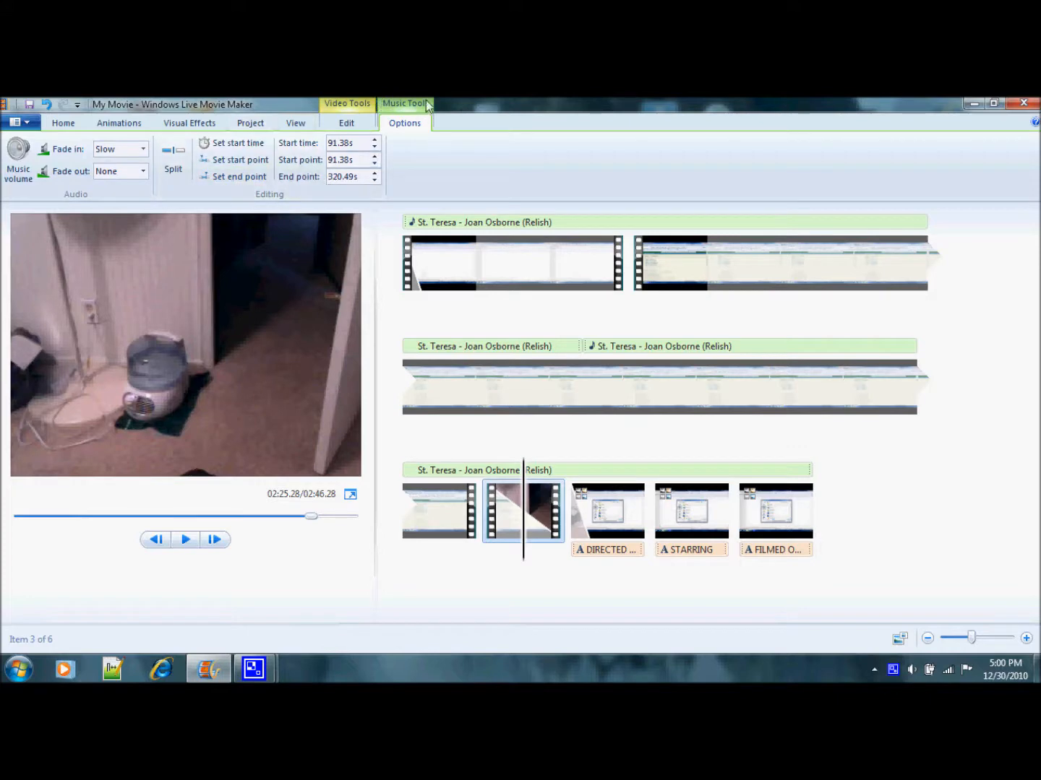
mouse_move(419, 223)
left_mouse_down()
mouse_move(478, 212)
mouse_move(402, 229)
left_mouse_up()
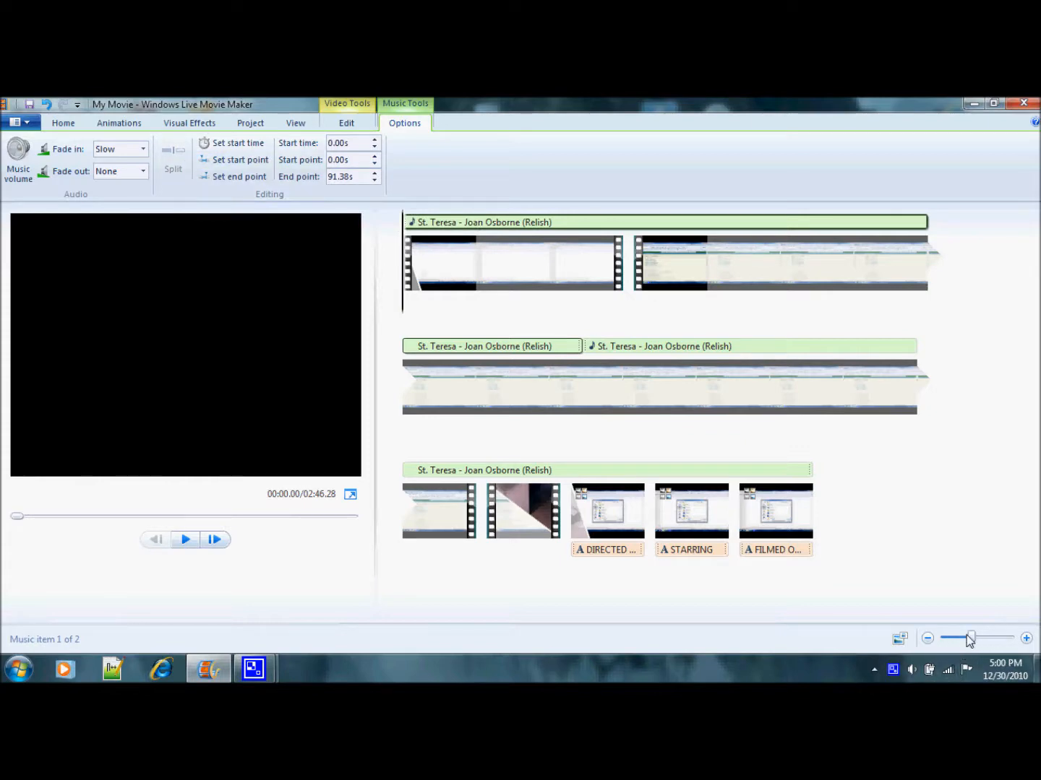
- Zoom the timeline fully out and fully in, then restore a medium zoom while playing the movie's first seconds, and pause it
left_click_drag(973, 641, 929, 645)
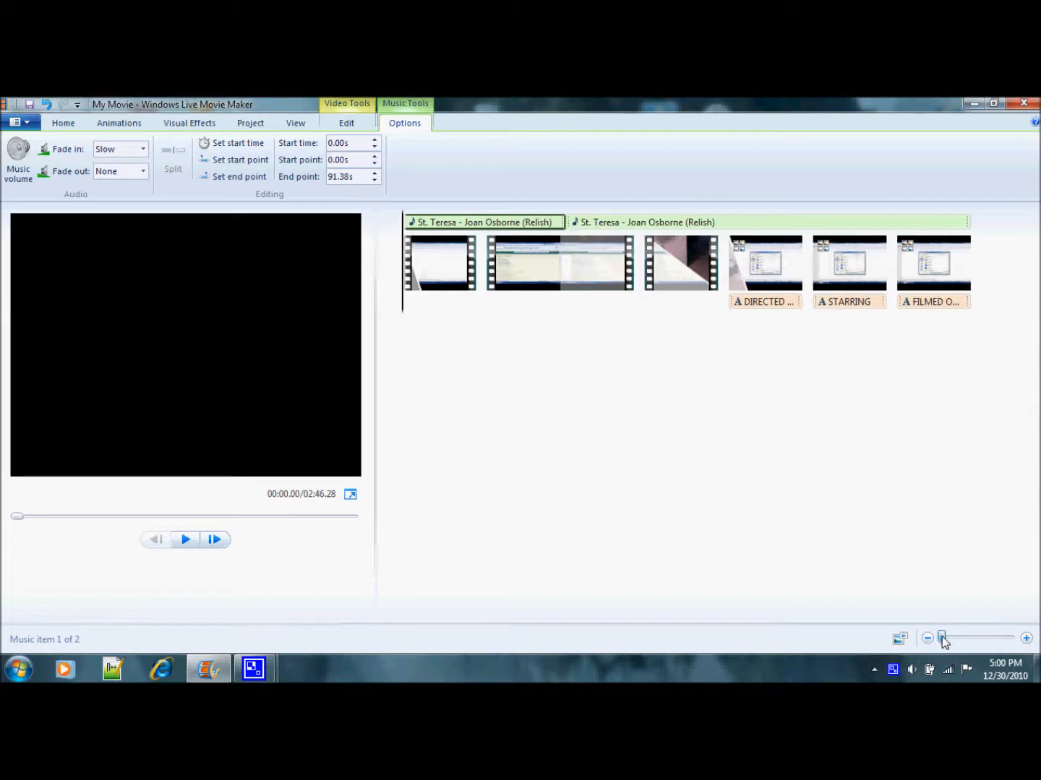
left_click(416, 286)
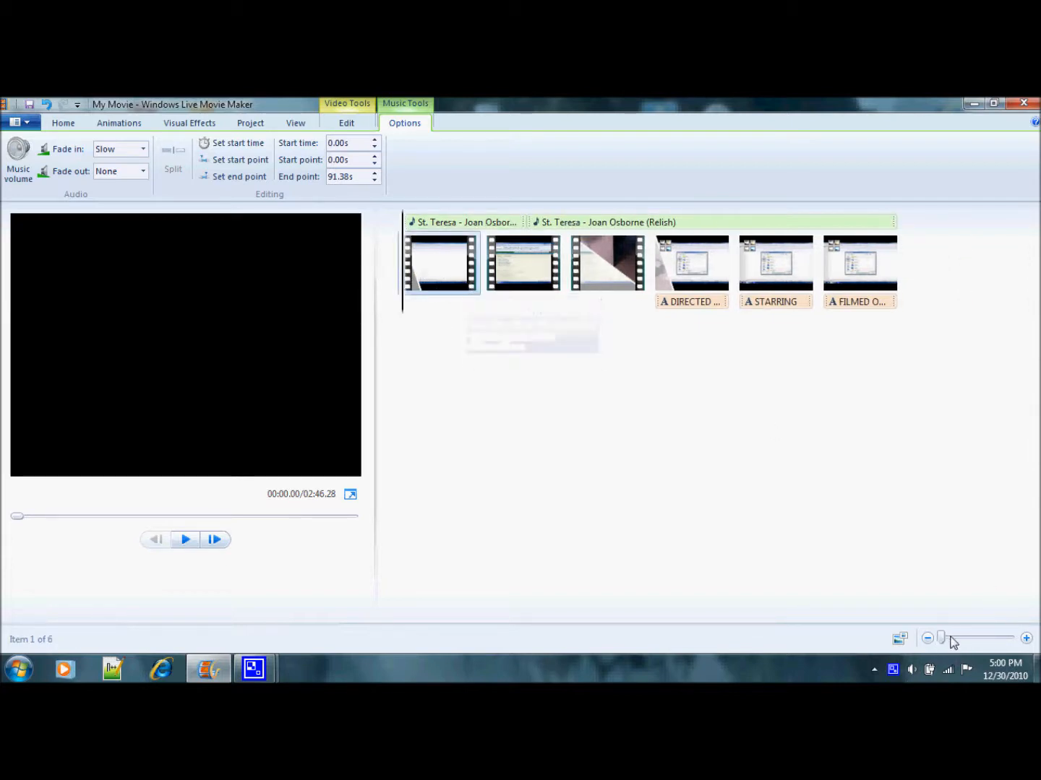
left_click_drag(942, 640, 1036, 640)
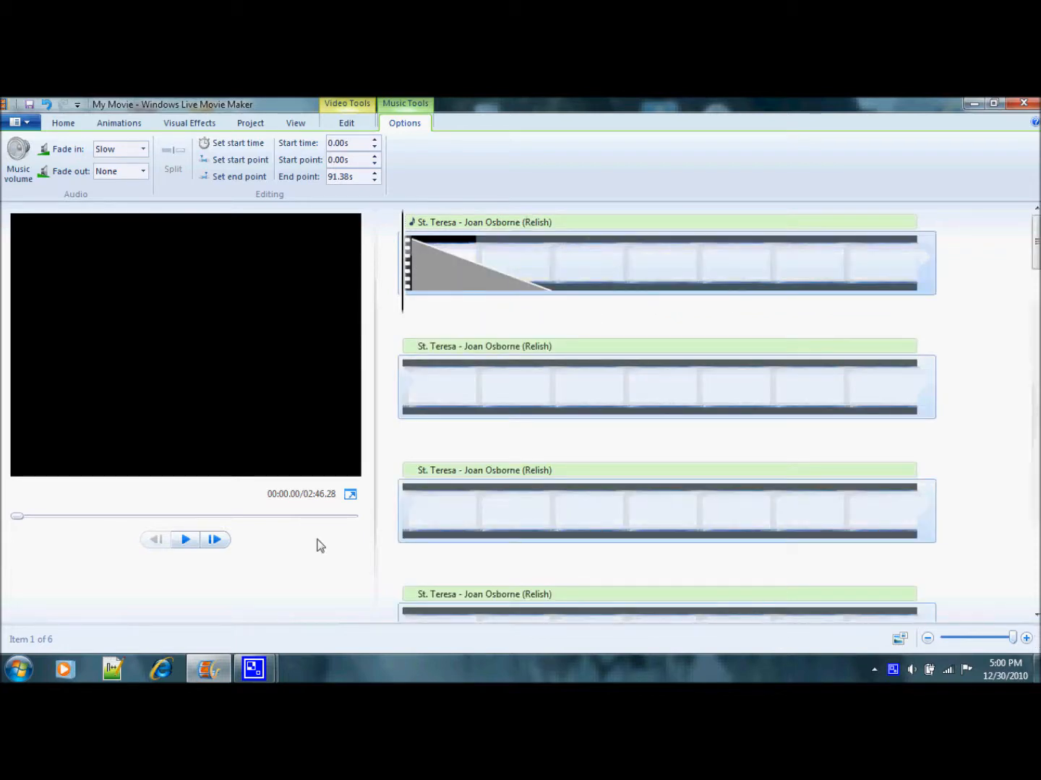
left_click(192, 538)
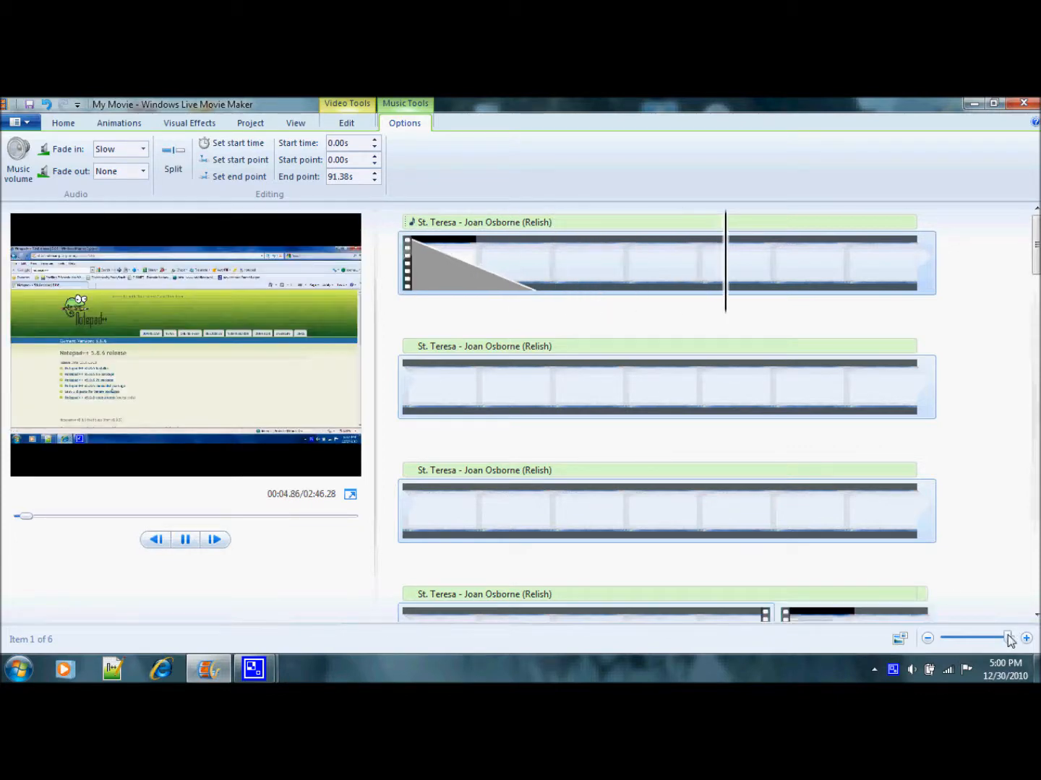
left_click(899, 639)
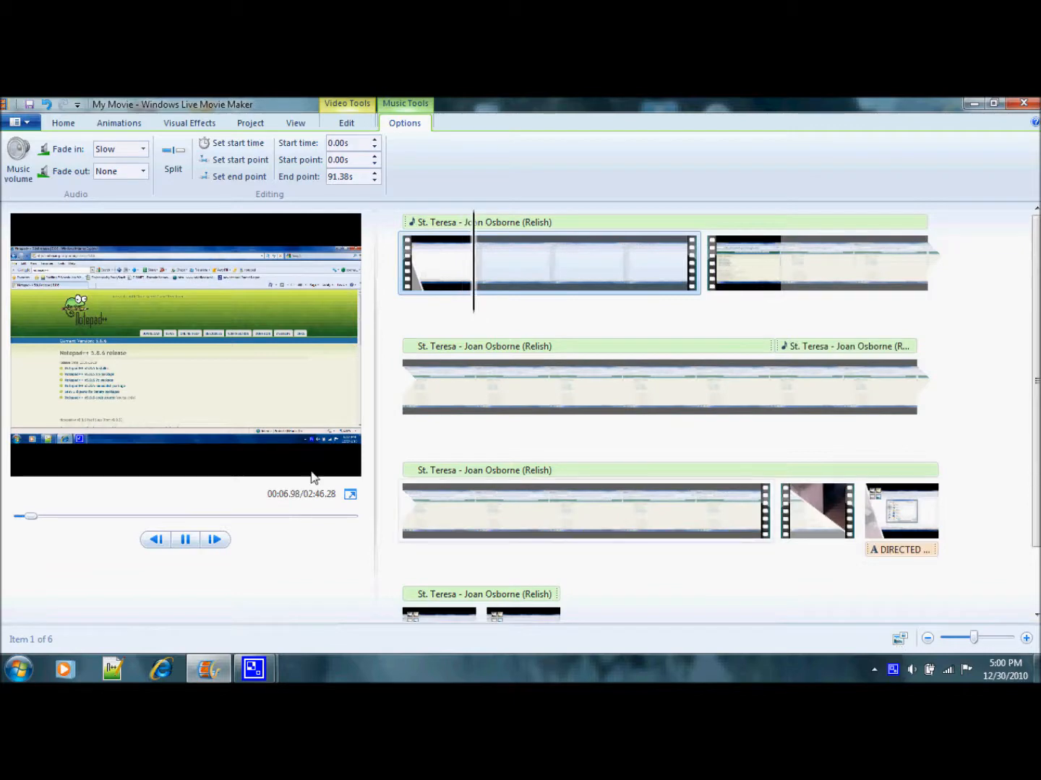
left_click(185, 541)
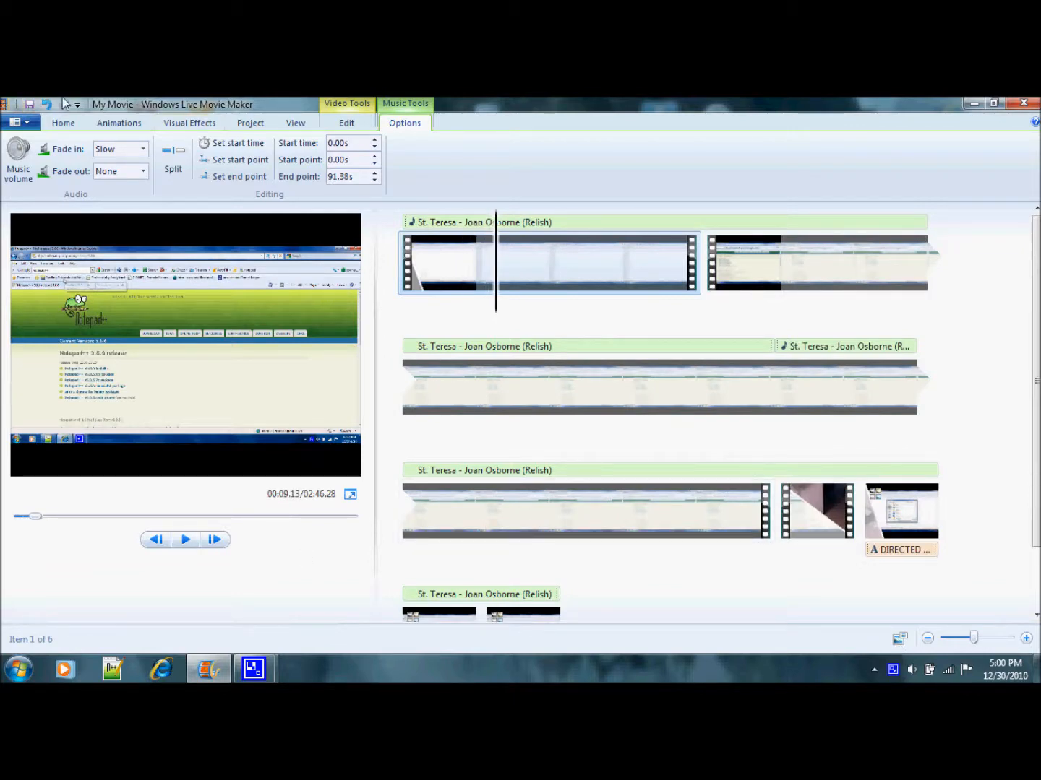
- Start a new project without saving the changes to My Movie
left_click(6, 123)
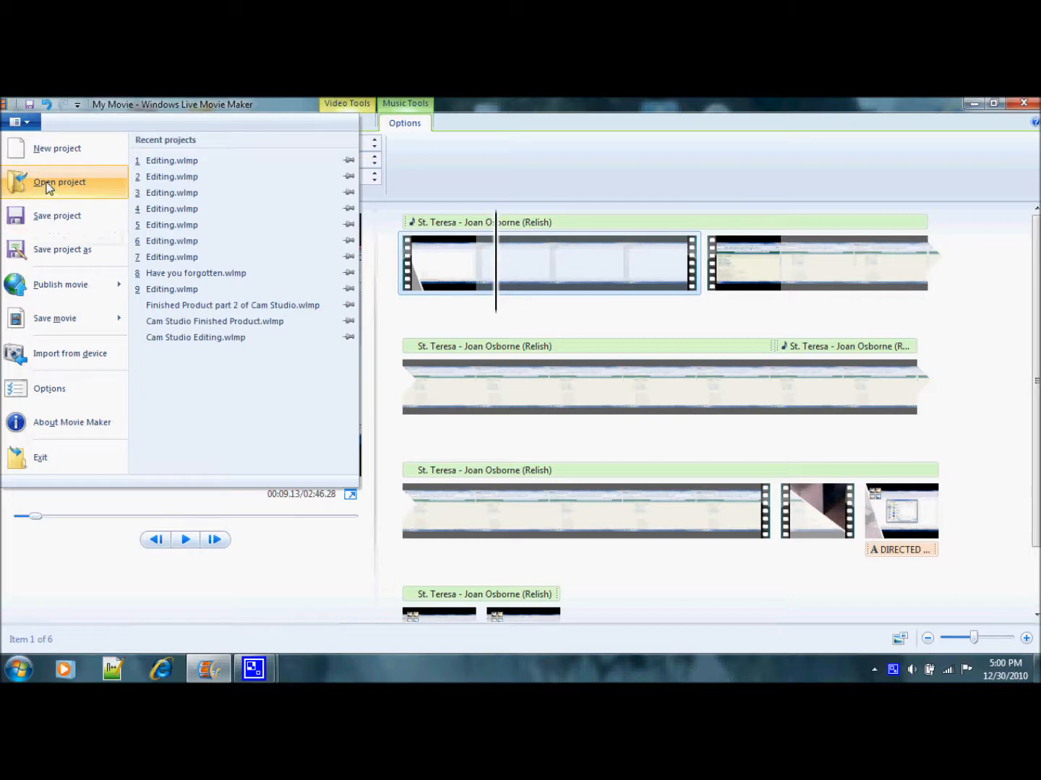
left_click(85, 160)
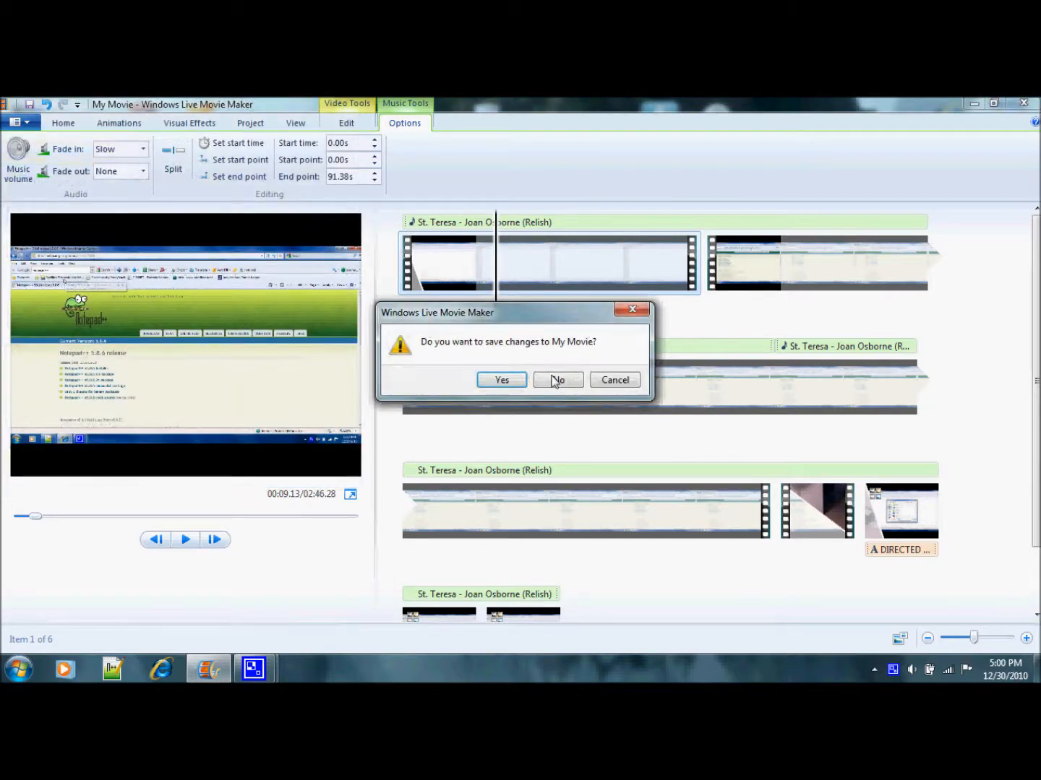
left_click(558, 379)
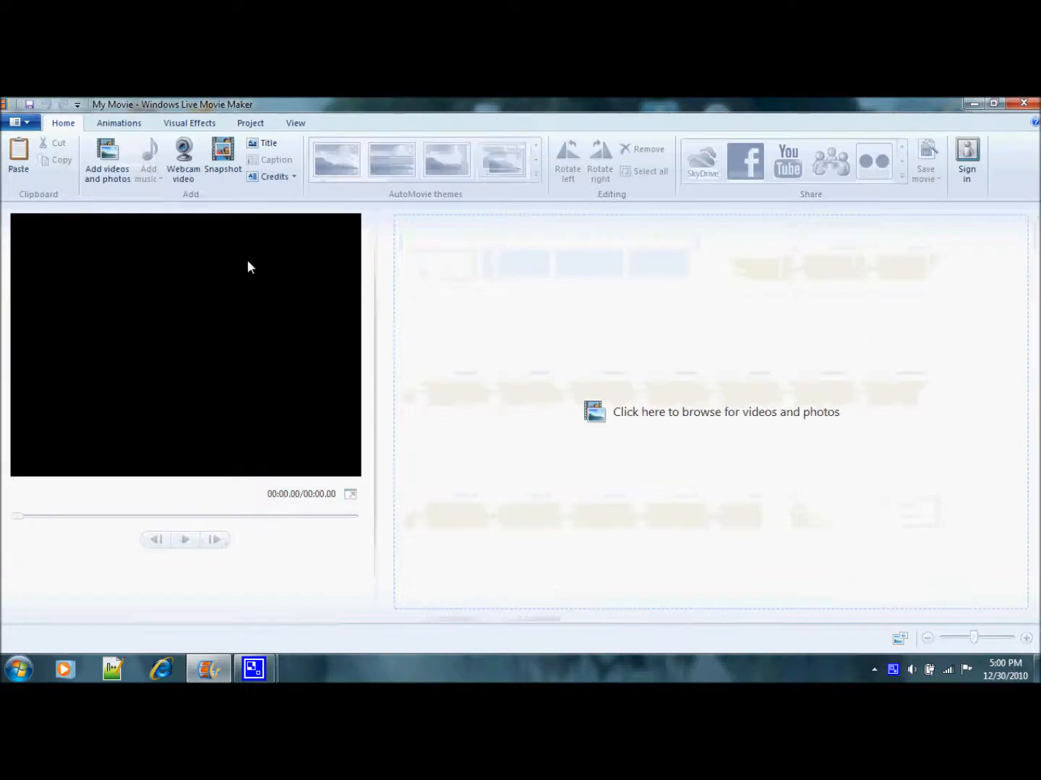
- Review the program's Webcam, Trust Center and Captions options, including the available audio devices, and close them without changes
left_click(20, 122)
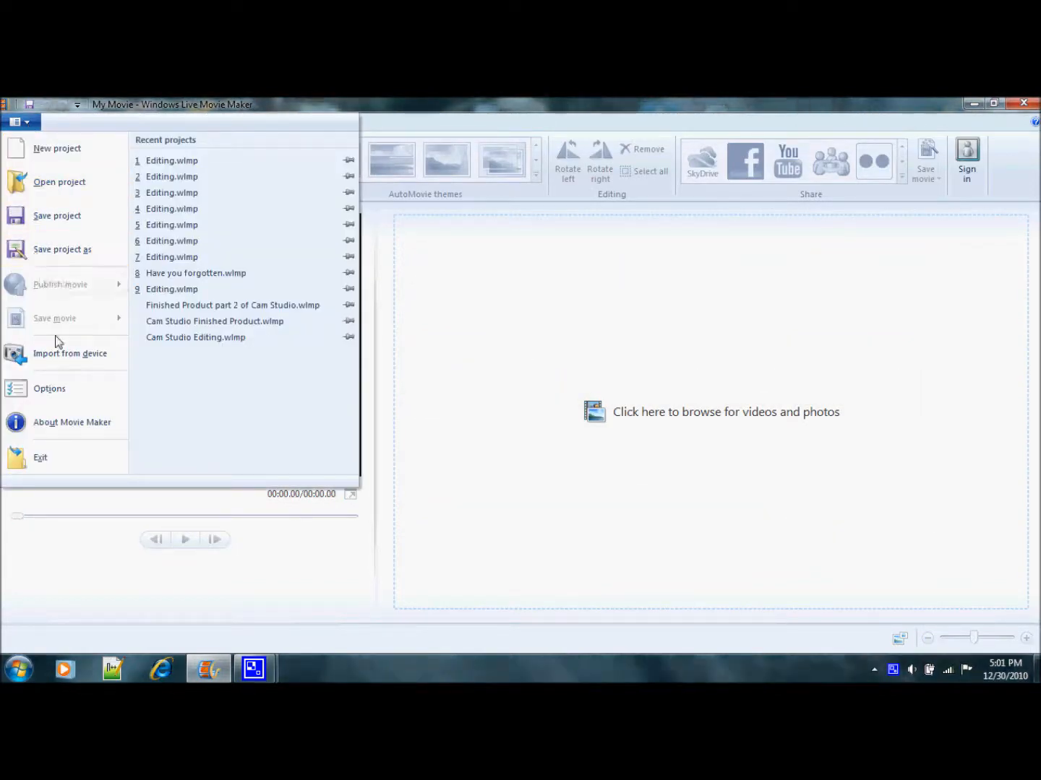
left_click(43, 393)
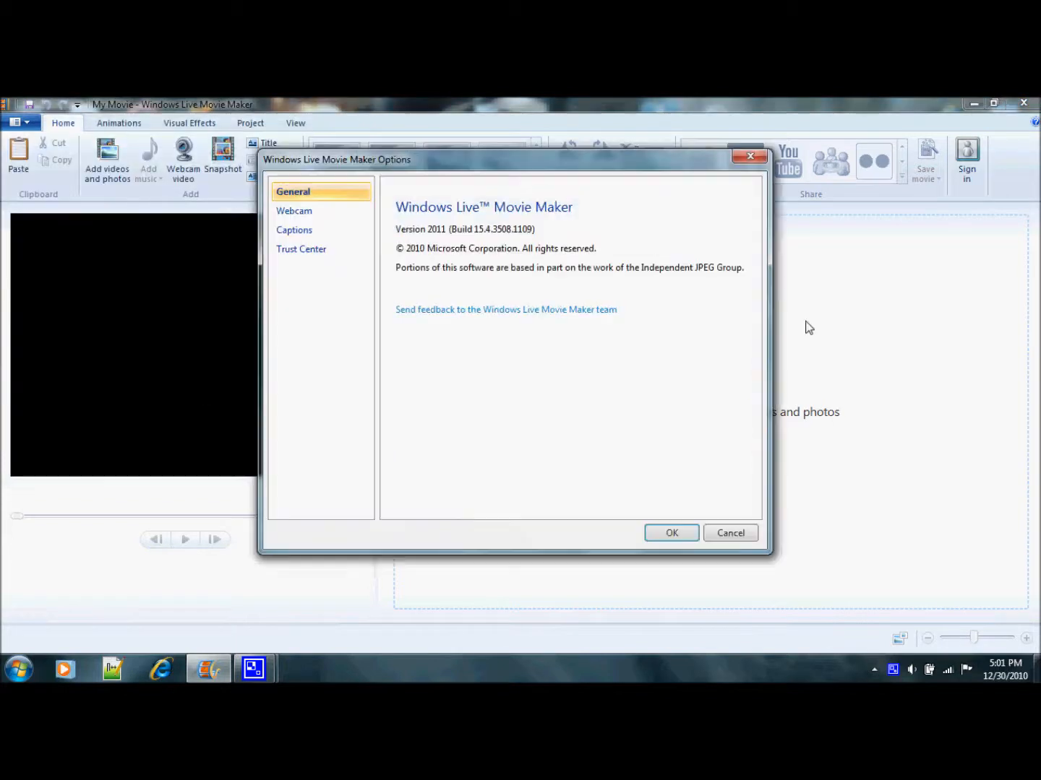
left_click(323, 212)
left_click(465, 264)
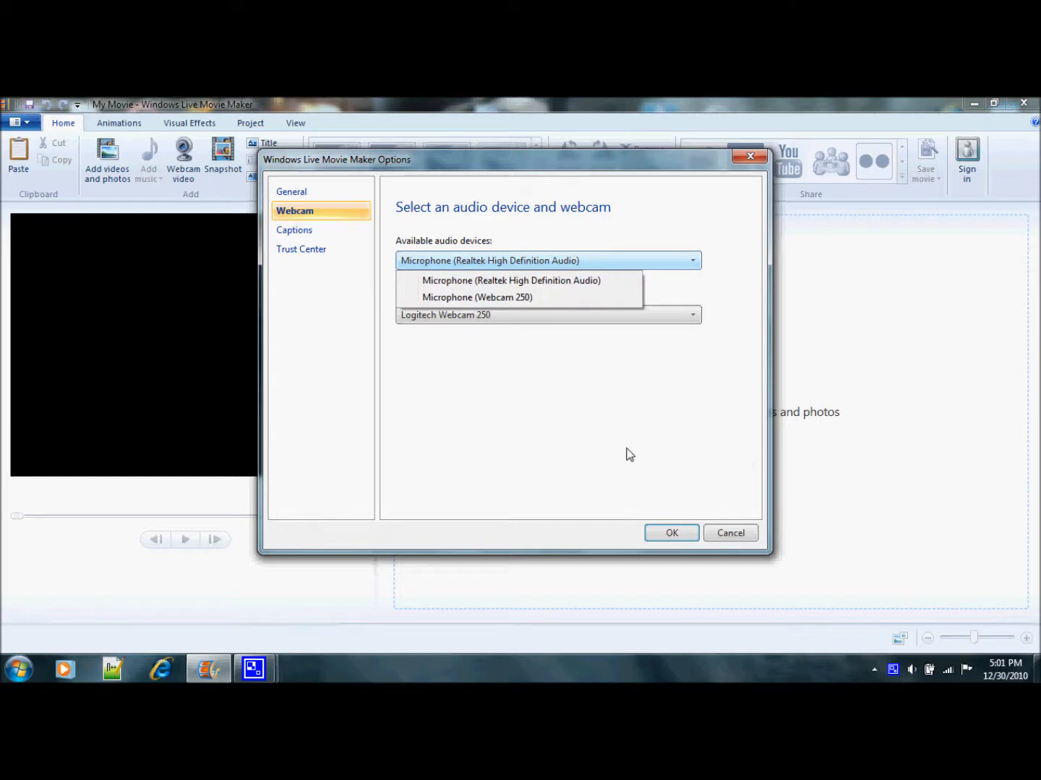
left_click(295, 249)
left_click(295, 248)
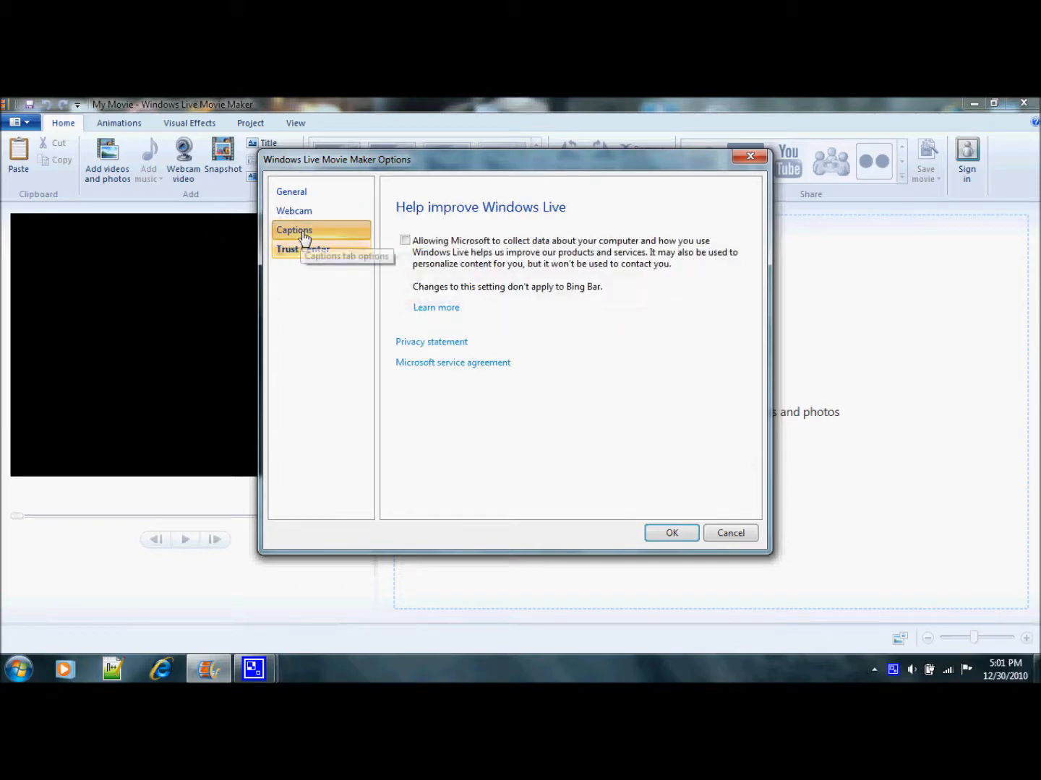
left_click(294, 231)
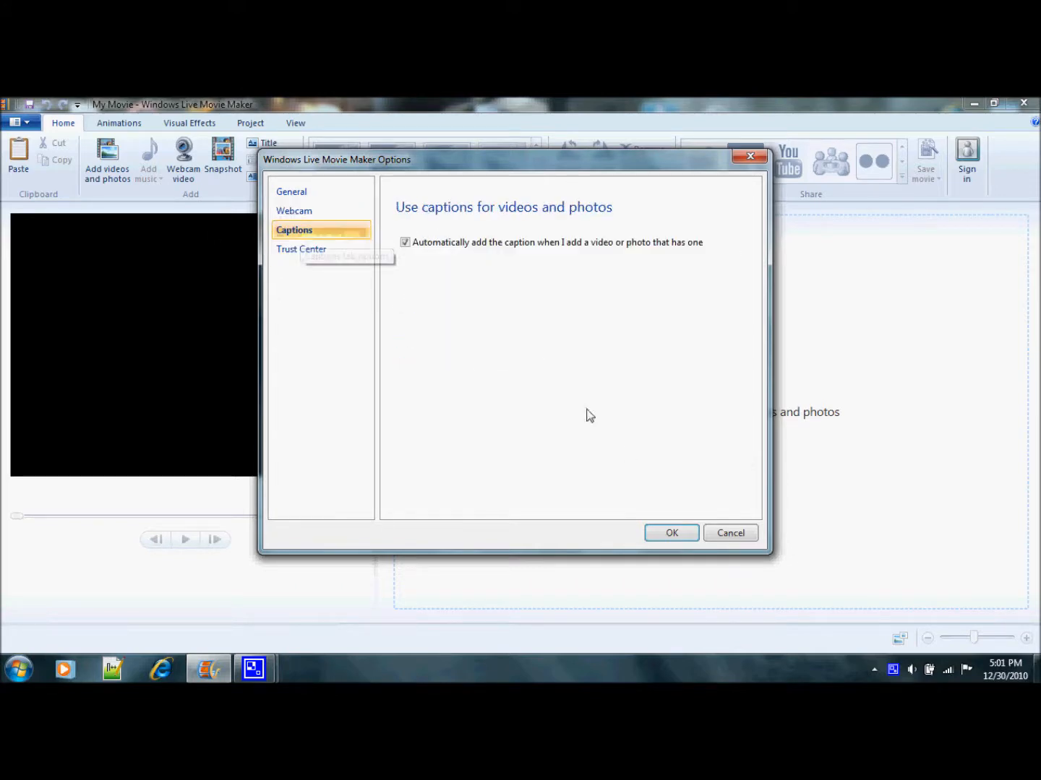
left_click(729, 534)
- View the About Movie Maker information and close it
left_click(18, 122)
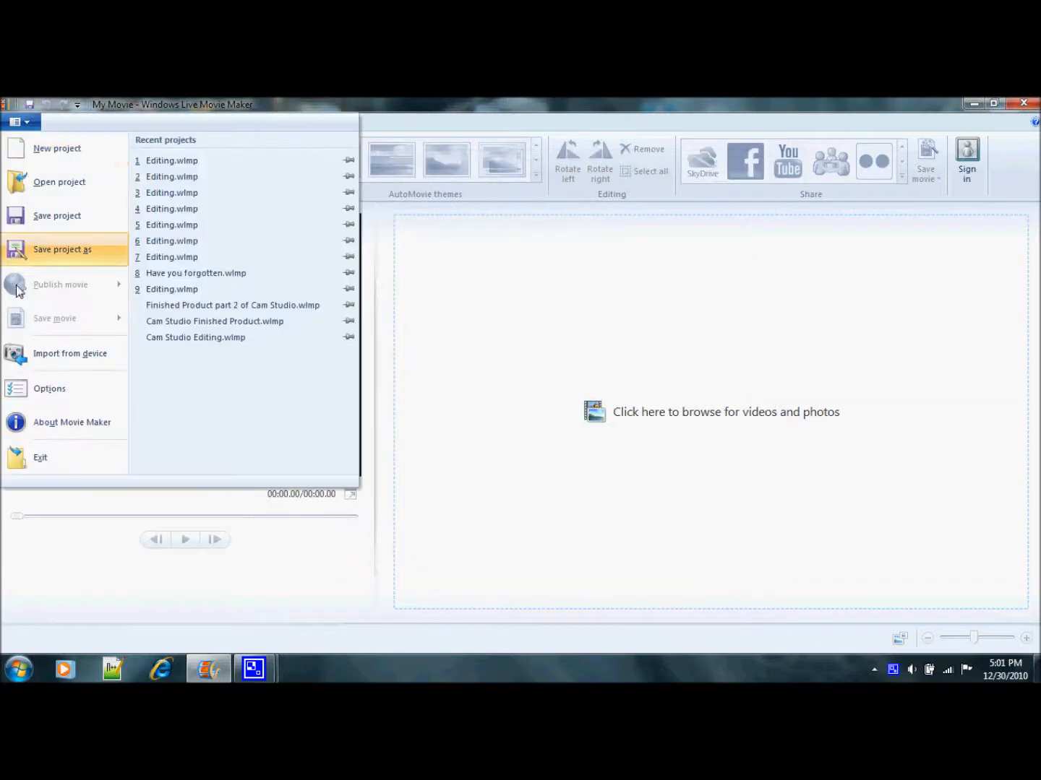
left_click(37, 426)
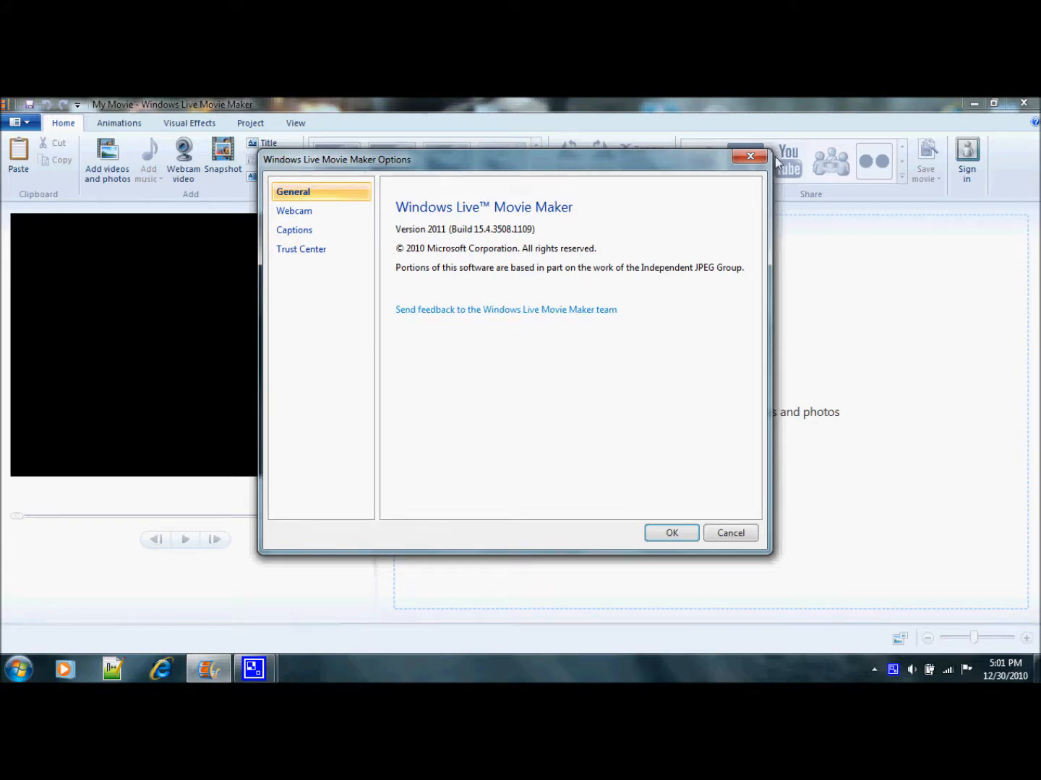
left_click(750, 160)
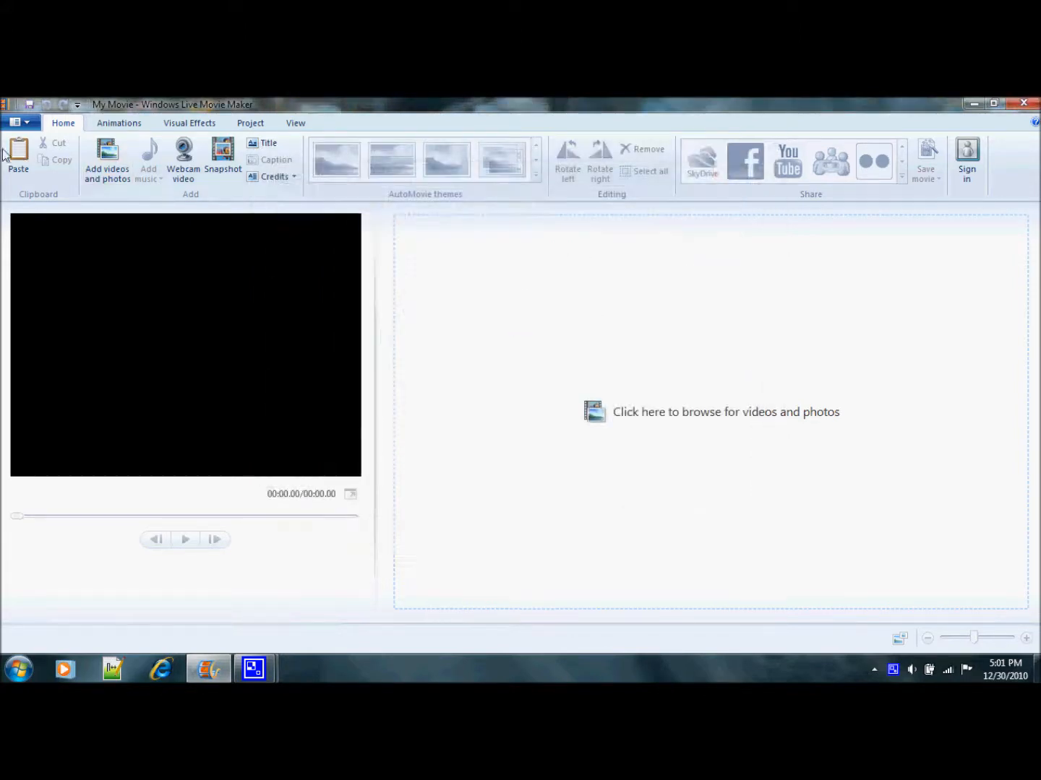
left_click(22, 122)
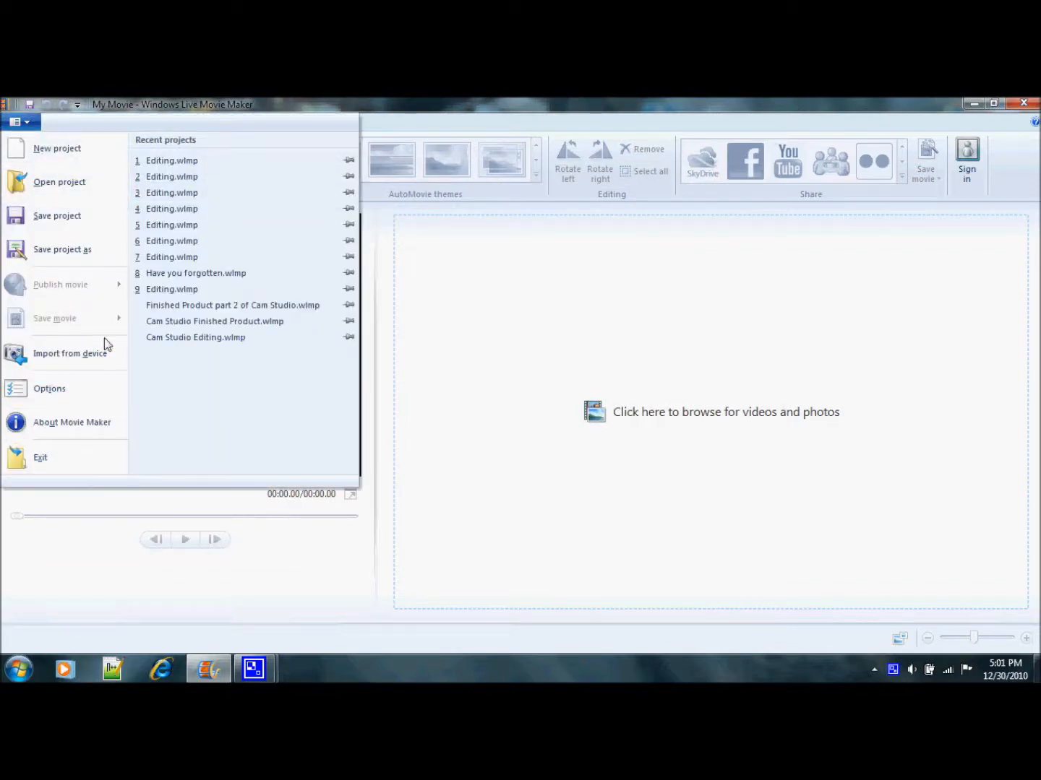
left_click(138, 582)
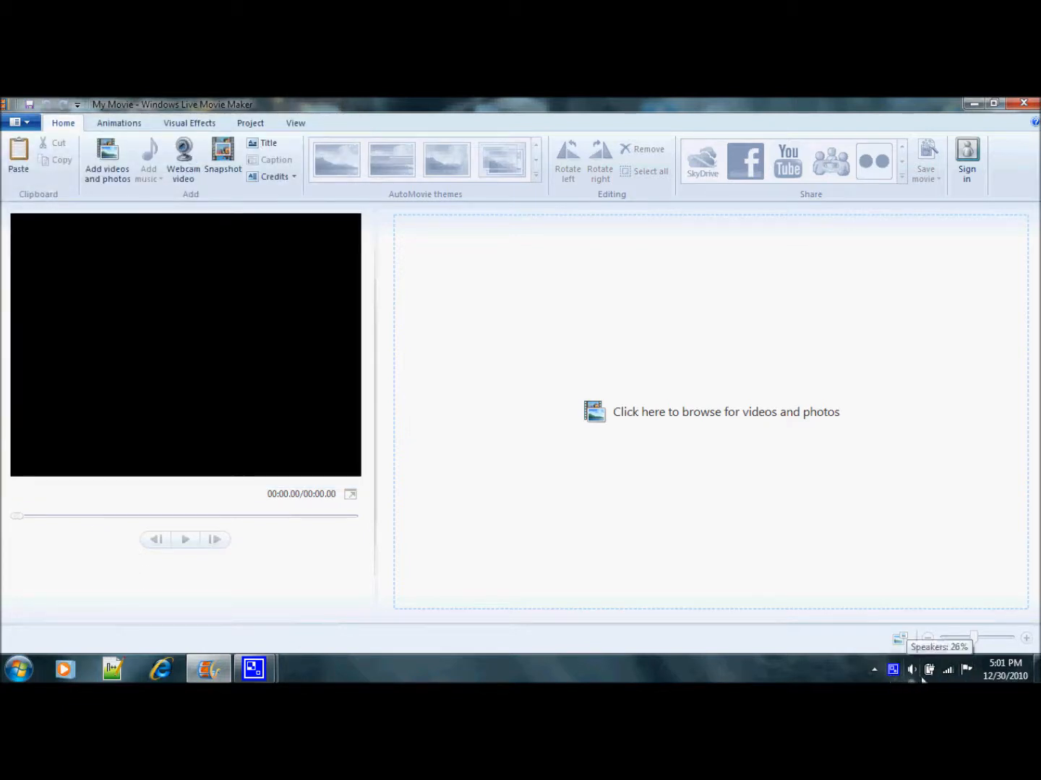
right_click(893, 670)
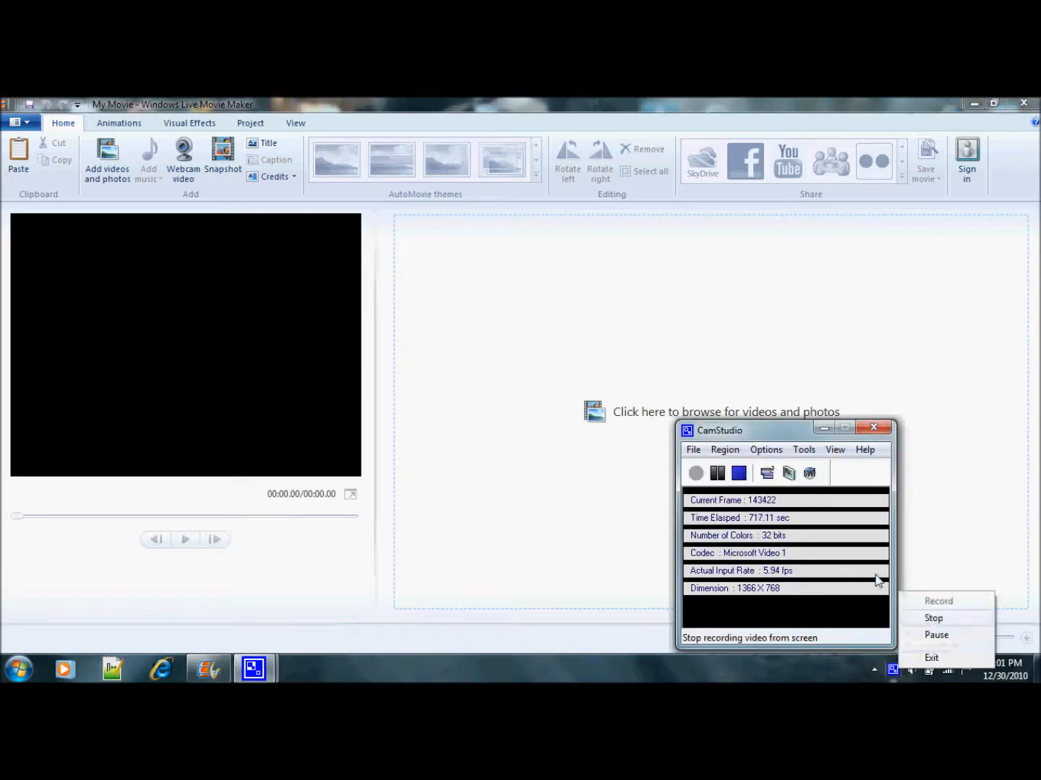